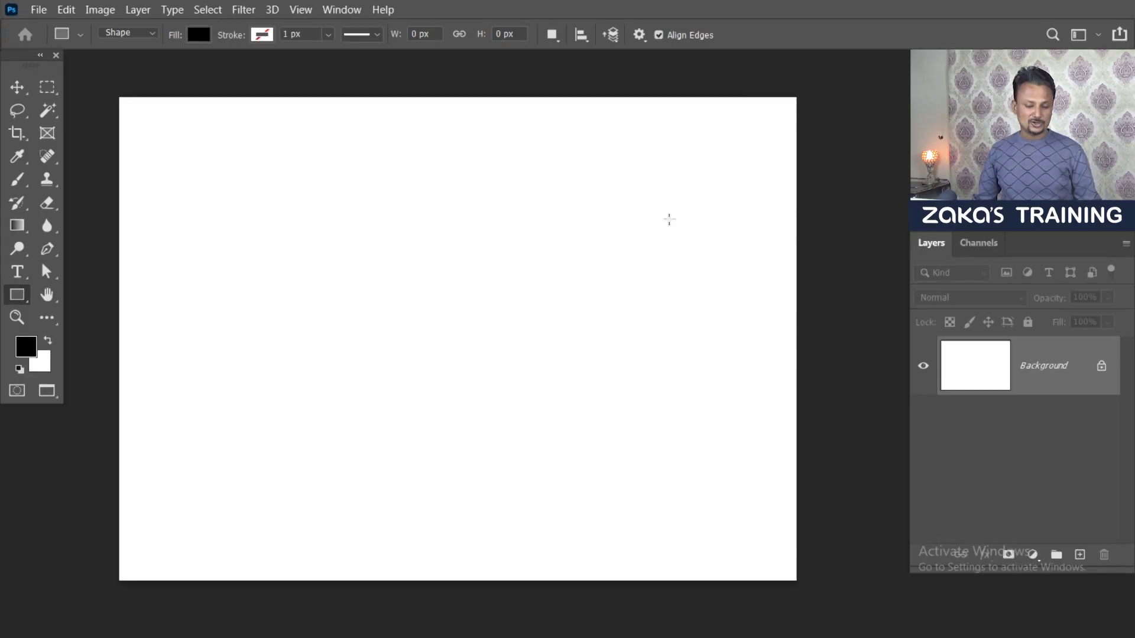
Draw a black 1202 by 1202 px square on the left of the canvas with the Rectangle Tool
right_click(24, 299)
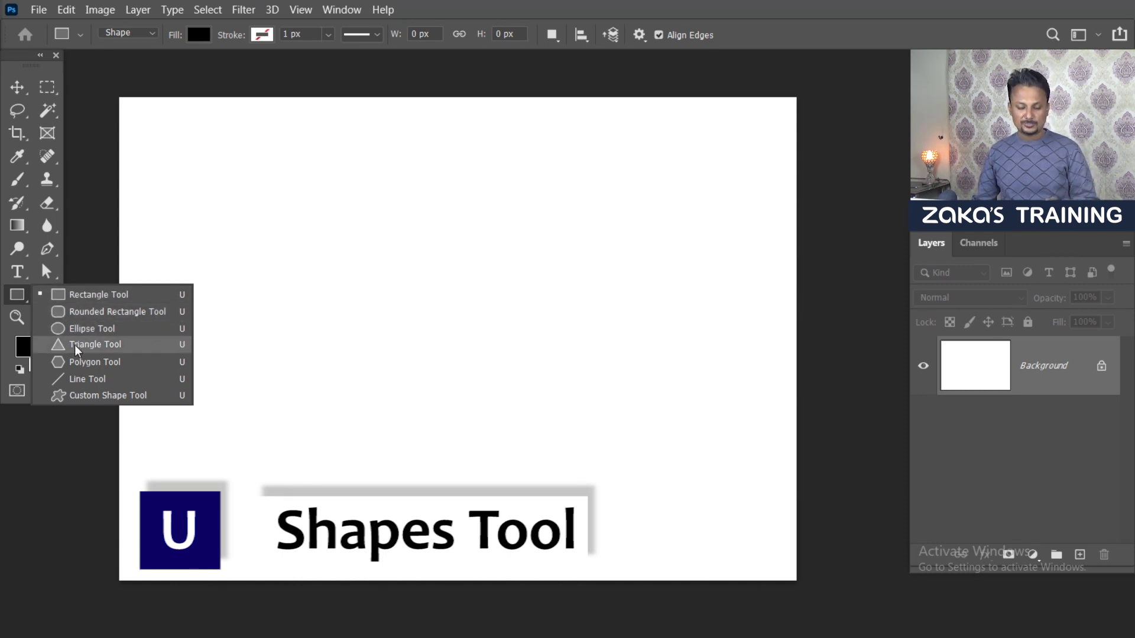
left_click(89, 295)
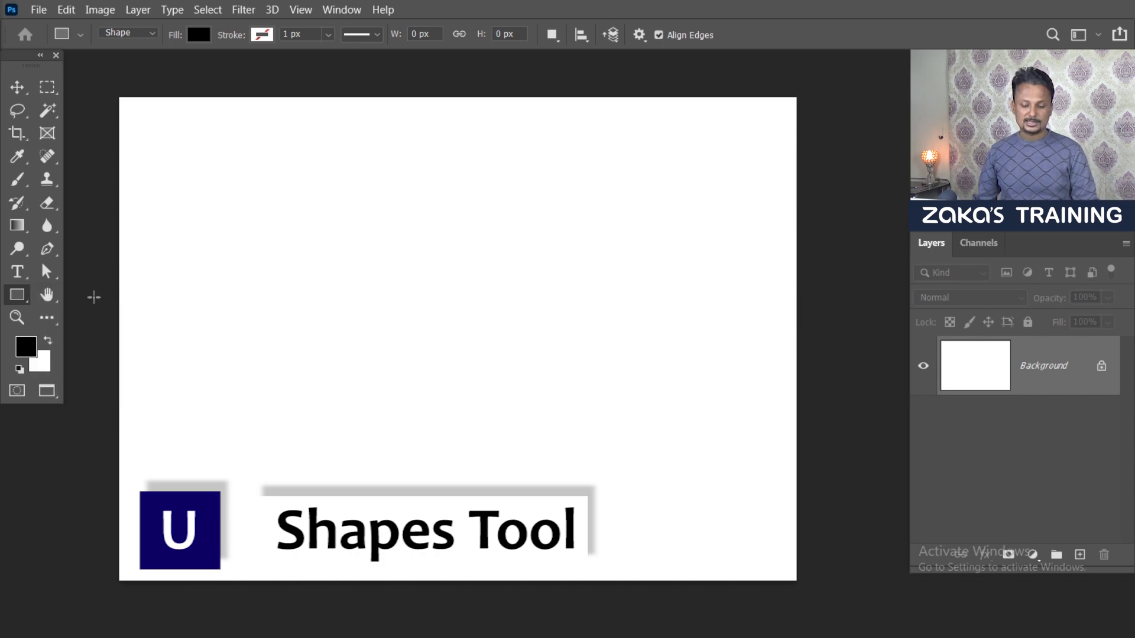
left_click_drag(185, 205, 394, 422)
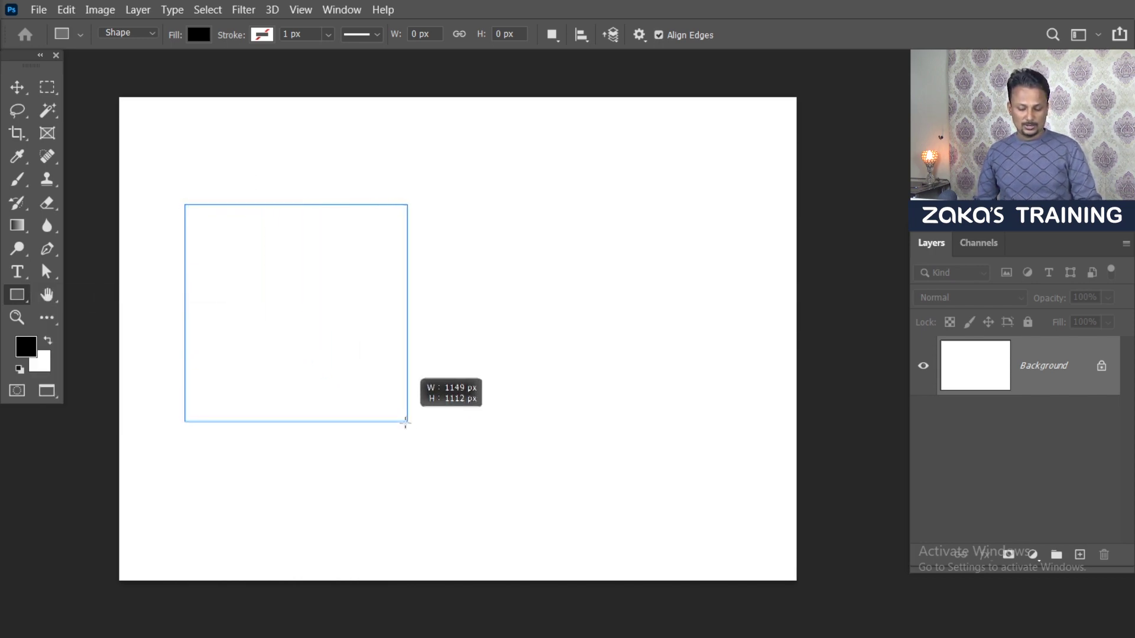
mouse_move(394, 422)
left_mouse_down()
mouse_move(356, 400)
mouse_move(337, 337)
mouse_move(378, 430)
mouse_move(378, 417)
mouse_move(307, 367)
mouse_move(451, 433)
mouse_move(390, 408)
mouse_move(266, 284)
mouse_move(383, 401)
mouse_move(448, 443)
mouse_move(365, 406)
mouse_move(417, 460)
left_mouse_up()
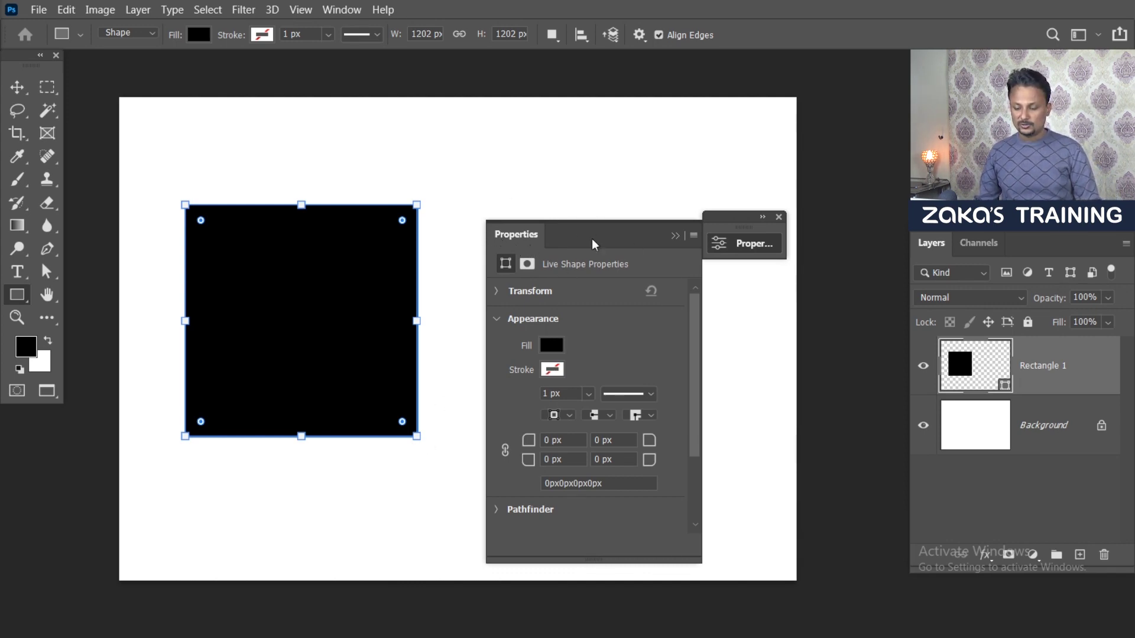
Move the Properties panel aside and drag the black square toward the upper left
left_click_drag(596, 244, 799, 247)
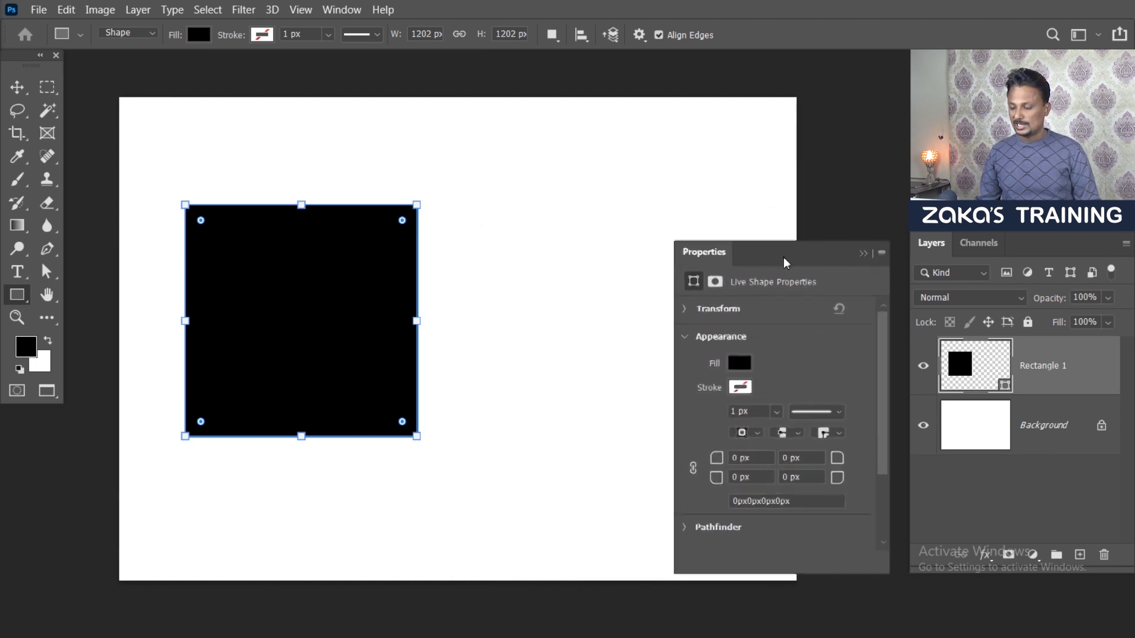
left_click_drag(795, 250, 788, 251)
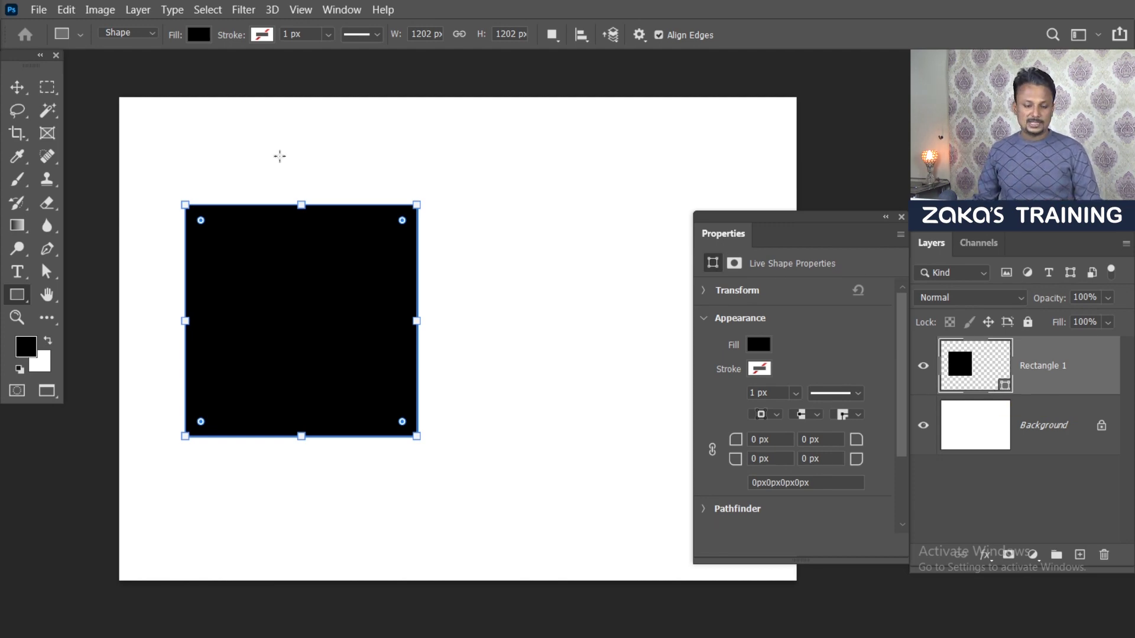
left_click(15, 85)
mouse_move(314, 322)
left_mouse_down()
mouse_move(284, 276)
mouse_move(309, 274)
left_mouse_up()
mouse_move(224, 224)
left_mouse_down()
mouse_move(181, 250)
mouse_move(227, 216)
mouse_move(250, 226)
left_mouse_up()
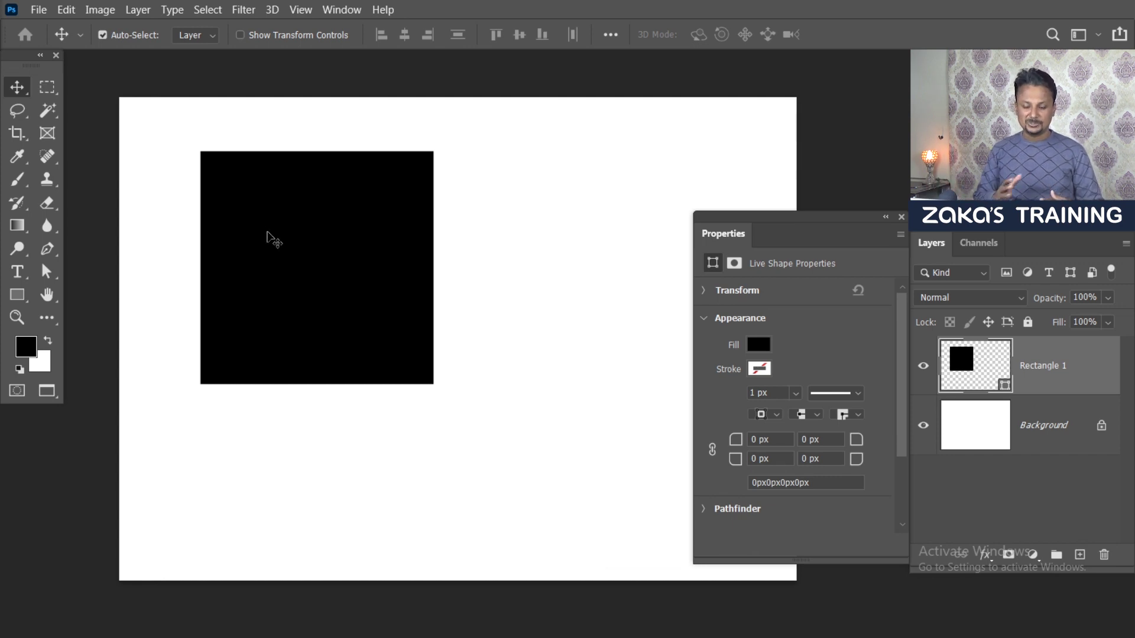
left_click_drag(269, 237, 276, 236)
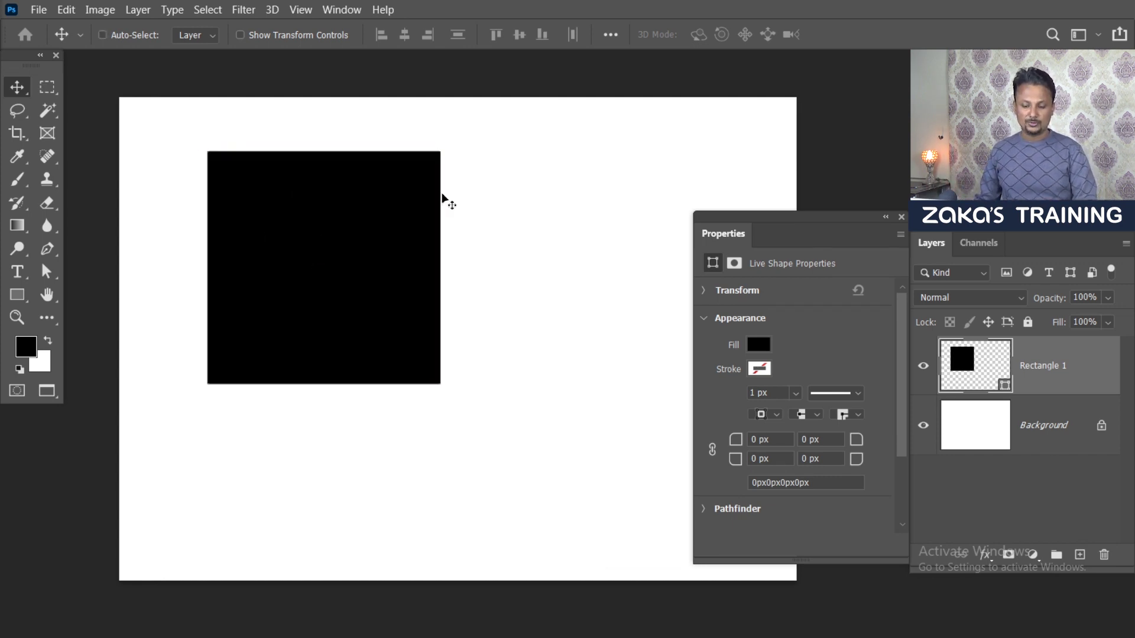
Scale the square down to about 94% and nudge it left
key("ctrl+t")
left_click_drag(443, 152, 426, 165)
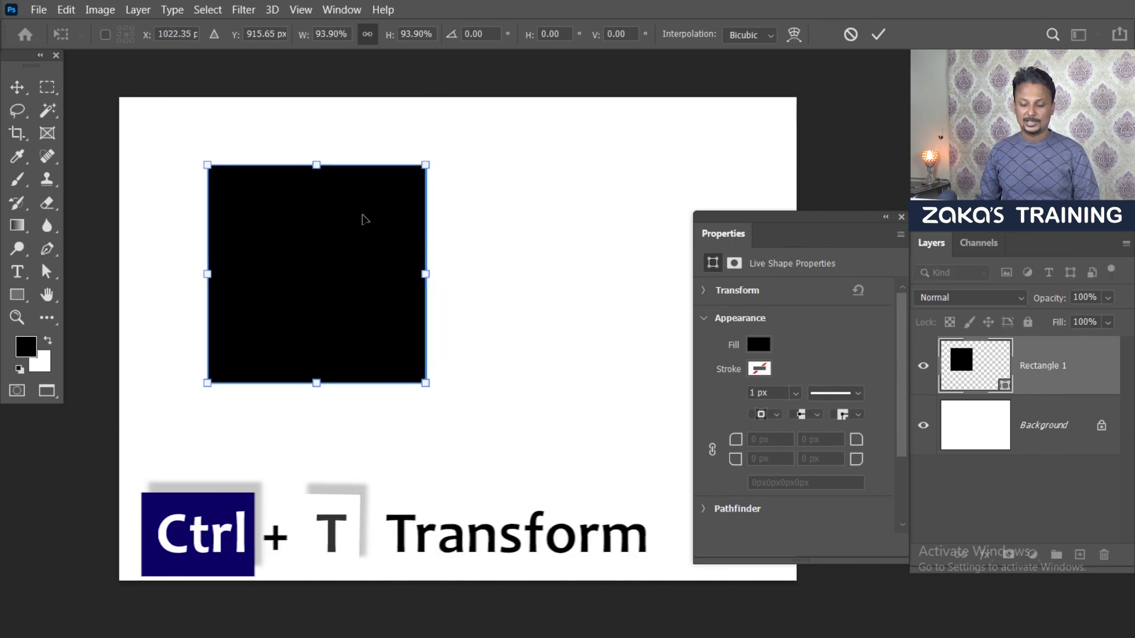
key("Return")
left_click_drag(318, 296, 298, 297)
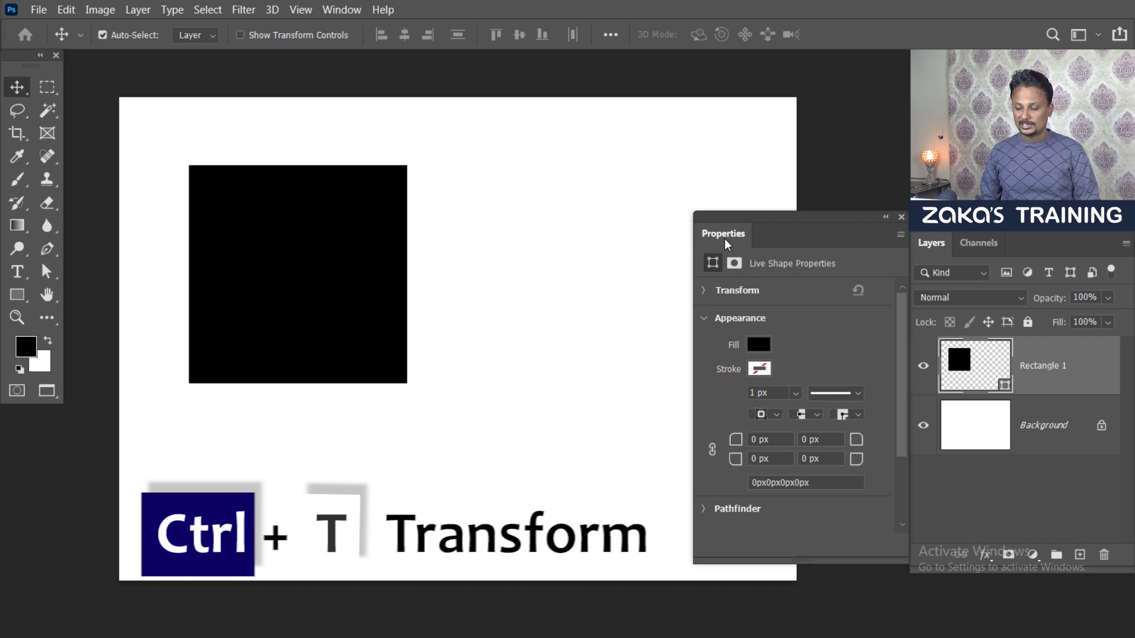
left_click(702, 319)
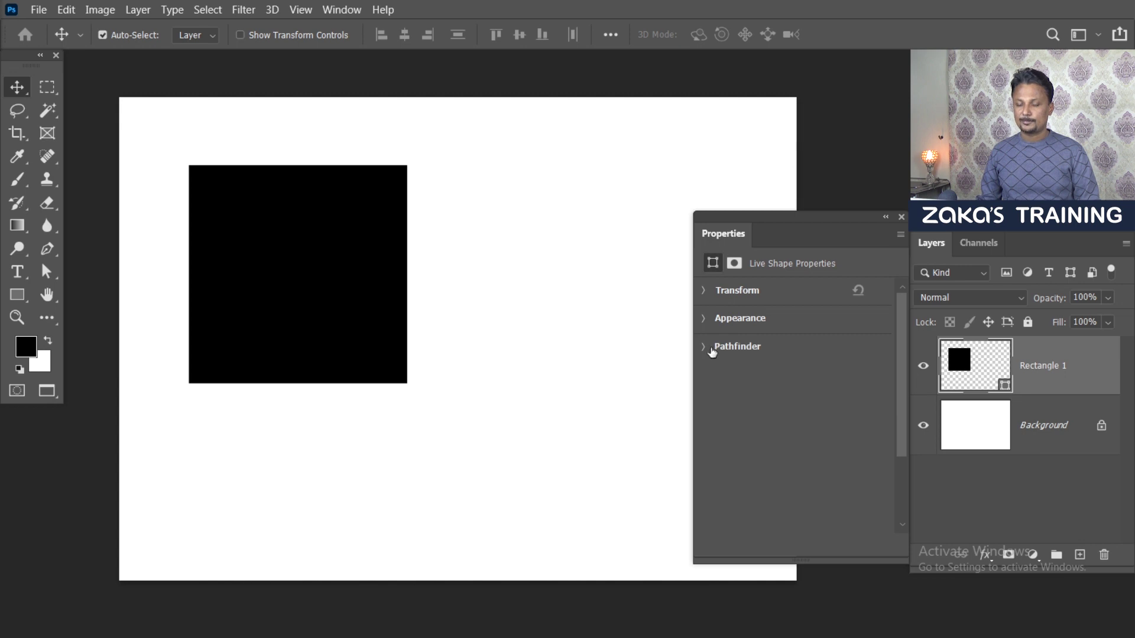
Set the square's size to 1134.7 px and adjust its X position in Properties
left_click(704, 291)
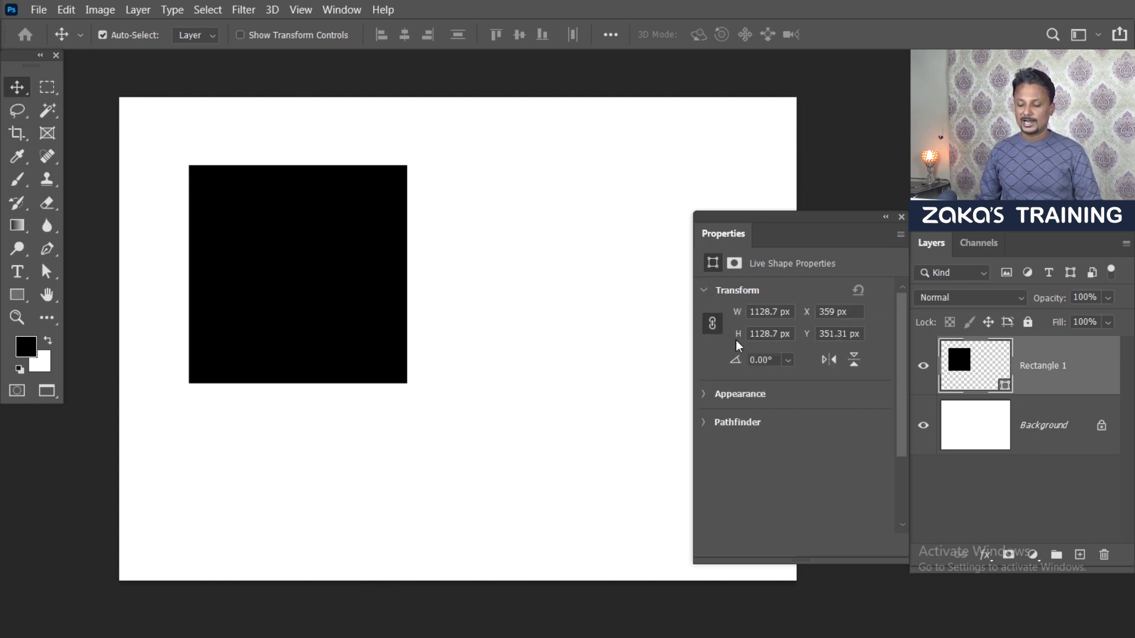
left_click_drag(734, 312, 735, 312)
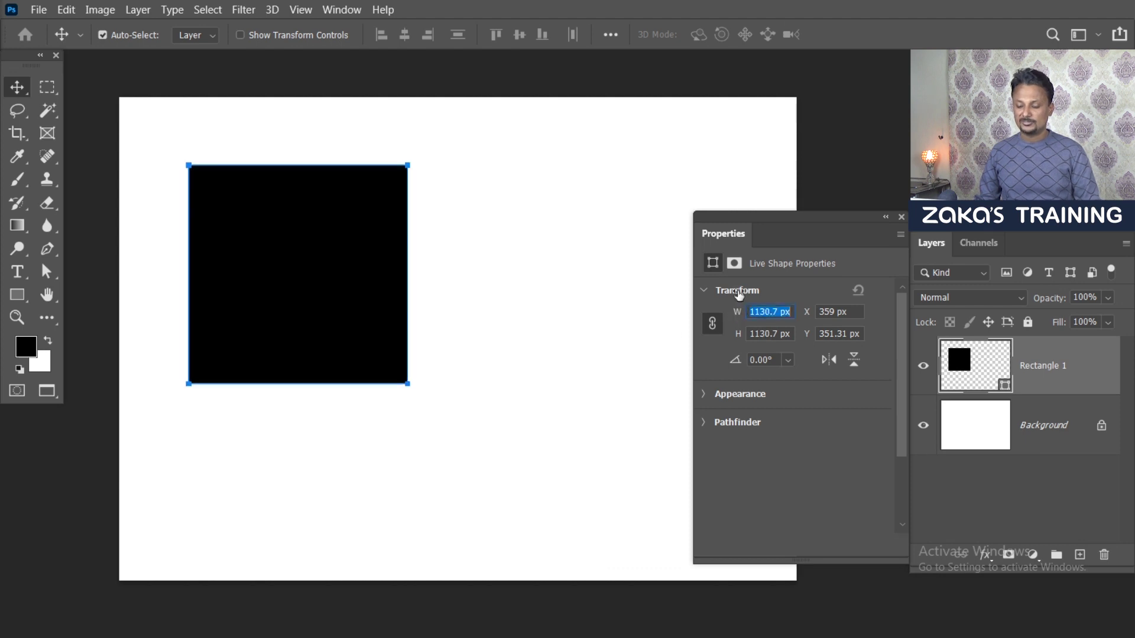
key("Down")
key("Down")
key("Down")
type("1134.7")
key("Return")
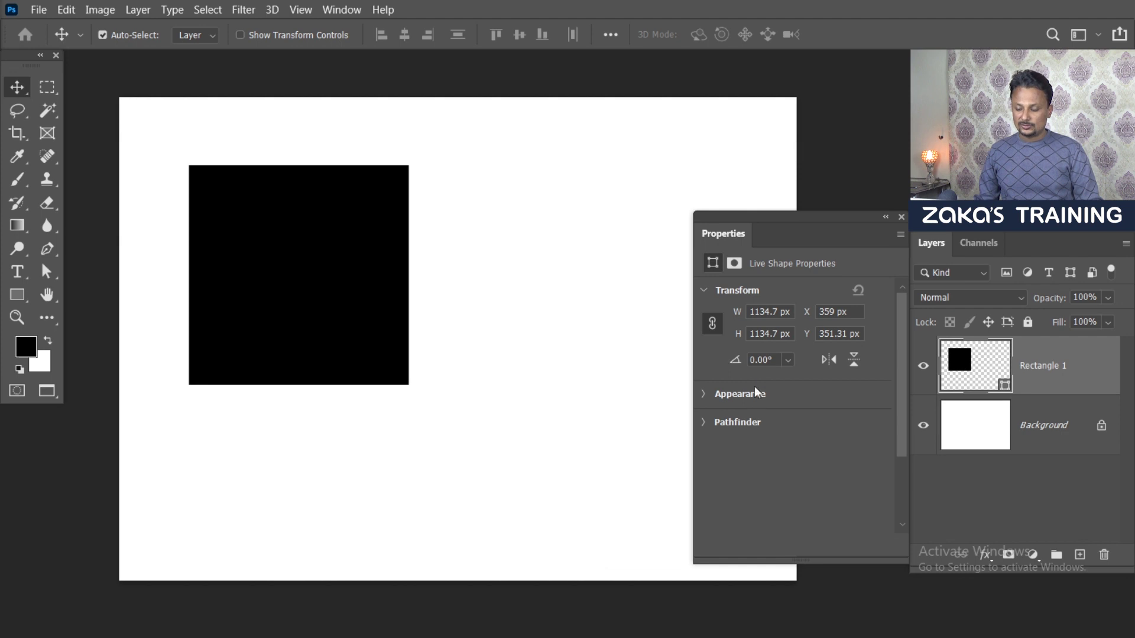
left_click_drag(807, 318, 807, 220)
key("Return")
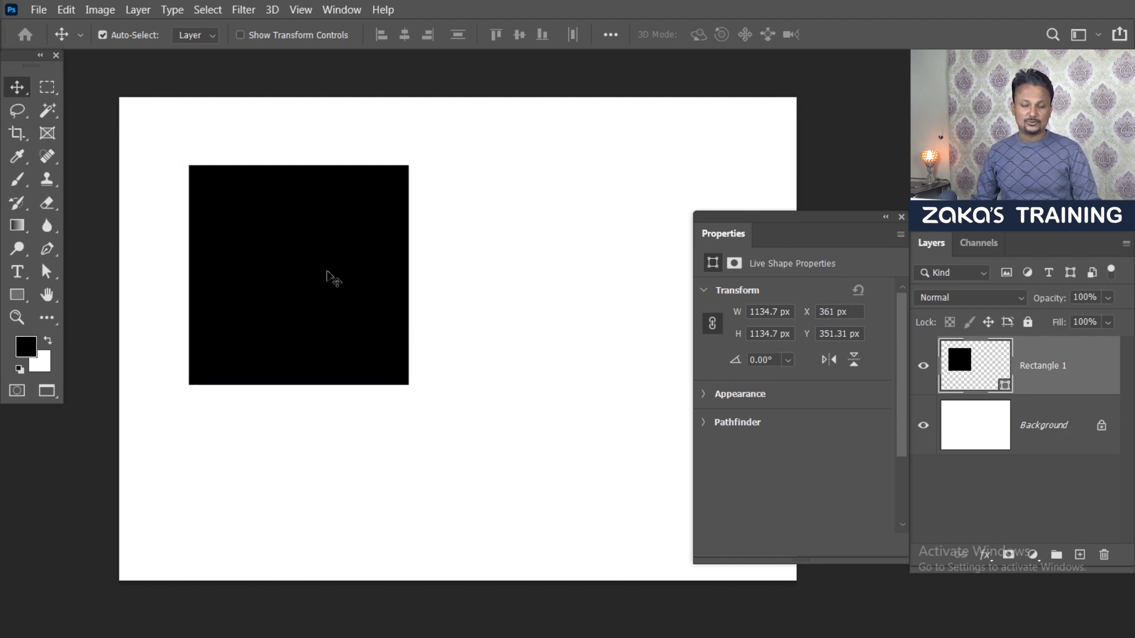
Move the square nearer the top and scale it down to about 1081.56 px
mouse_move(324, 276)
left_mouse_down()
mouse_move(299, 243)
mouse_move(343, 258)
mouse_move(319, 247)
left_mouse_up()
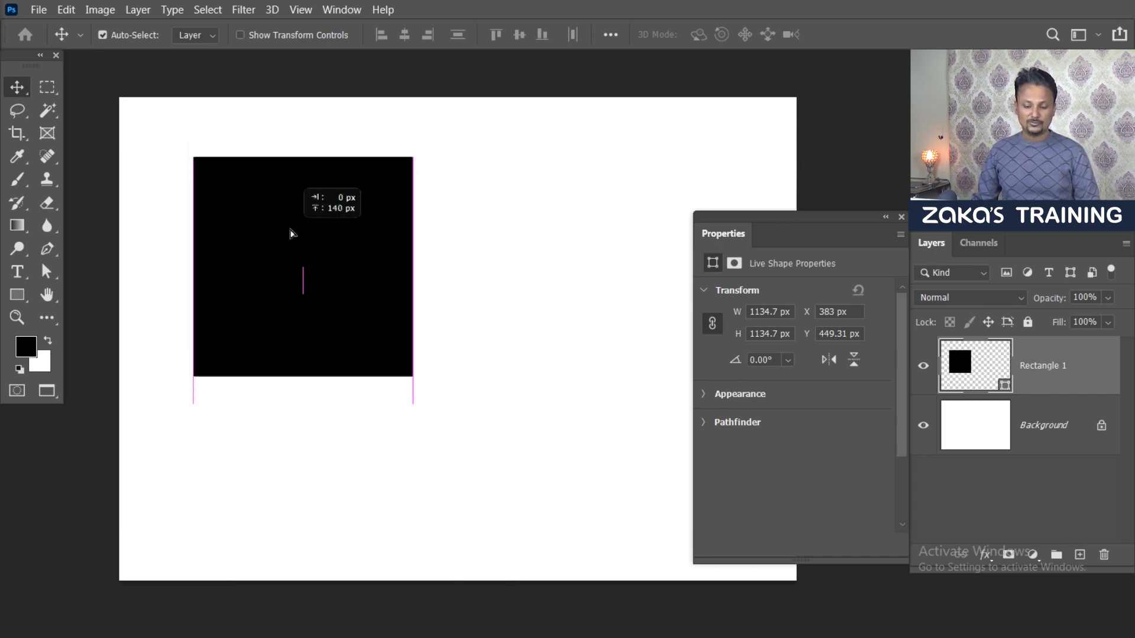
key("ctrl+t")
mouse_move(436, 141)
left_mouse_down()
mouse_move(362, 214)
mouse_move(426, 151)
left_mouse_up()
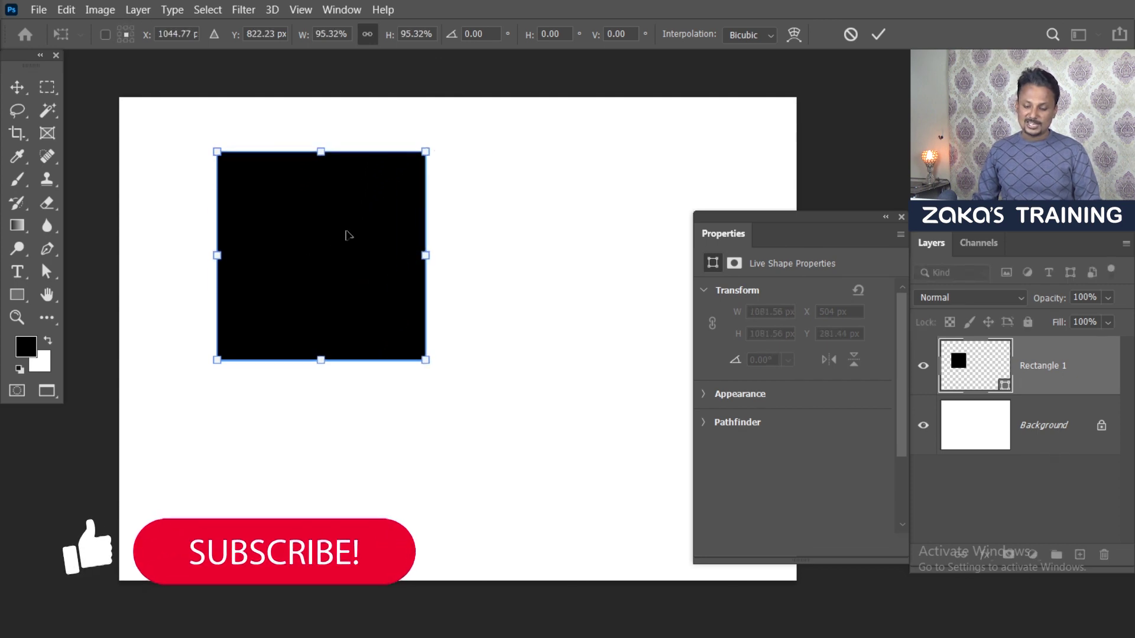
key("Return")
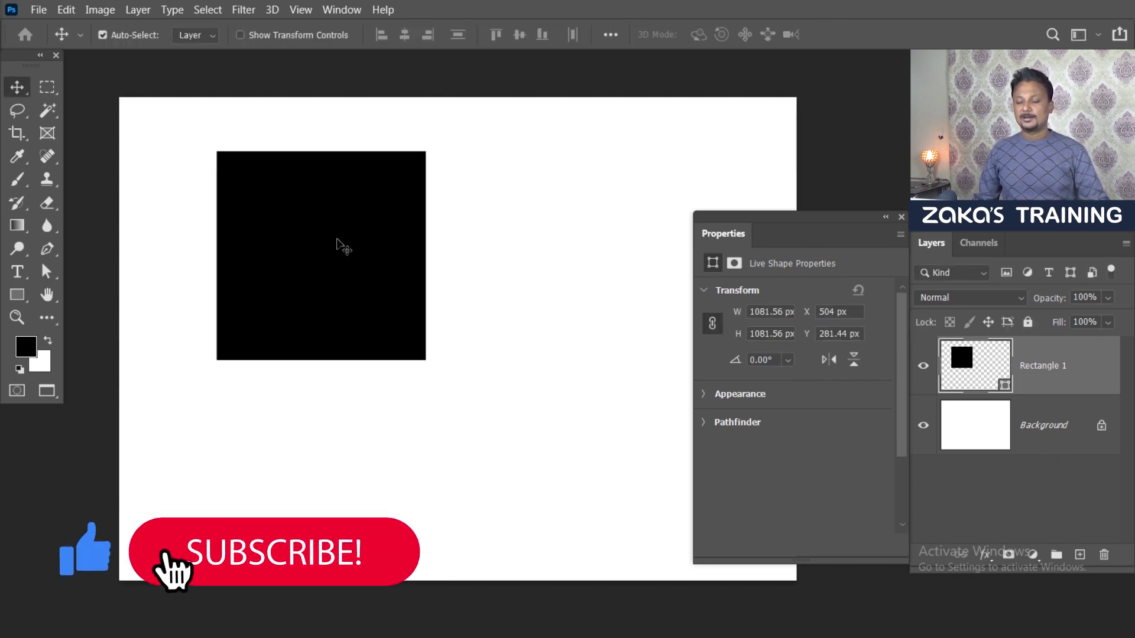
left_click(704, 290)
left_click(704, 318)
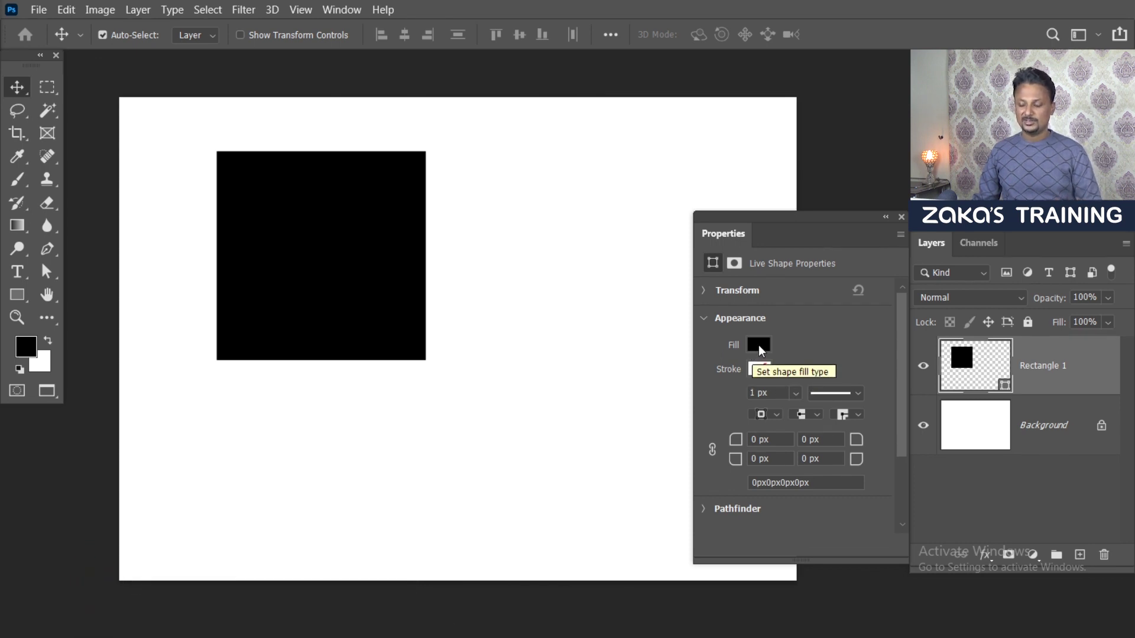
left_click(759, 345)
Fill the square bright red after trying pink and salmon, then move it left and down
left_click(733, 395)
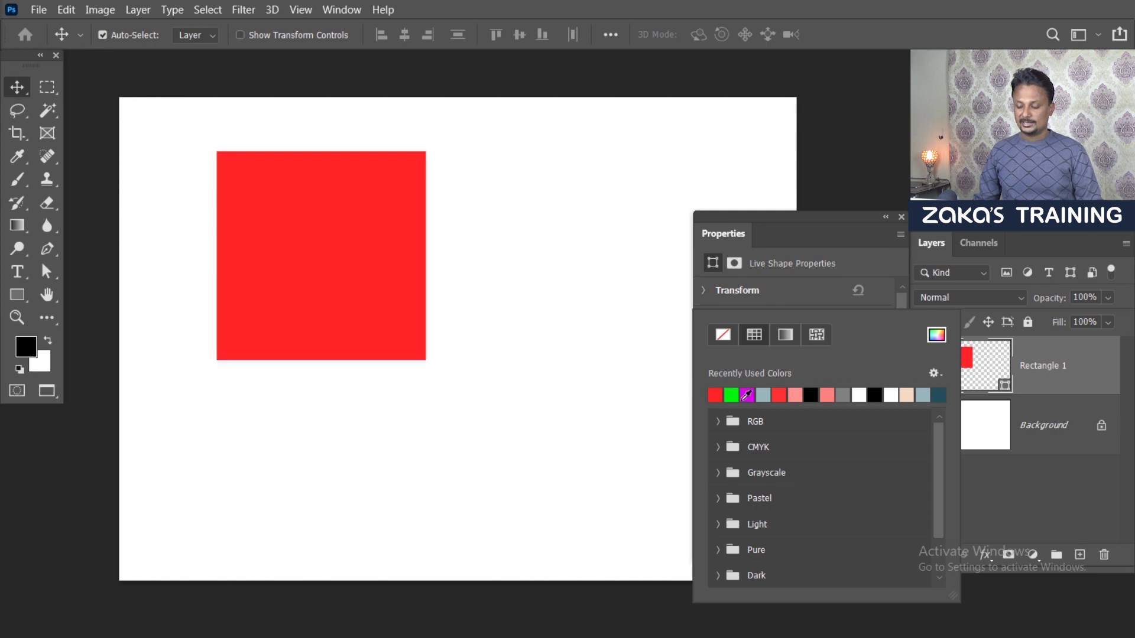
left_click(796, 395)
left_click(828, 395)
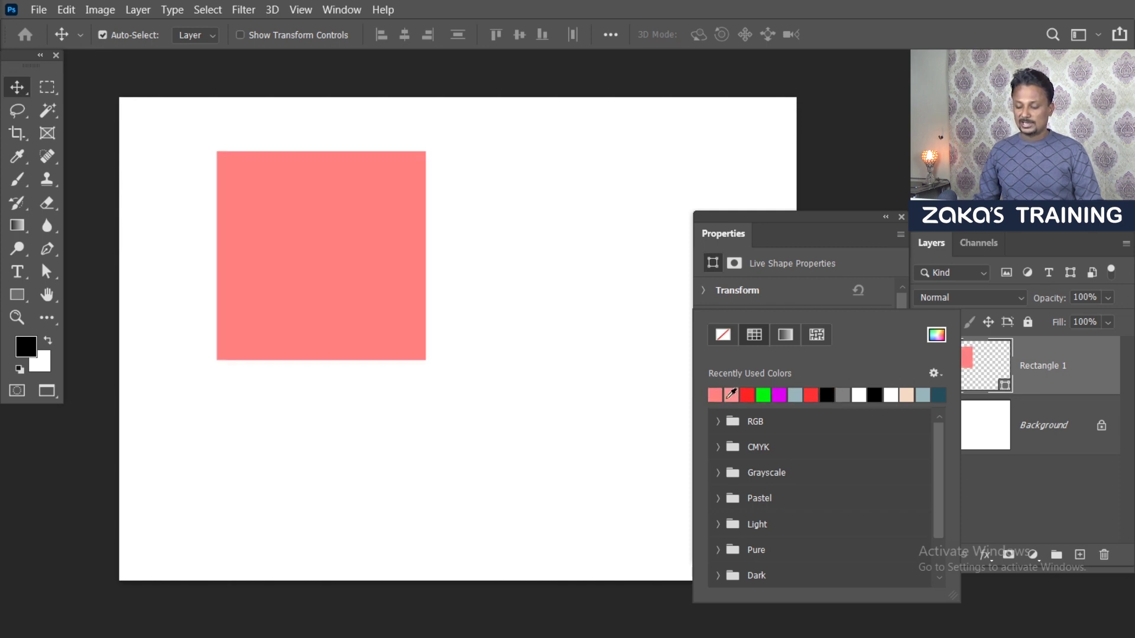
left_click(747, 395)
left_click(776, 304)
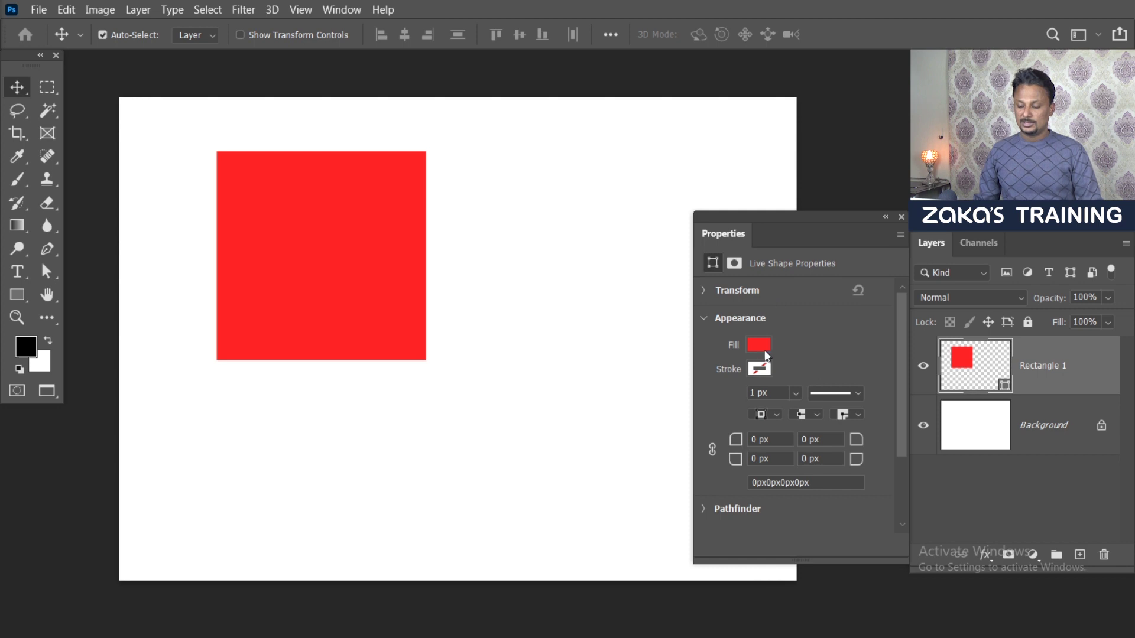
left_click_drag(349, 290, 322, 322)
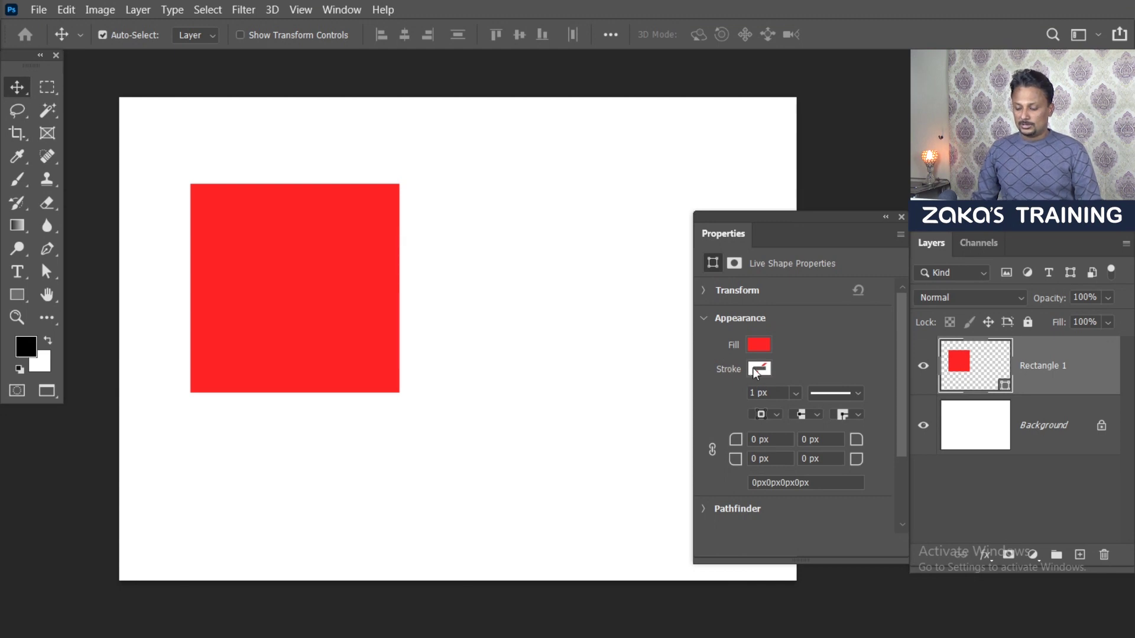
left_click(795, 393)
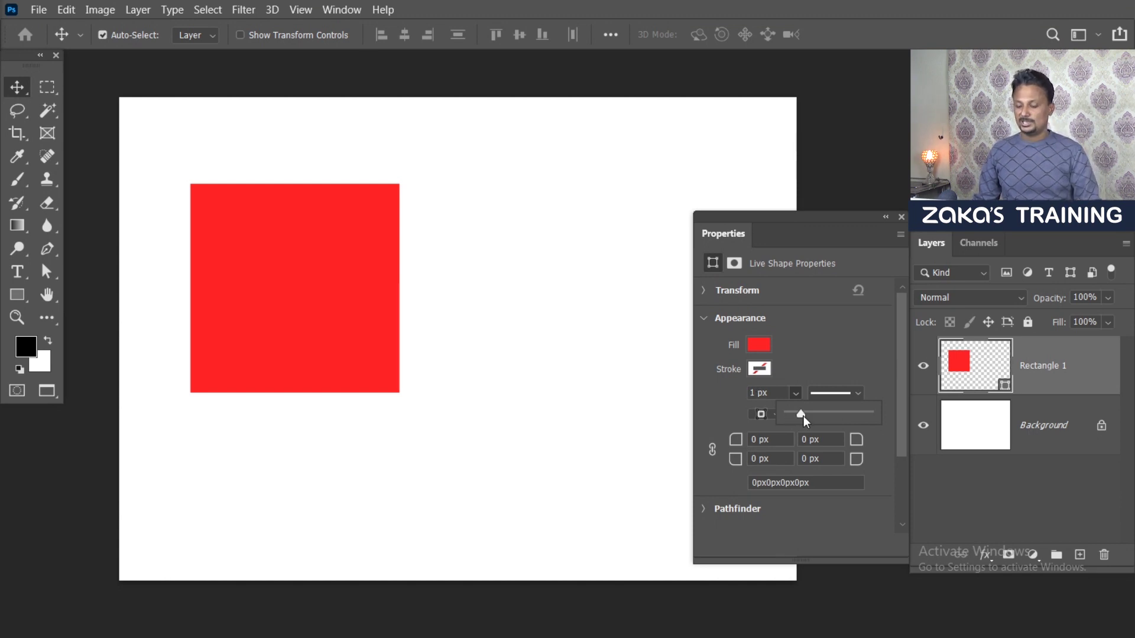
Set the red square's black border to 43.64 px and move the square up
left_click_drag(803, 417, 807, 417)
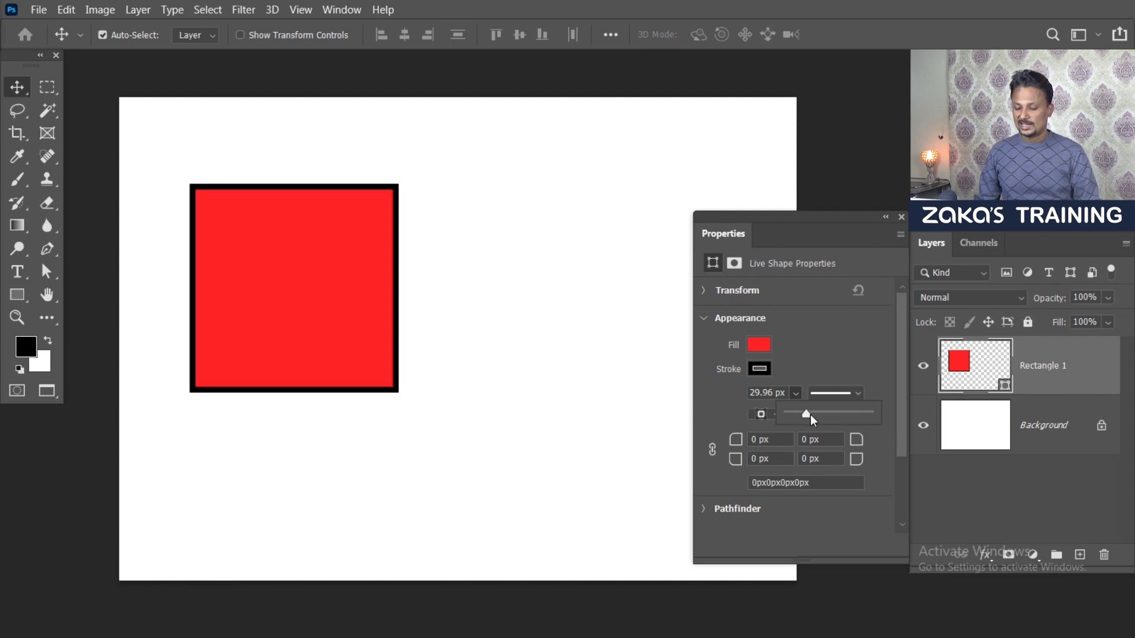
left_click_drag(817, 420, 812, 422)
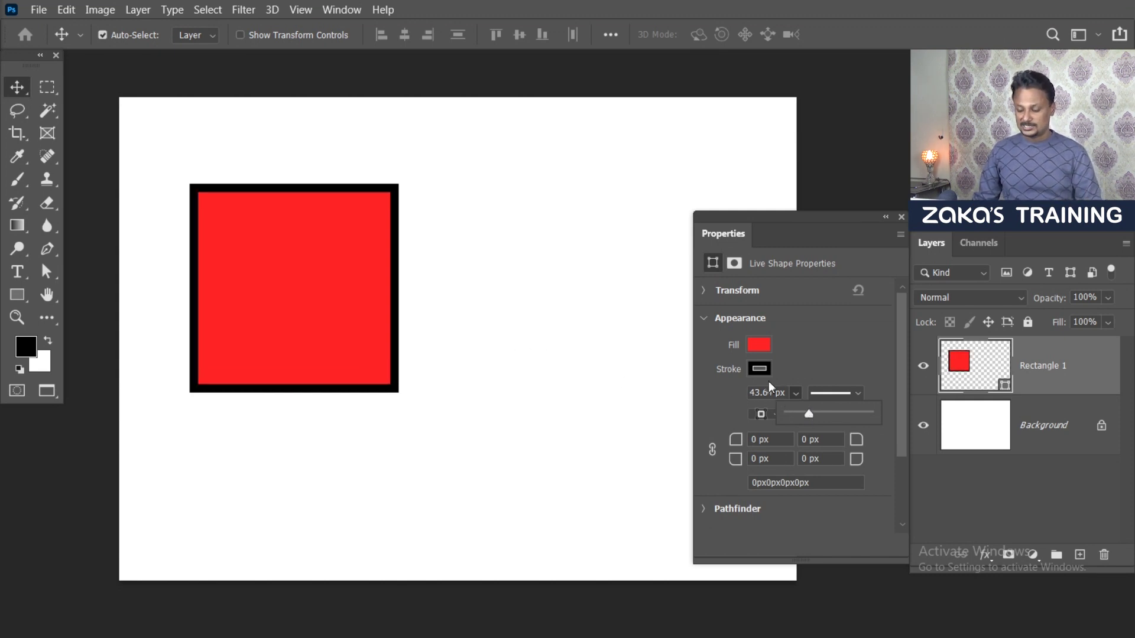
left_click_drag(322, 325, 324, 303)
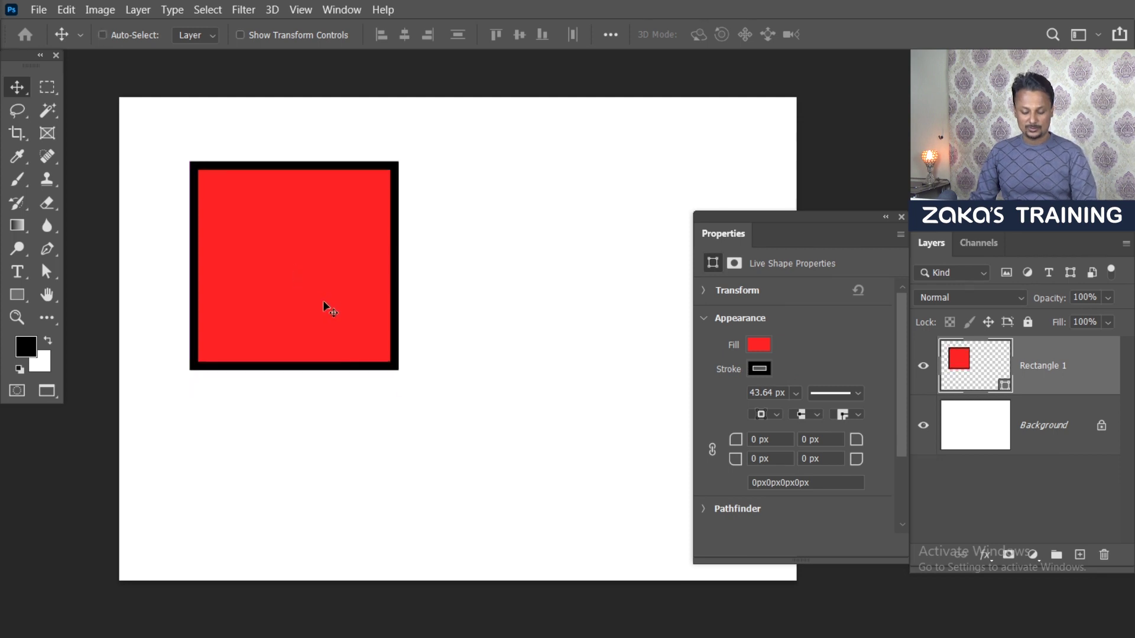
Enlarge the square slightly with Free Transform and shift it further left
key("ctrl+t")
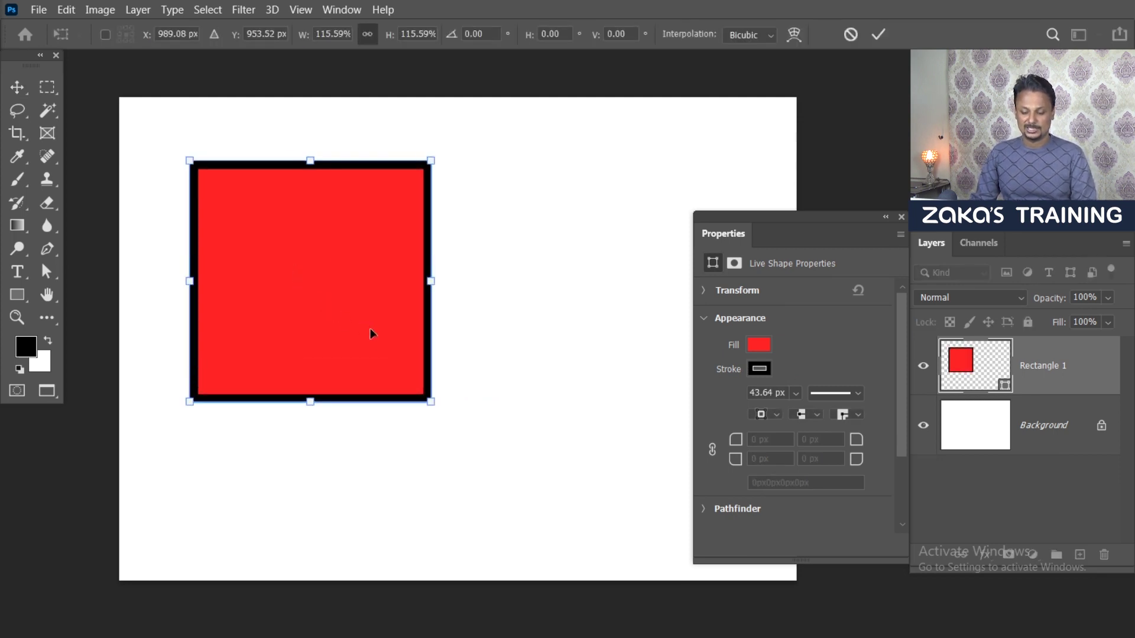
key("Return")
left_click_drag(390, 331, 362, 331)
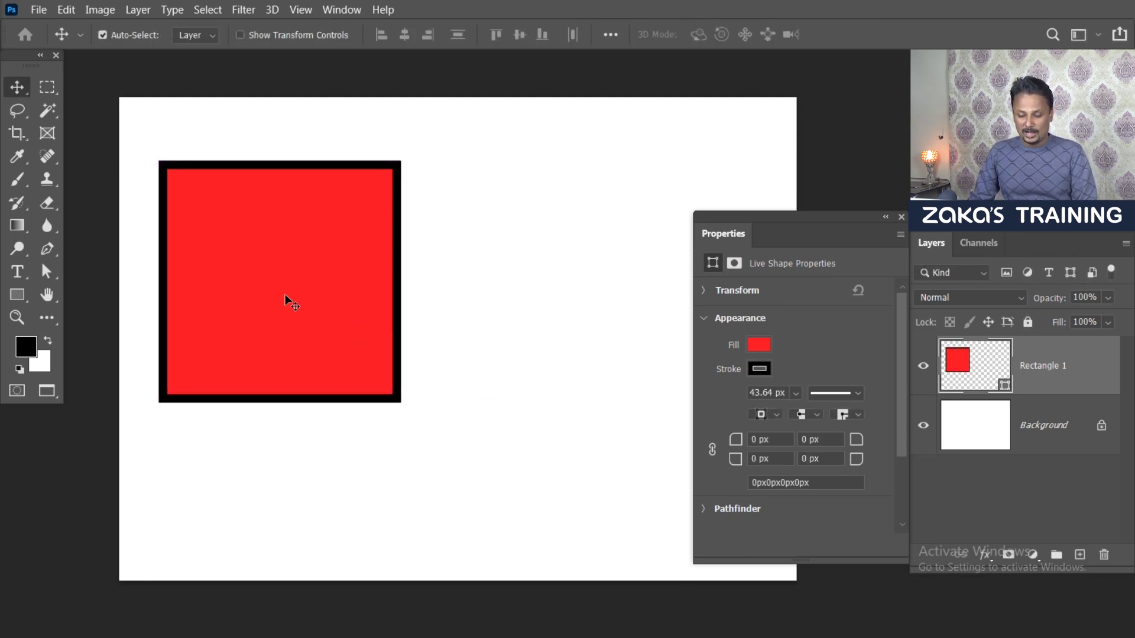
left_click_drag(289, 301, 280, 302)
left_click(21, 297)
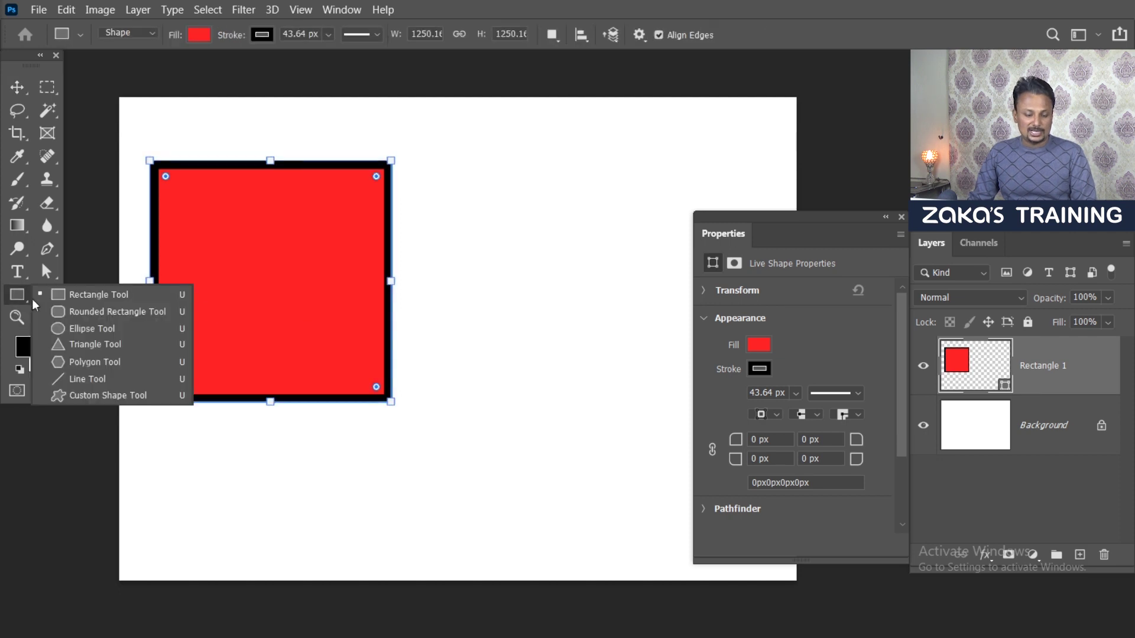
Draw a 1286 px red circle with a thick black border and nudge it toward the square
left_click(88, 328)
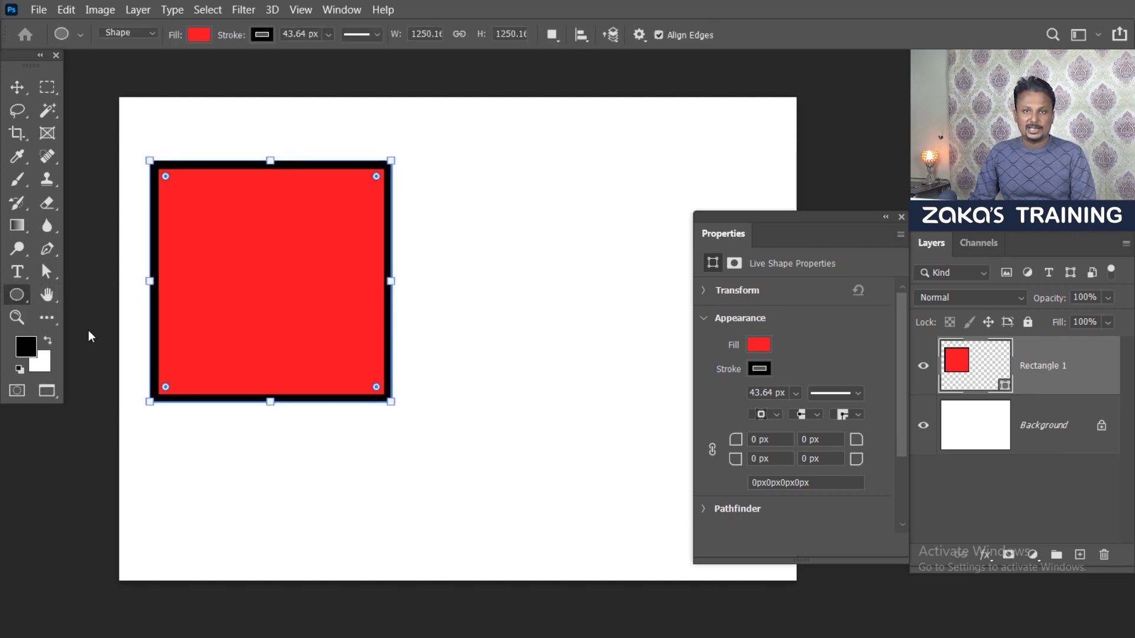
mouse_move(444, 174)
left_mouse_down()
mouse_move(693, 438)
mouse_move(657, 409)
left_mouse_up()
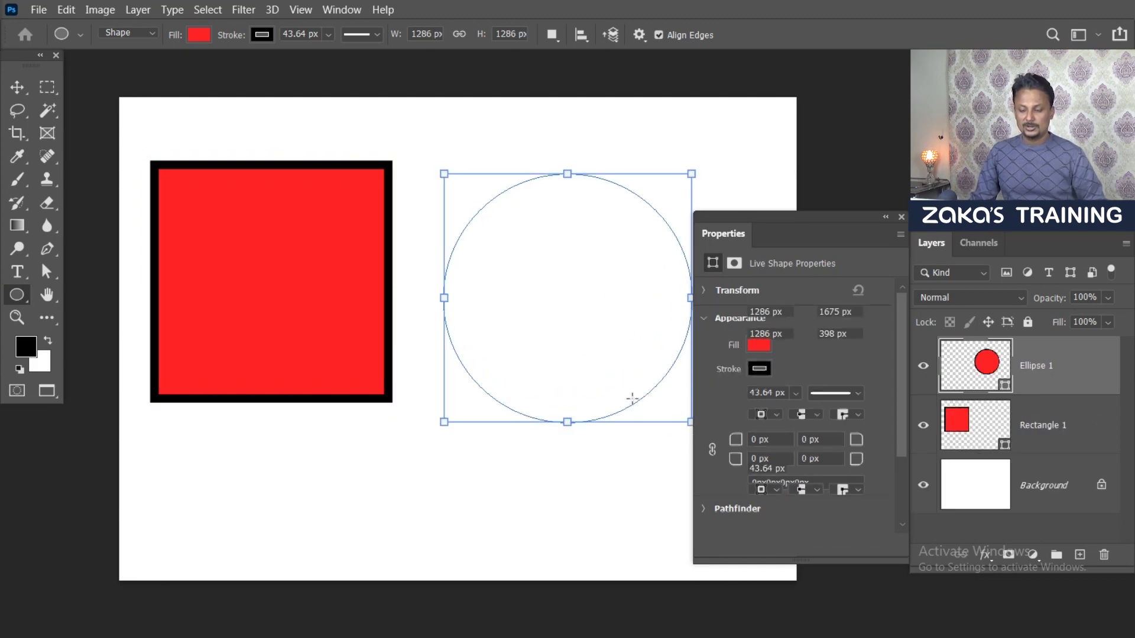
left_click(17, 87)
left_click_drag(531, 286, 505, 276)
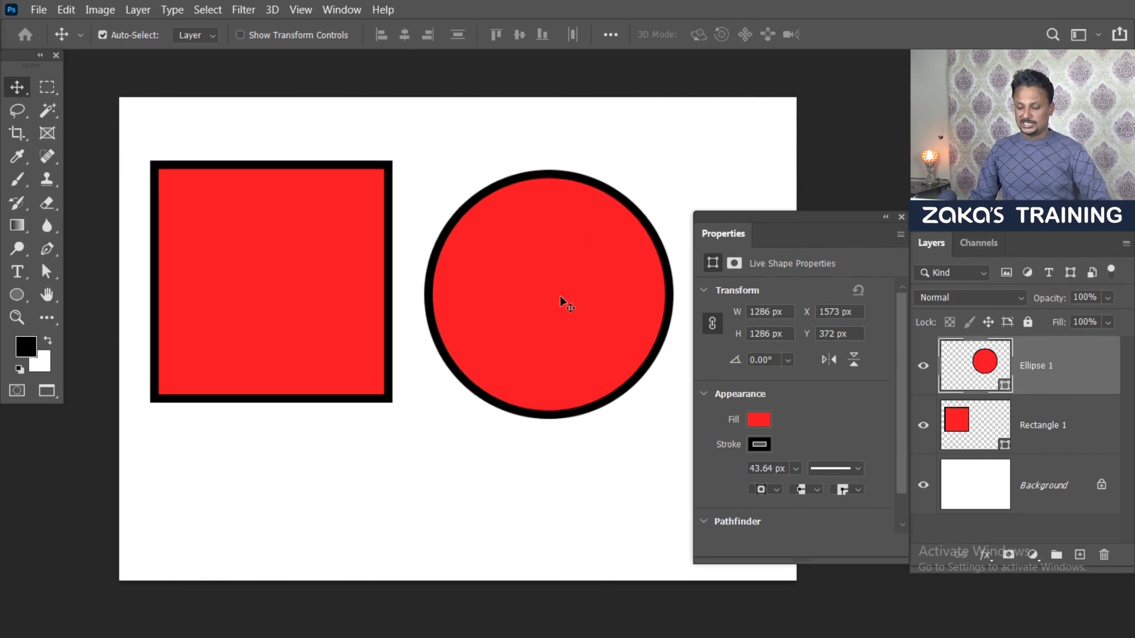
left_click(759, 424)
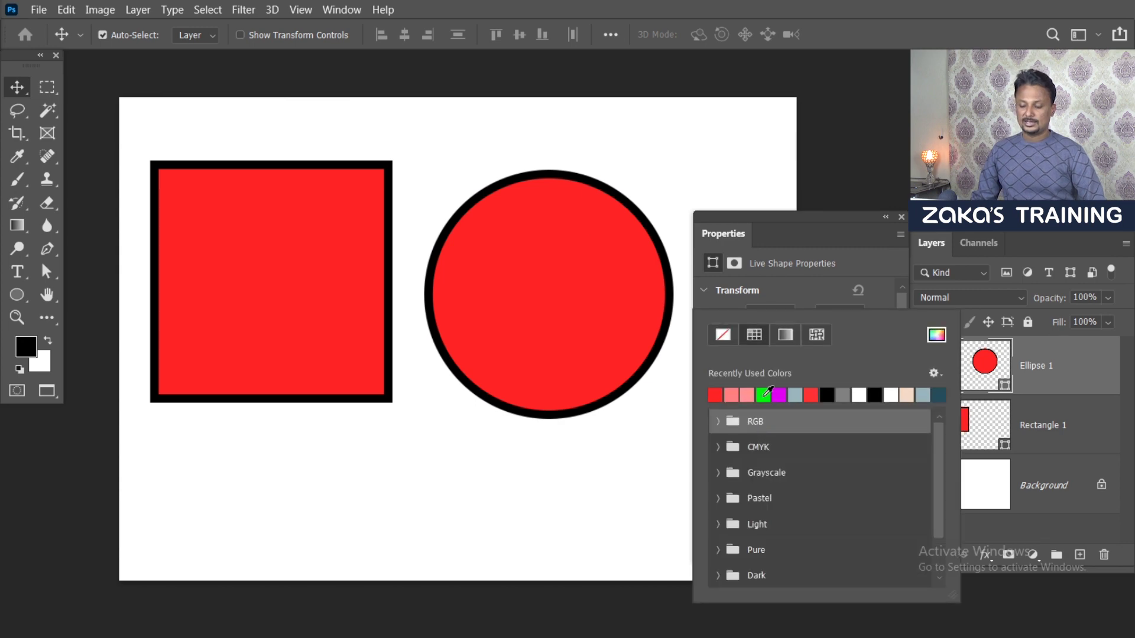
Fill the circle bright green and nudge it into place
left_click(763, 394)
left_click(18, 89)
left_click_drag(602, 325, 564, 318)
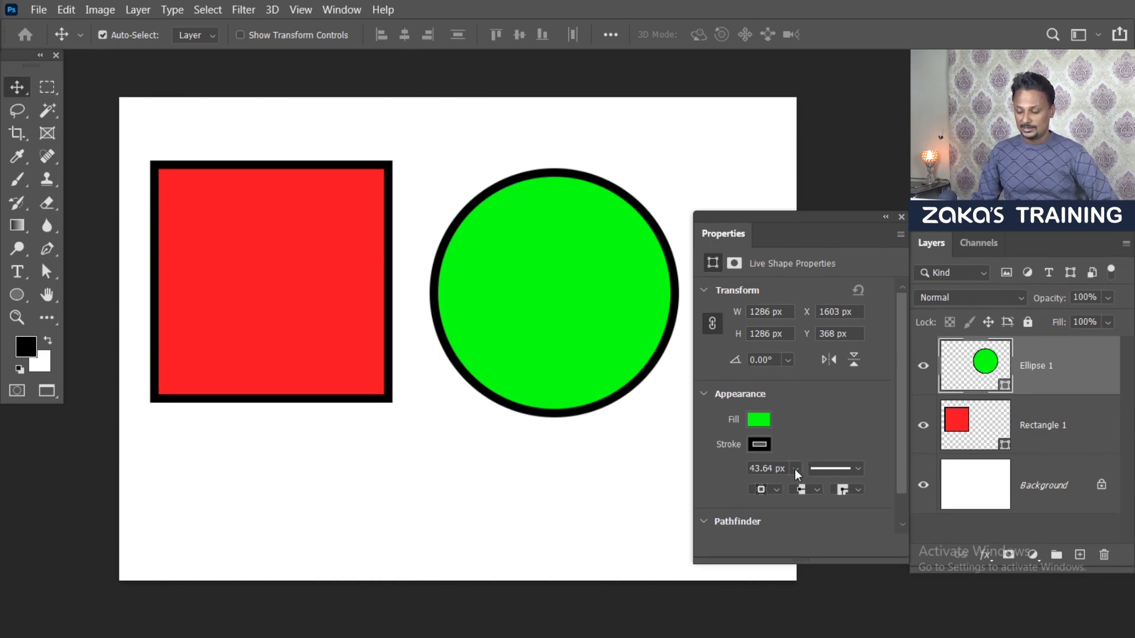
Change the circle's outline to magenta, keeping its 43.64 px thickness
left_click(755, 448)
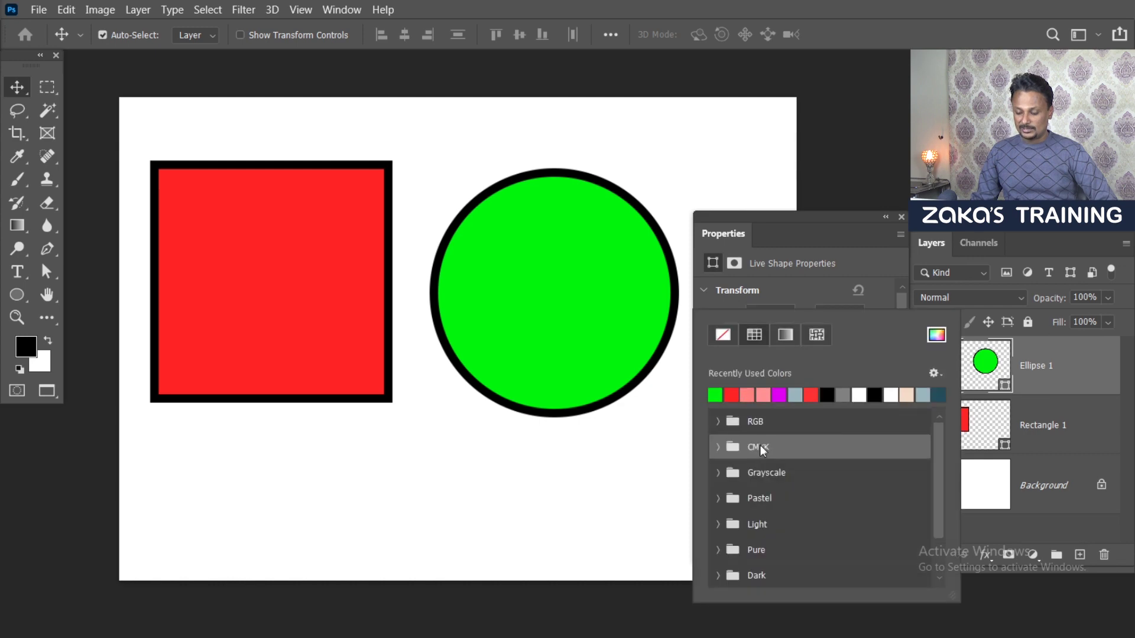
left_click(731, 394)
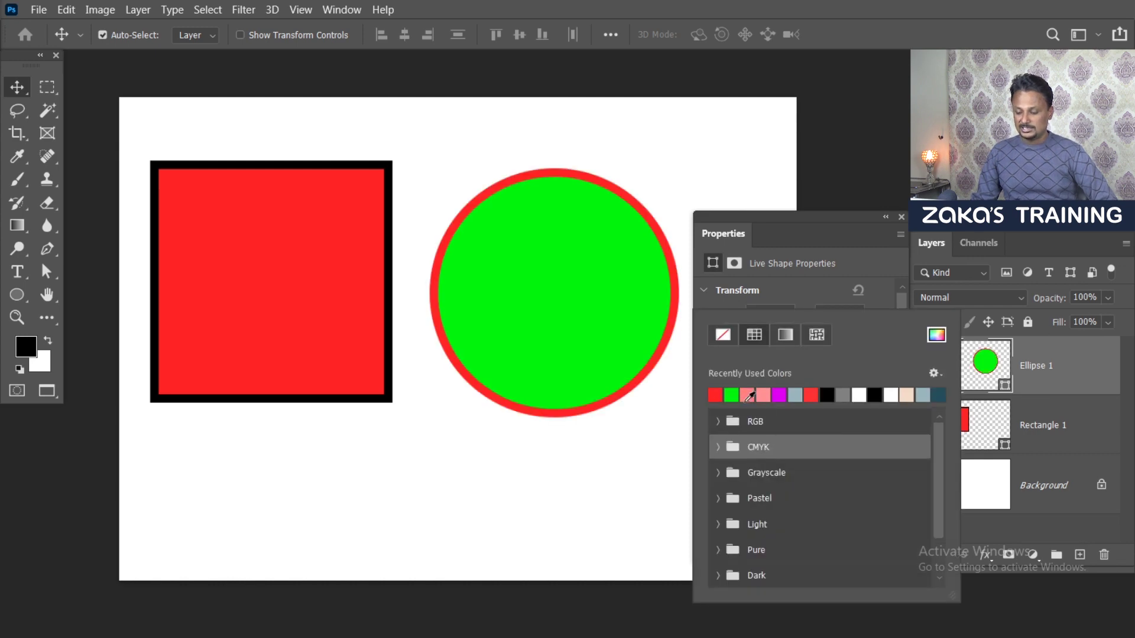
left_click(775, 395)
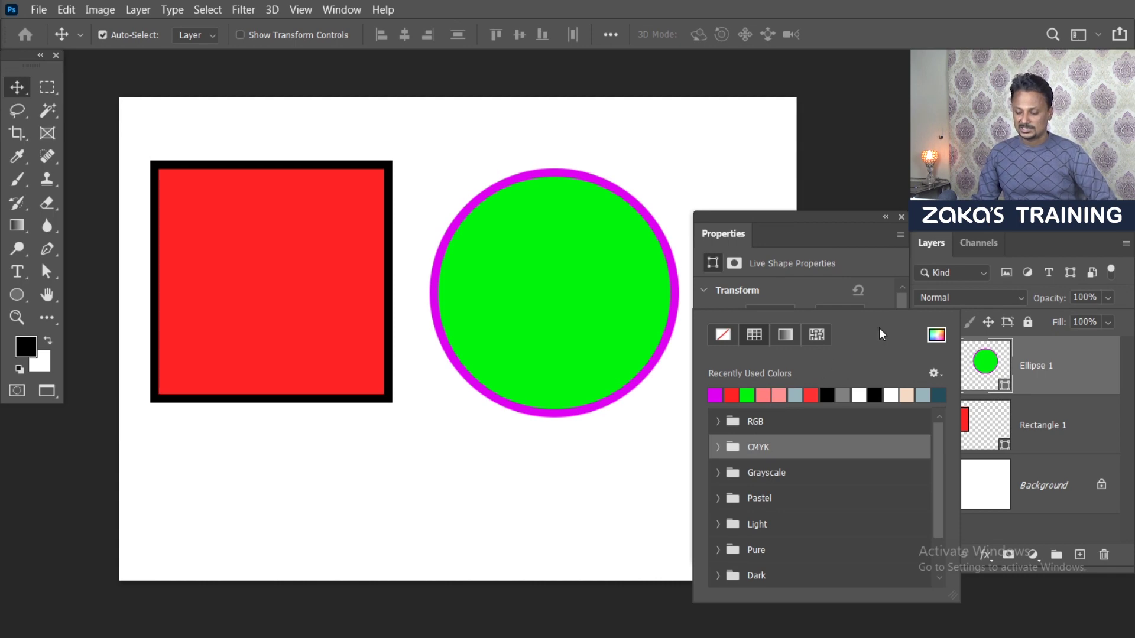
left_click(799, 303)
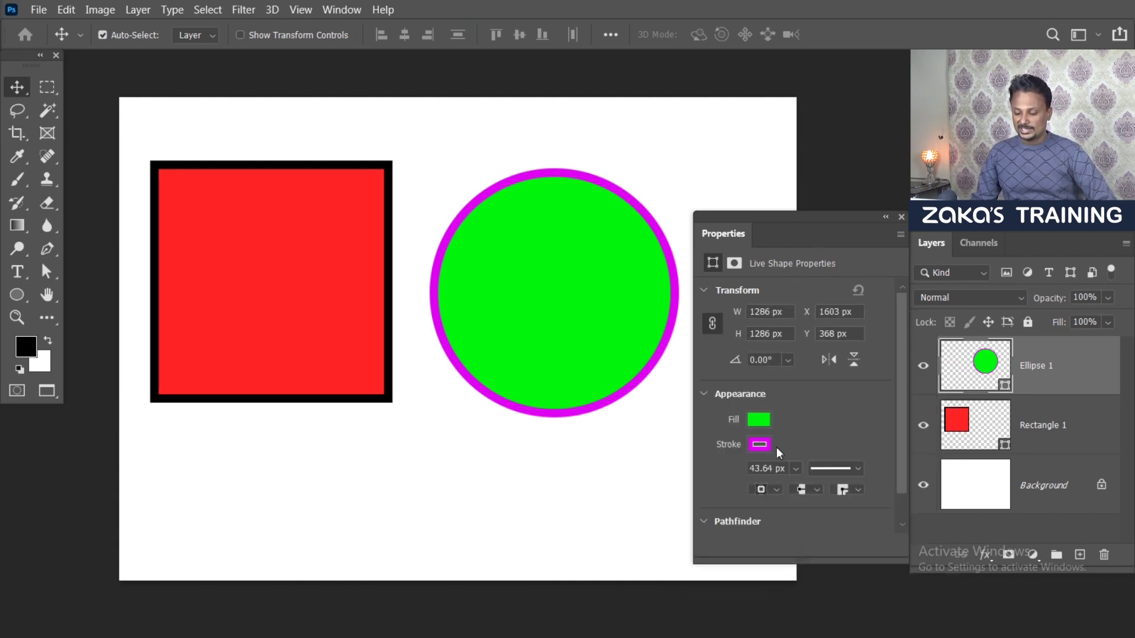
scroll(776, 447, "down", 1)
scroll(898, 448, "down", 1)
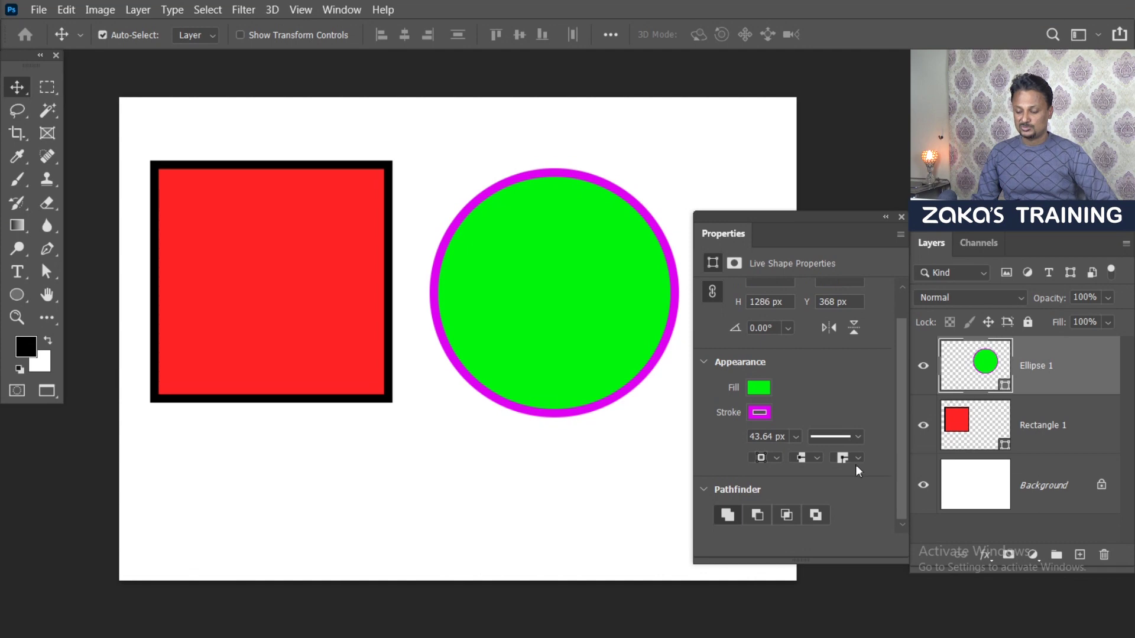
left_click(795, 437)
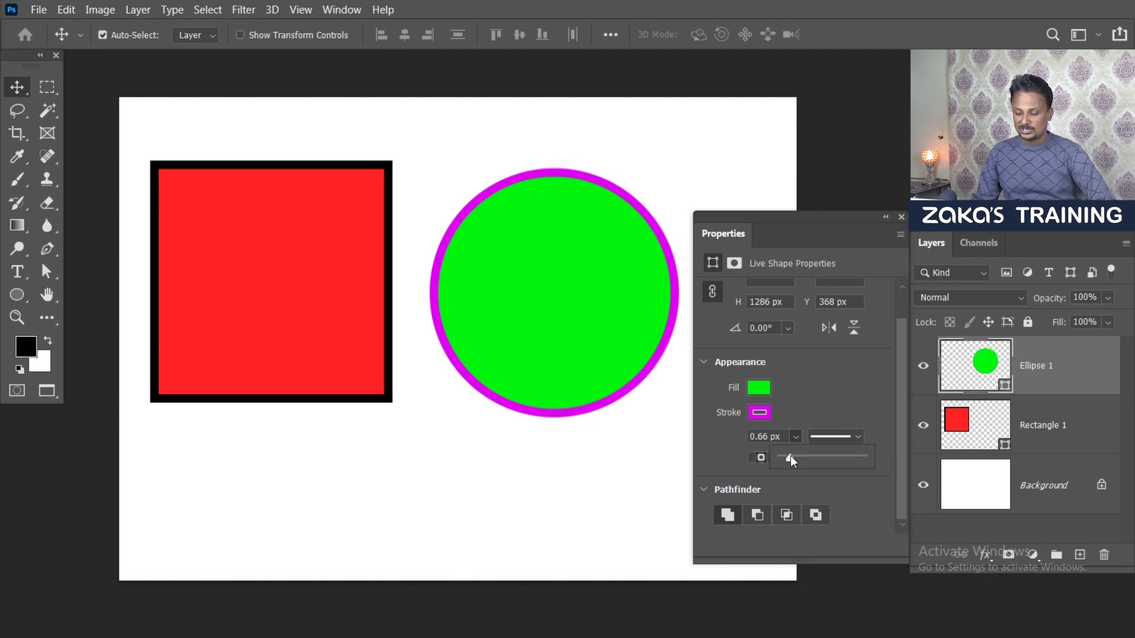
left_click_drag(790, 456, 803, 459)
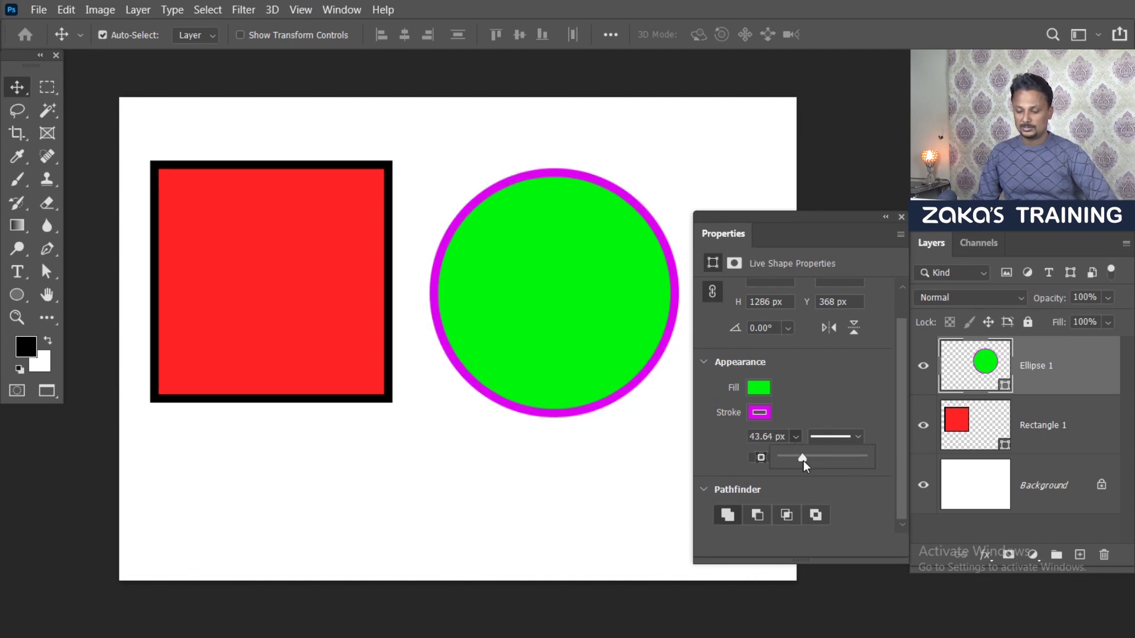
scroll(567, 232, "up", 2)
Switch the magenta outline from solid to the dashed preset, after briefly trying dotted
scroll(564, 221, "up", 1)
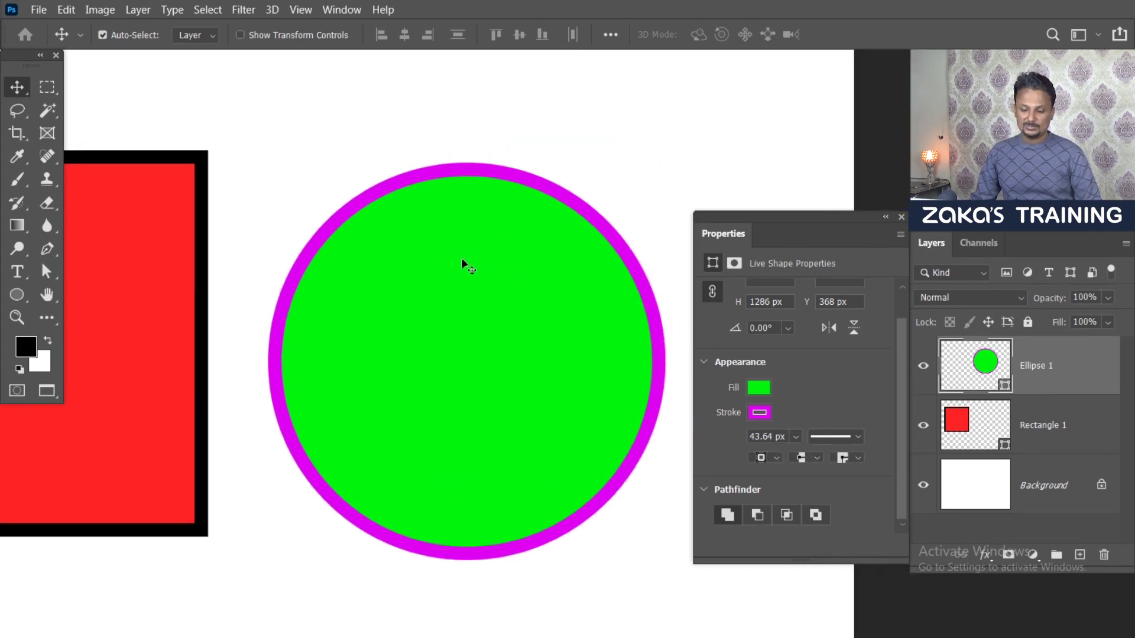
scroll(464, 254, "up", 2)
scroll(406, 158, "down", 2)
scroll(403, 162, "down", 1)
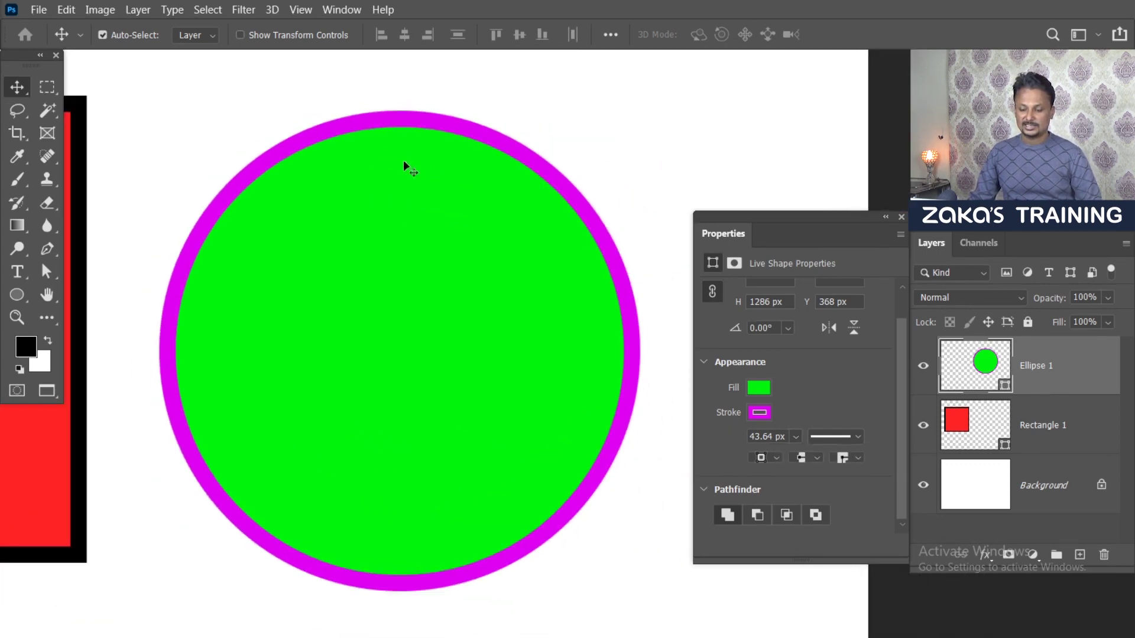
left_click(851, 442)
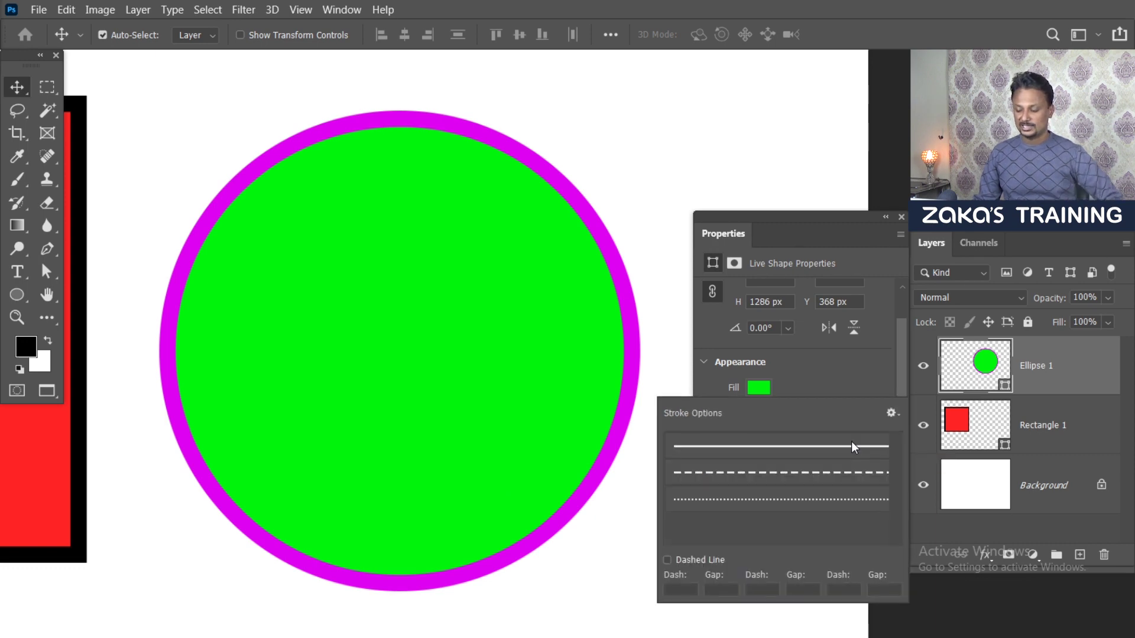
left_click(869, 450)
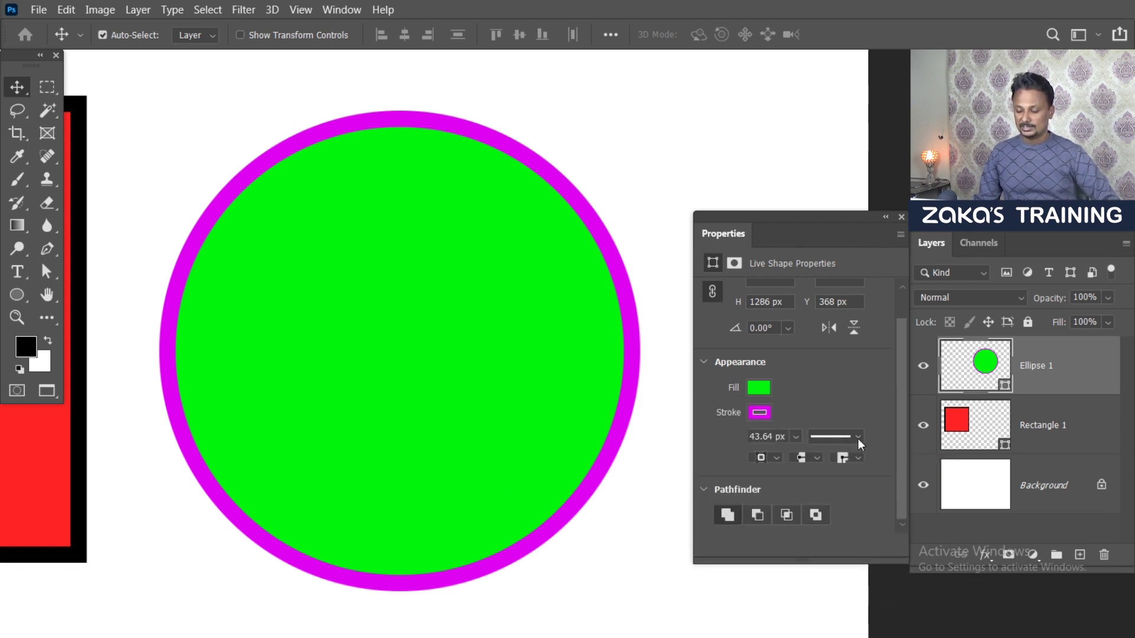
left_click(856, 438)
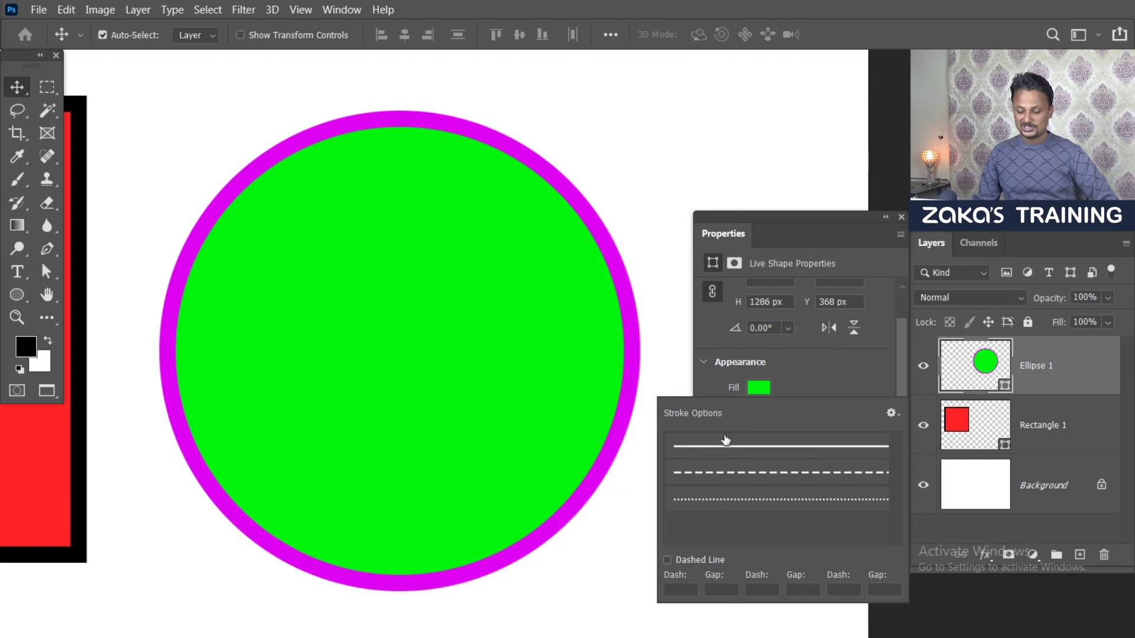
left_click(720, 474)
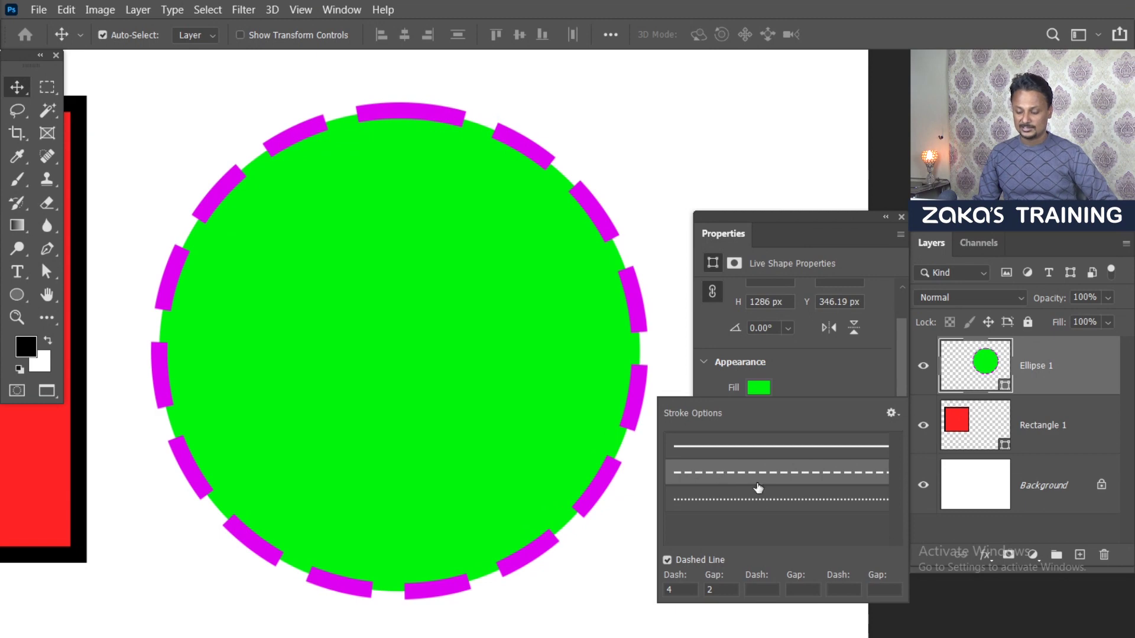
left_click(728, 507)
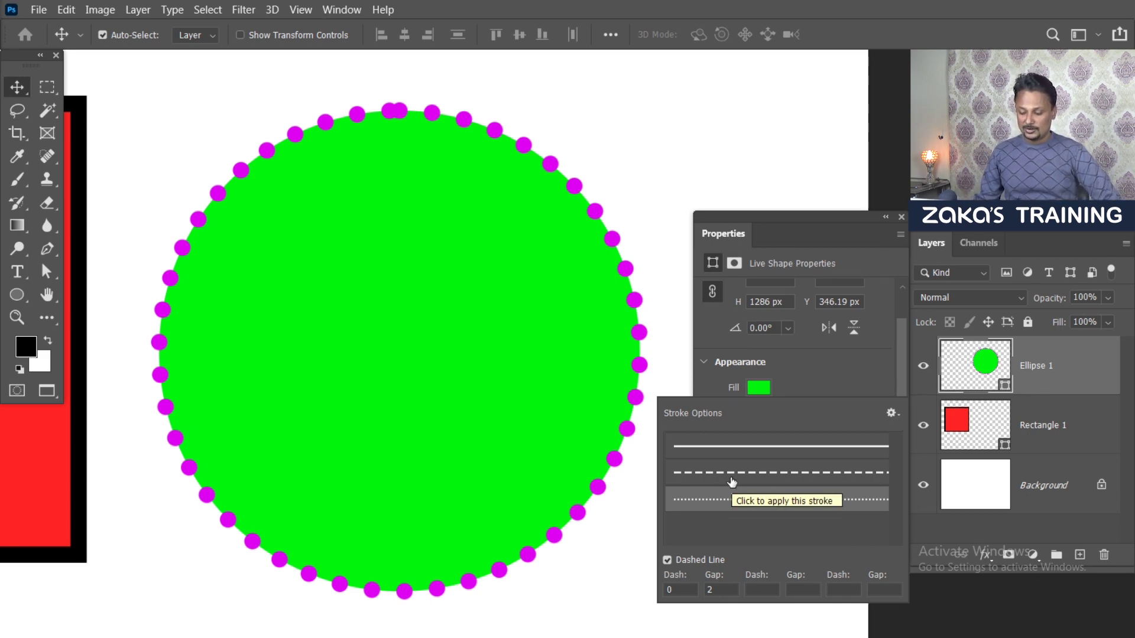
left_click(732, 476)
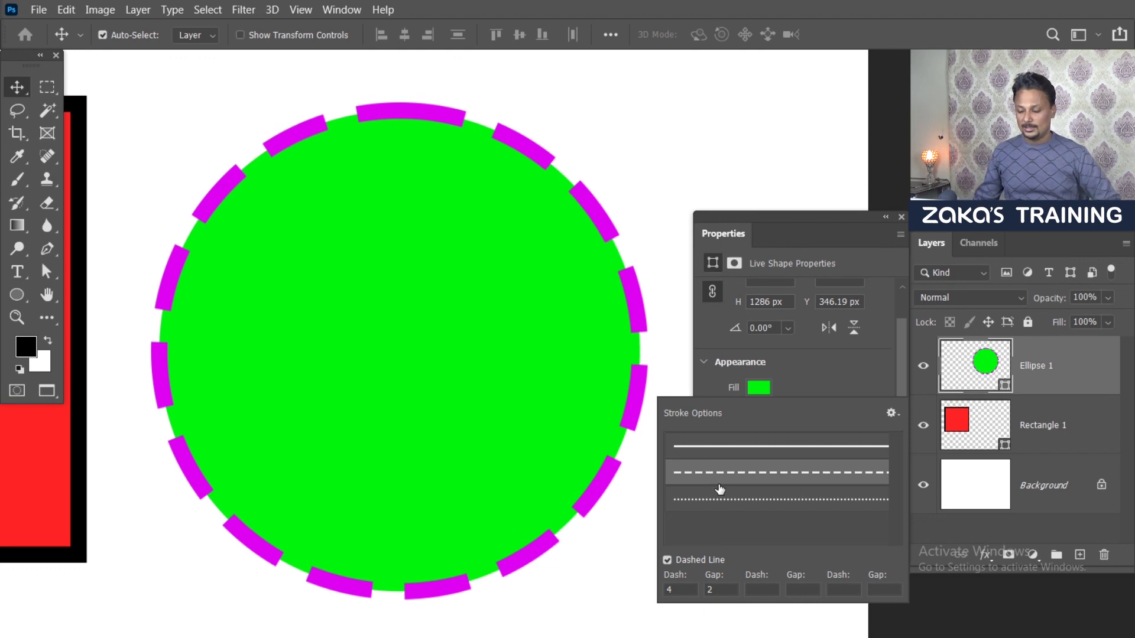
left_click(803, 391)
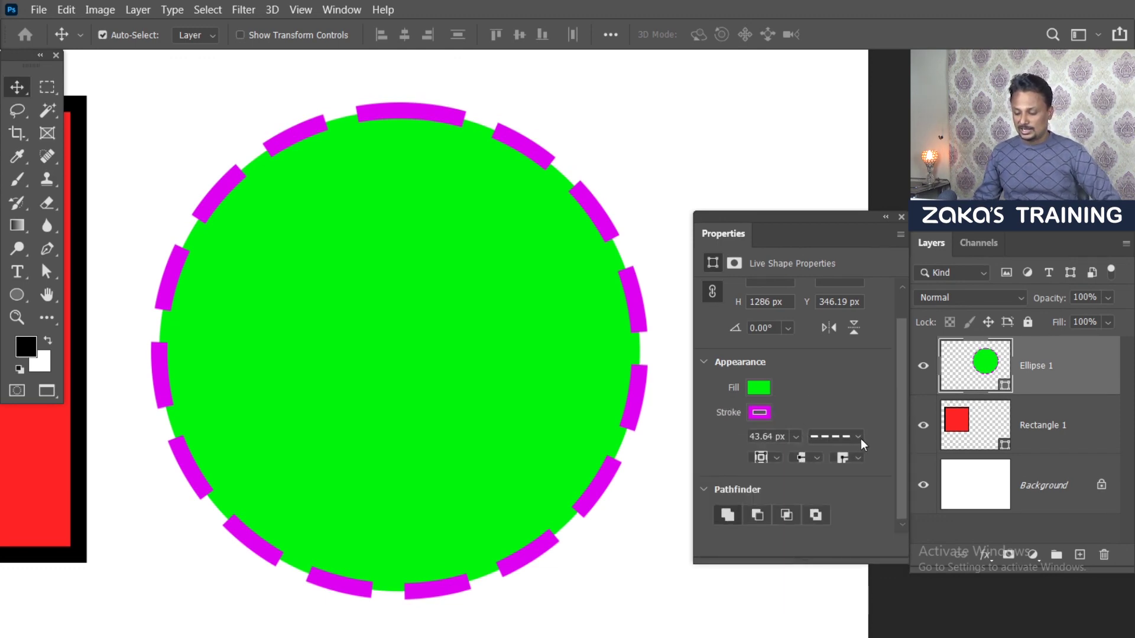
Try round, flat and projecting square dash caps, ending with projecting square ends
left_click(817, 459)
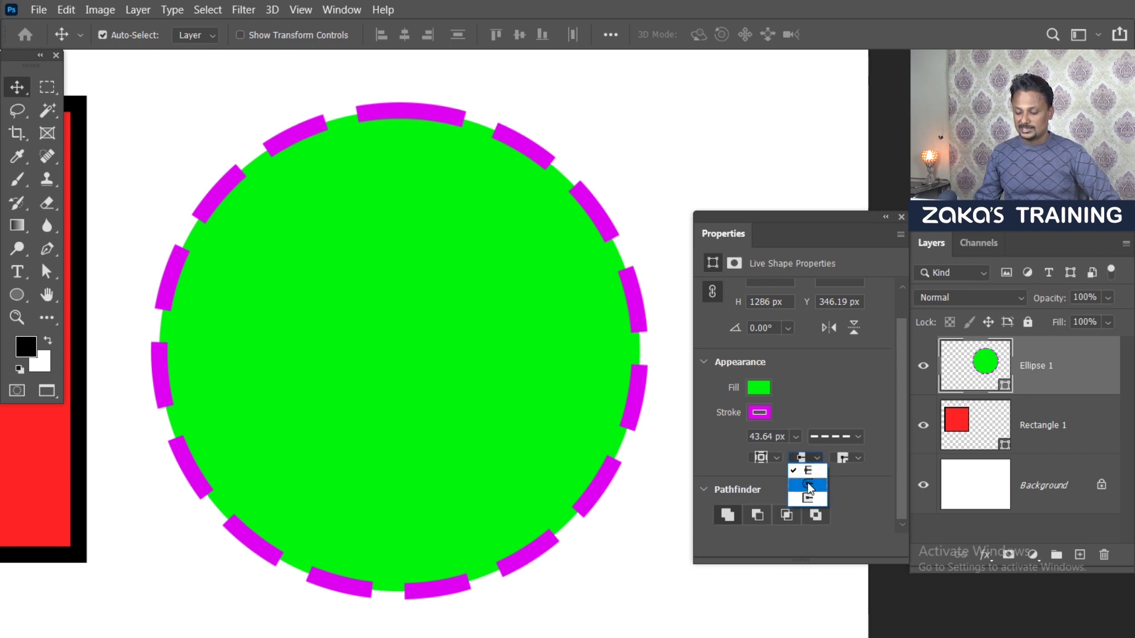
left_click(807, 484)
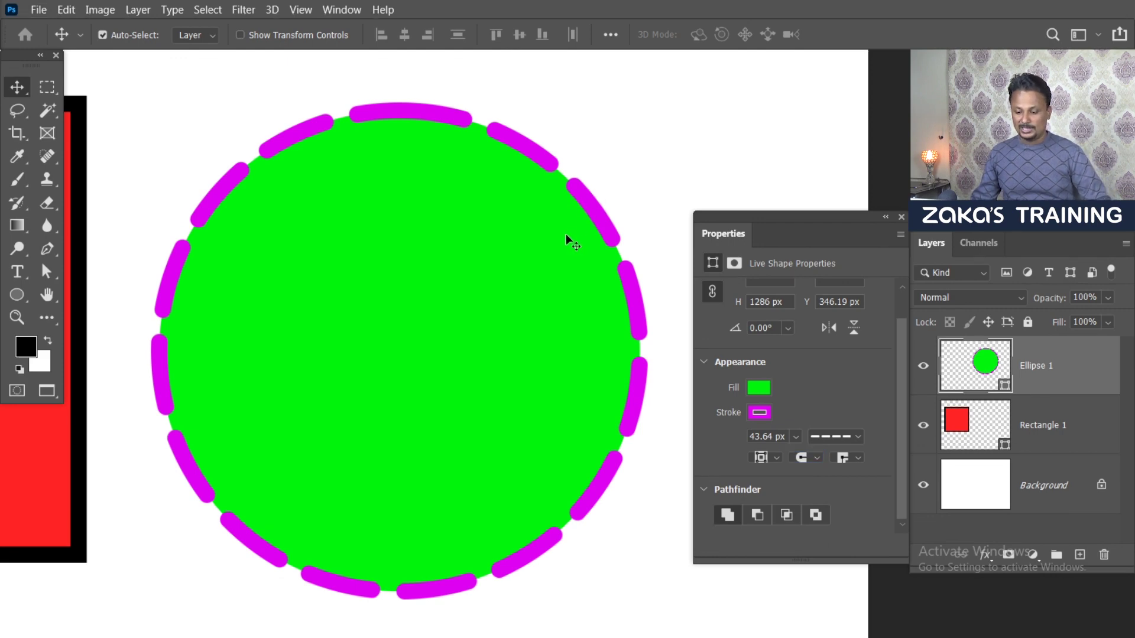
scroll(564, 234, "up", 5)
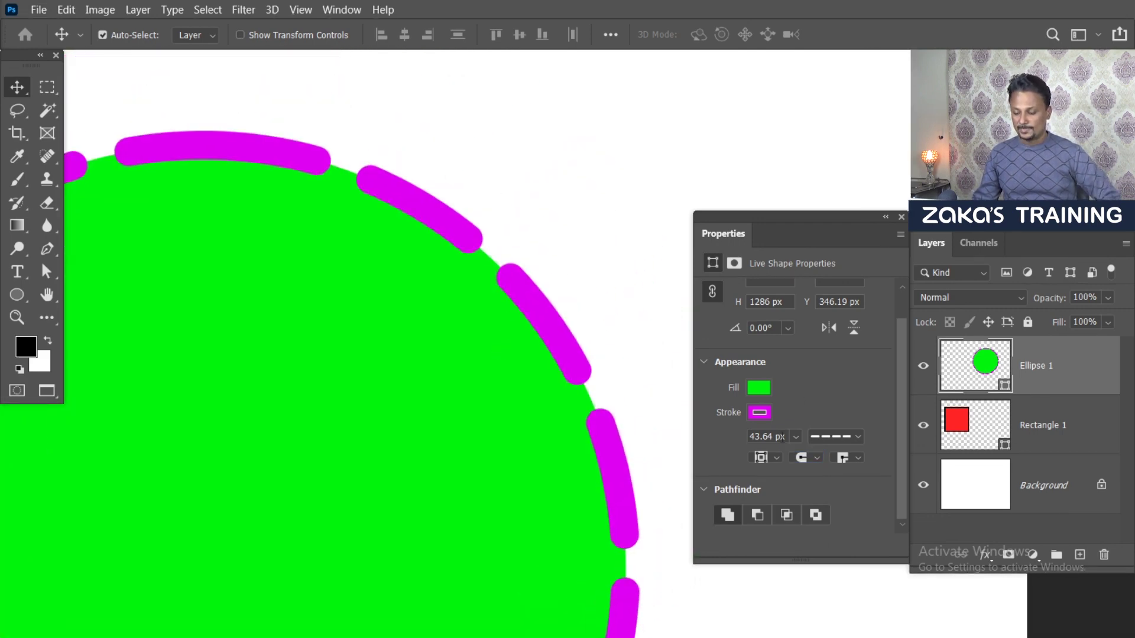
left_click(817, 459)
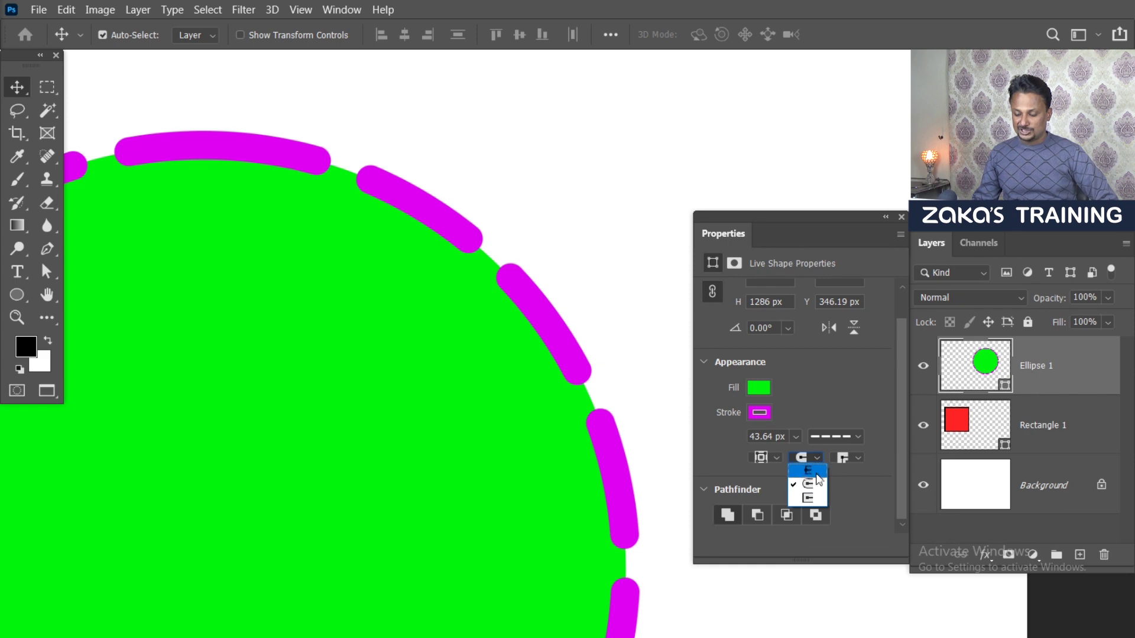
left_click(807, 473)
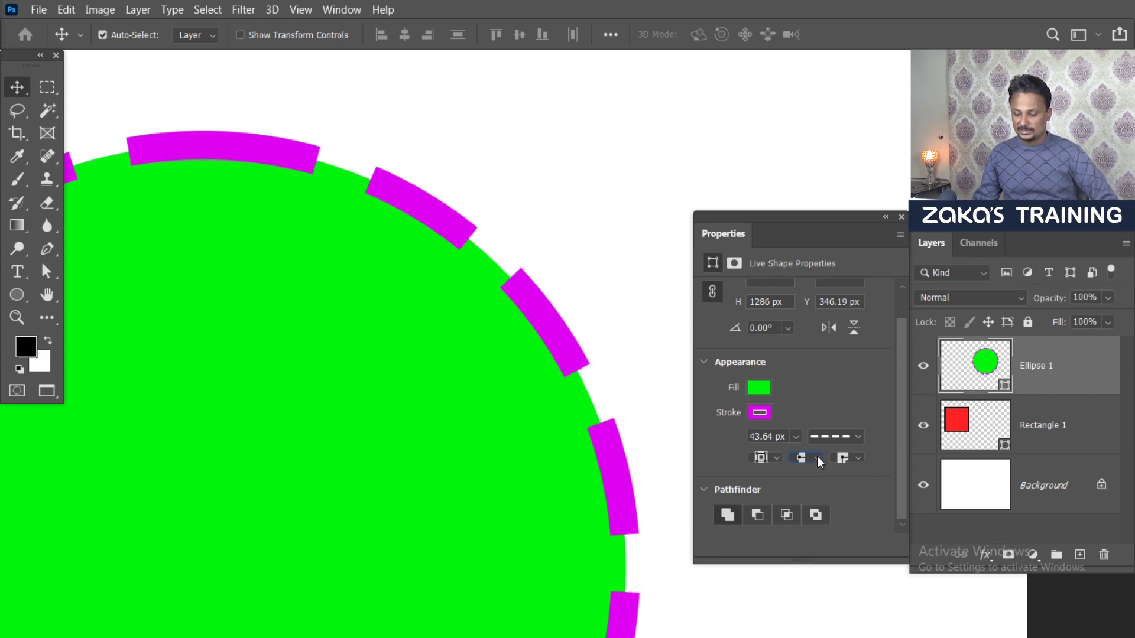
left_click(818, 458)
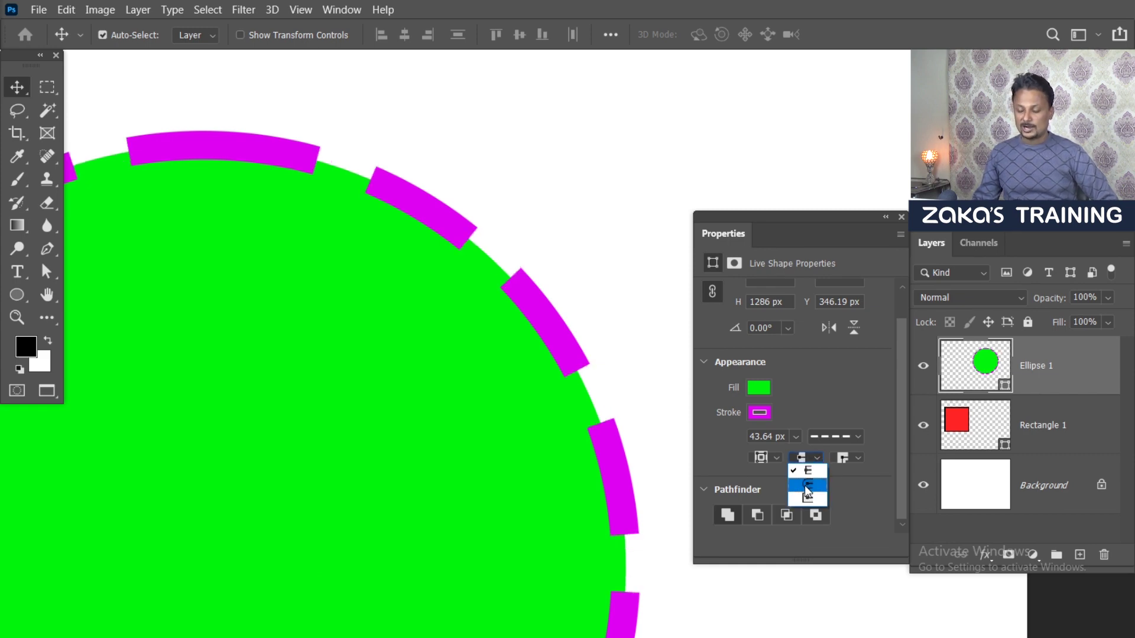
left_click(807, 485)
left_click(816, 458)
left_click(803, 499)
left_click(815, 459)
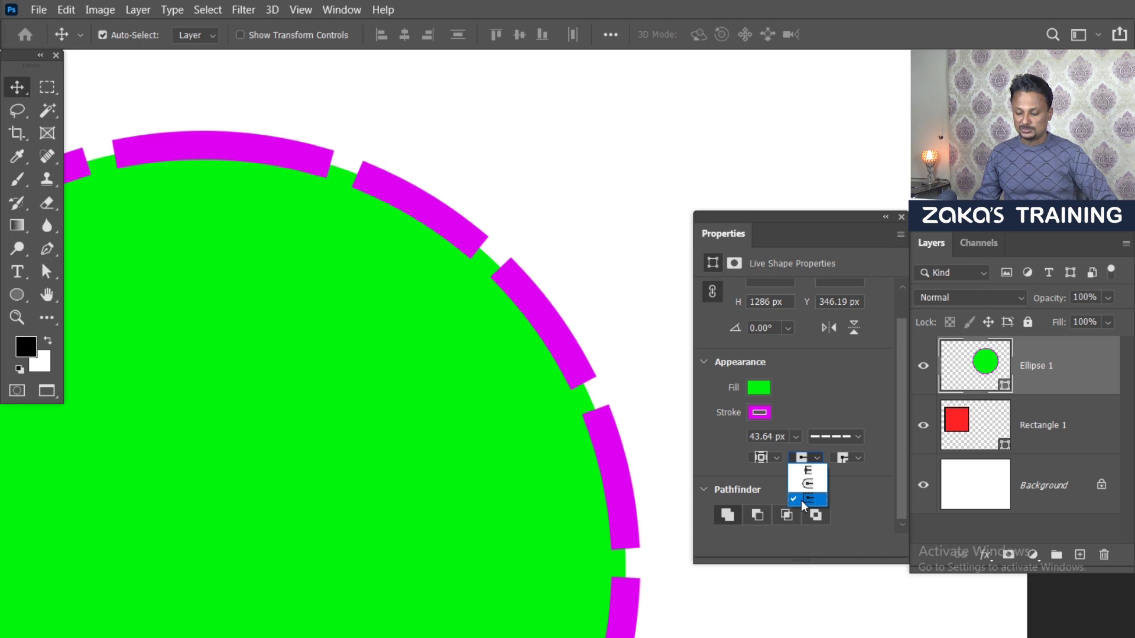
left_click(801, 500)
left_click(818, 459)
left_click(808, 485)
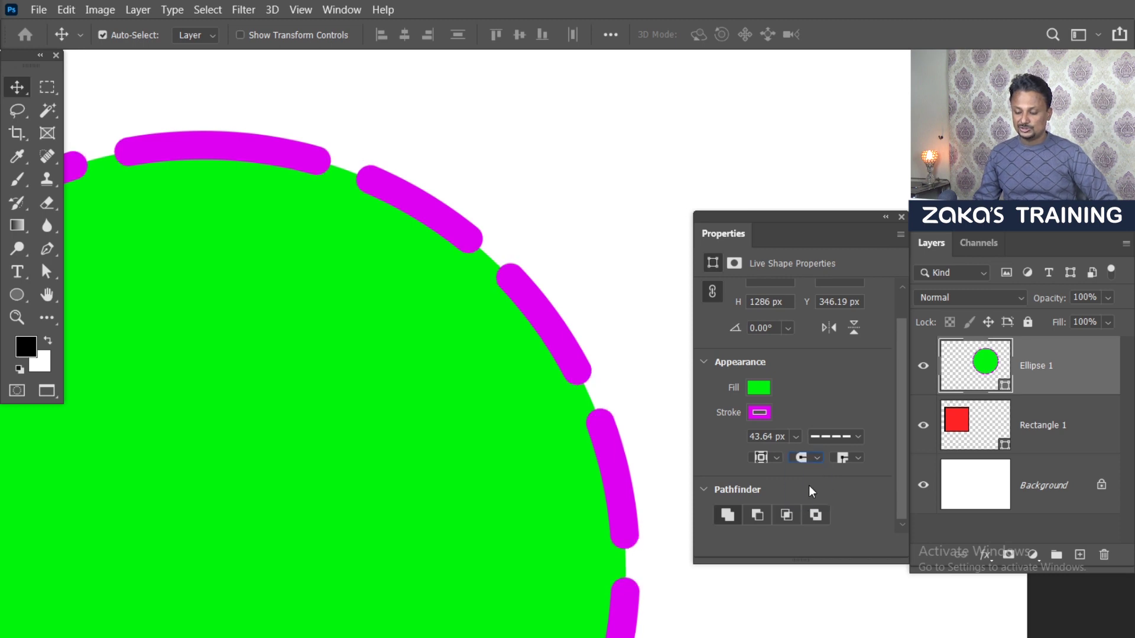
left_click(817, 460)
left_click(808, 471)
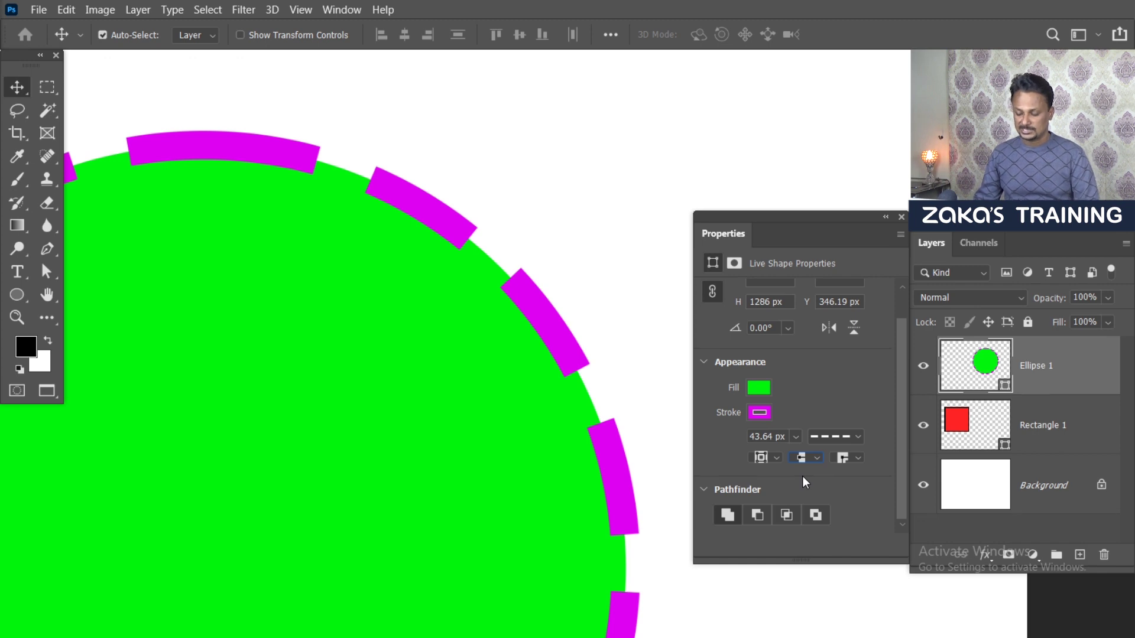
left_click(809, 460)
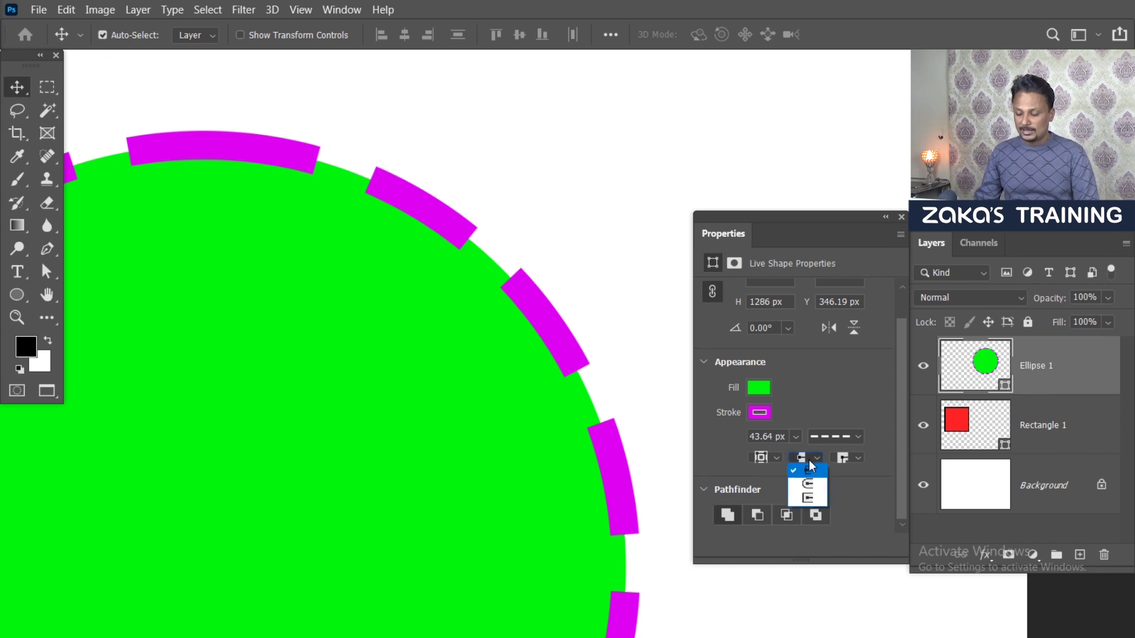
left_click(802, 499)
Switch the circle's outline briefly to solid, then back to dashed
left_click(856, 437)
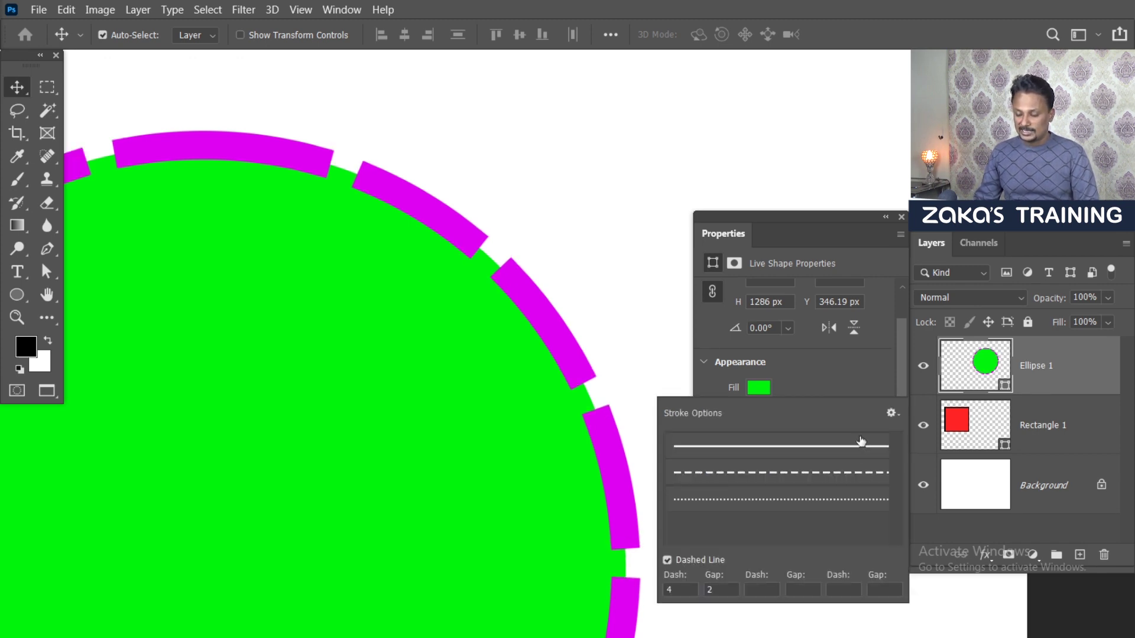
left_click(826, 447)
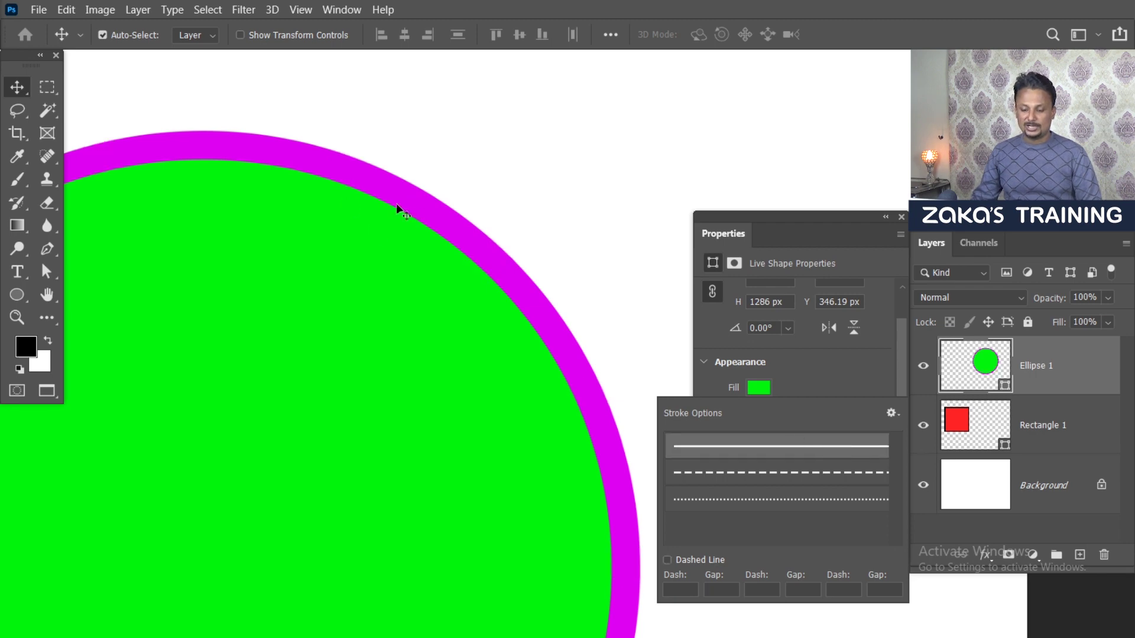
left_click(858, 375)
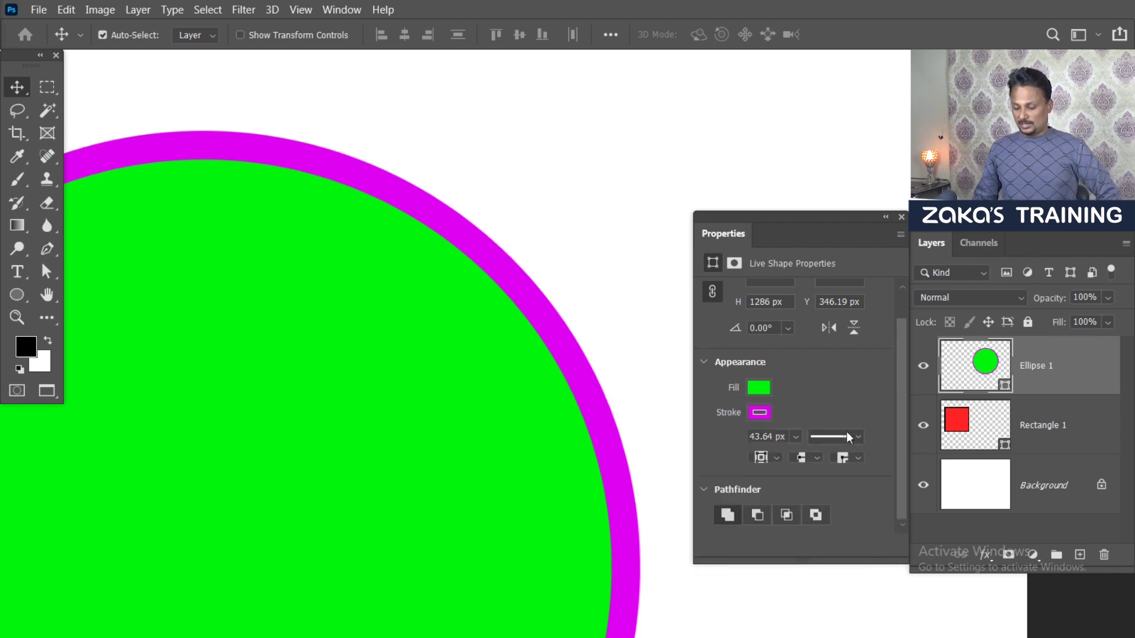
left_click(852, 435)
left_click(828, 472)
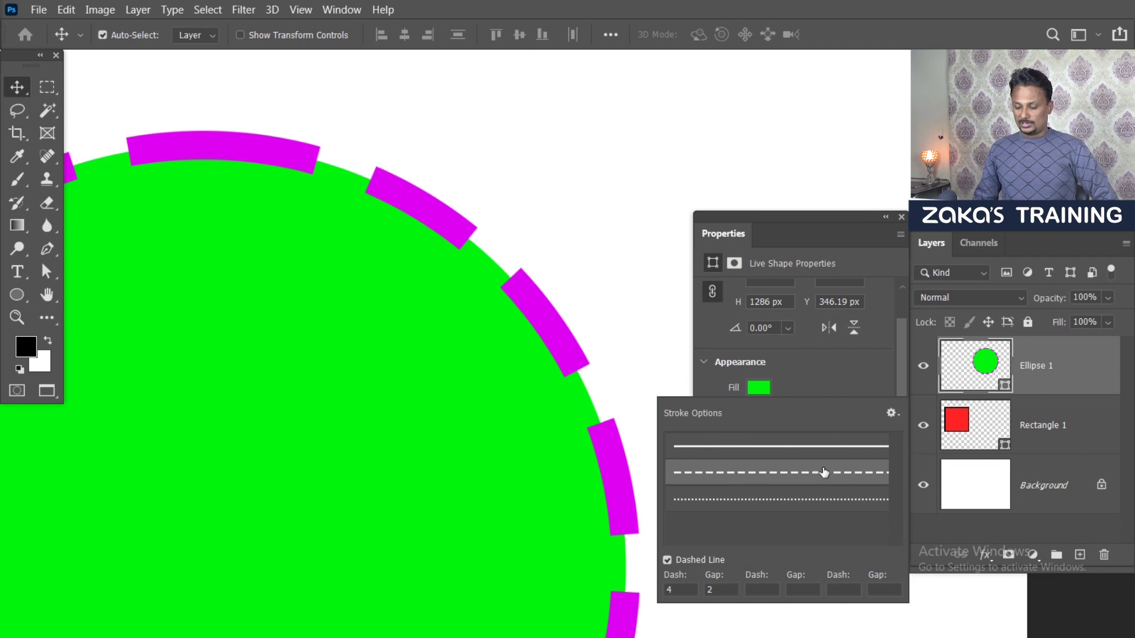
left_click(830, 396)
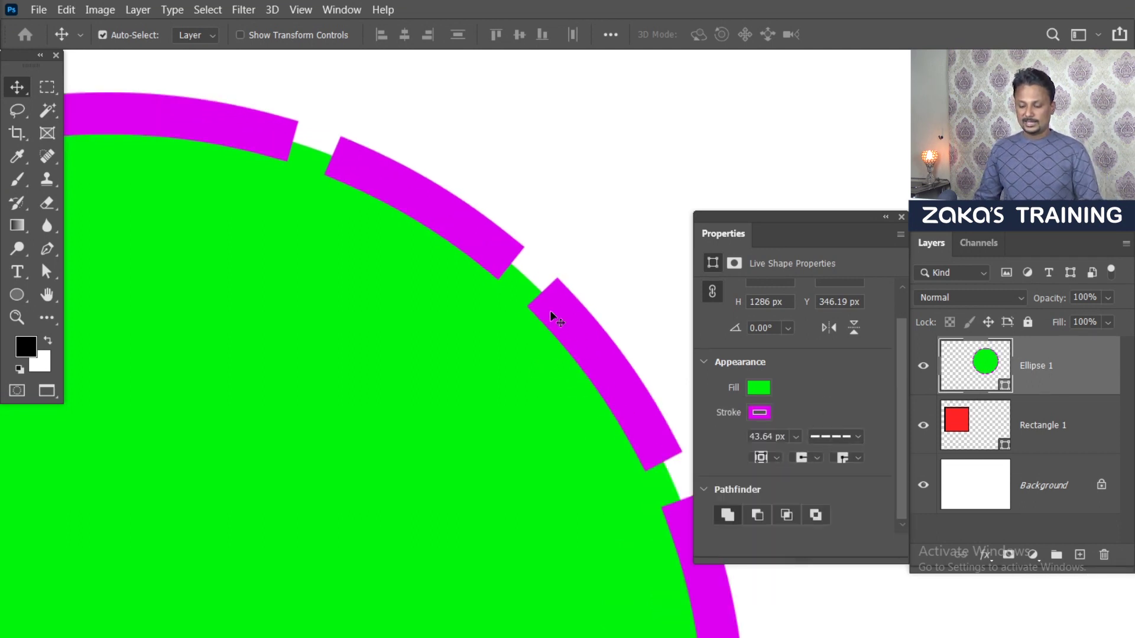
Test Inside and Outside alignments for the dashed outline, then pull it back inward
left_click(777, 459)
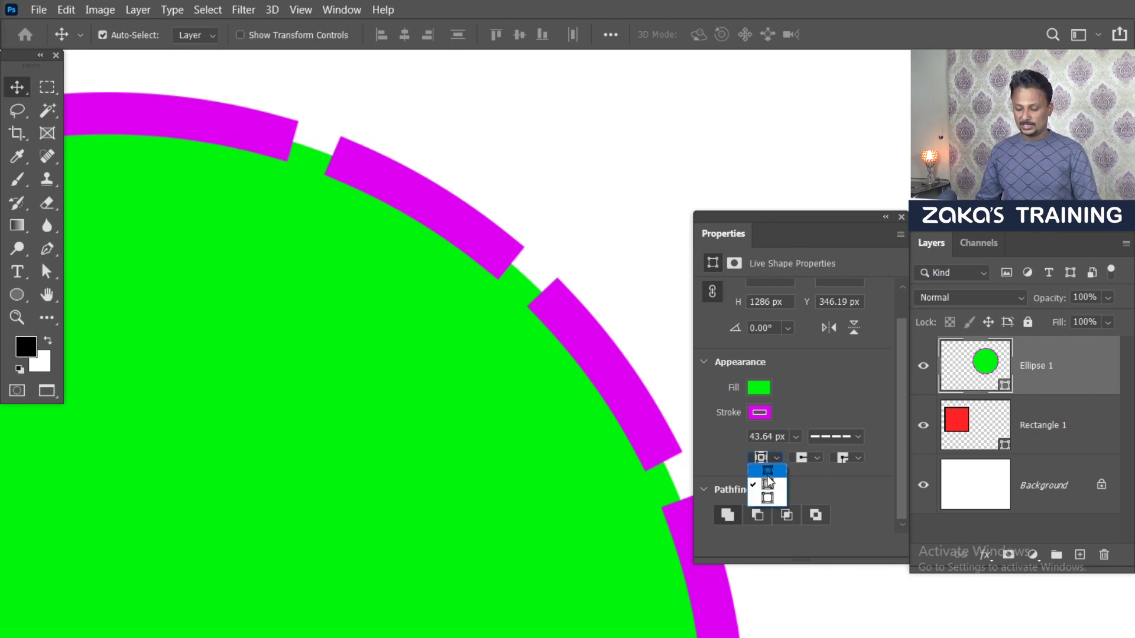
left_click(527, 365)
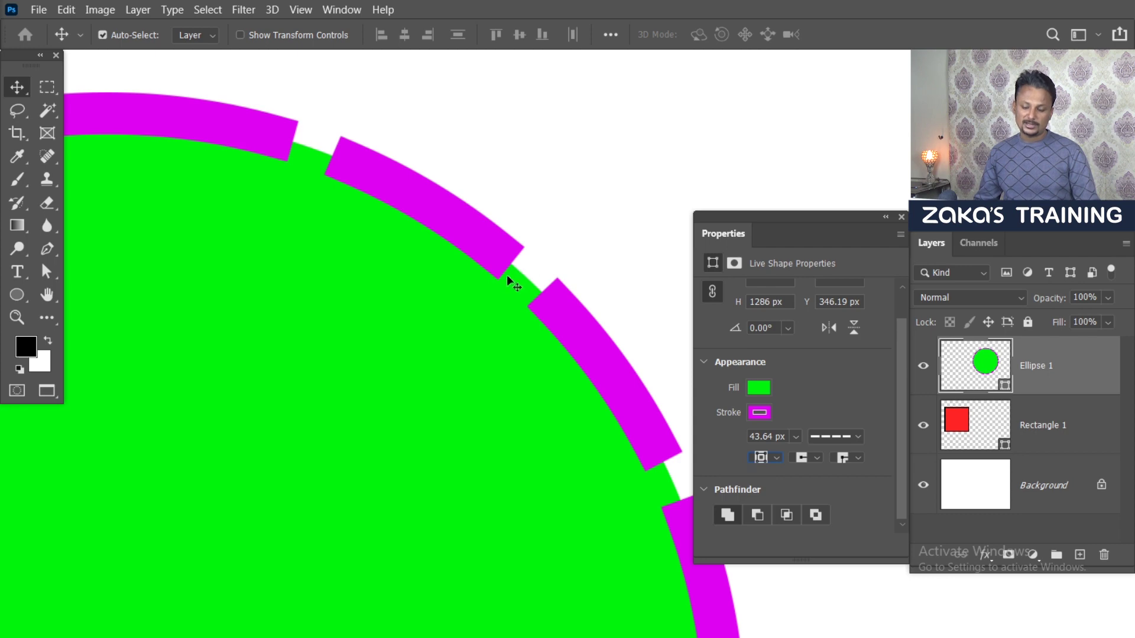
scroll(497, 286, "up", 1)
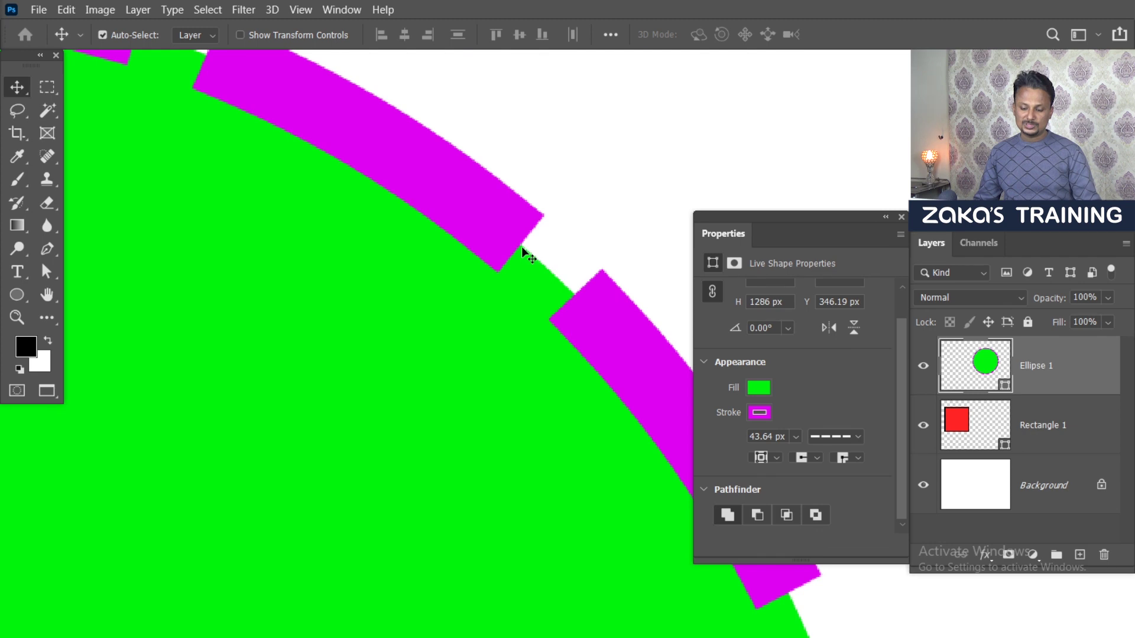
left_click_drag(497, 285, 463, 336)
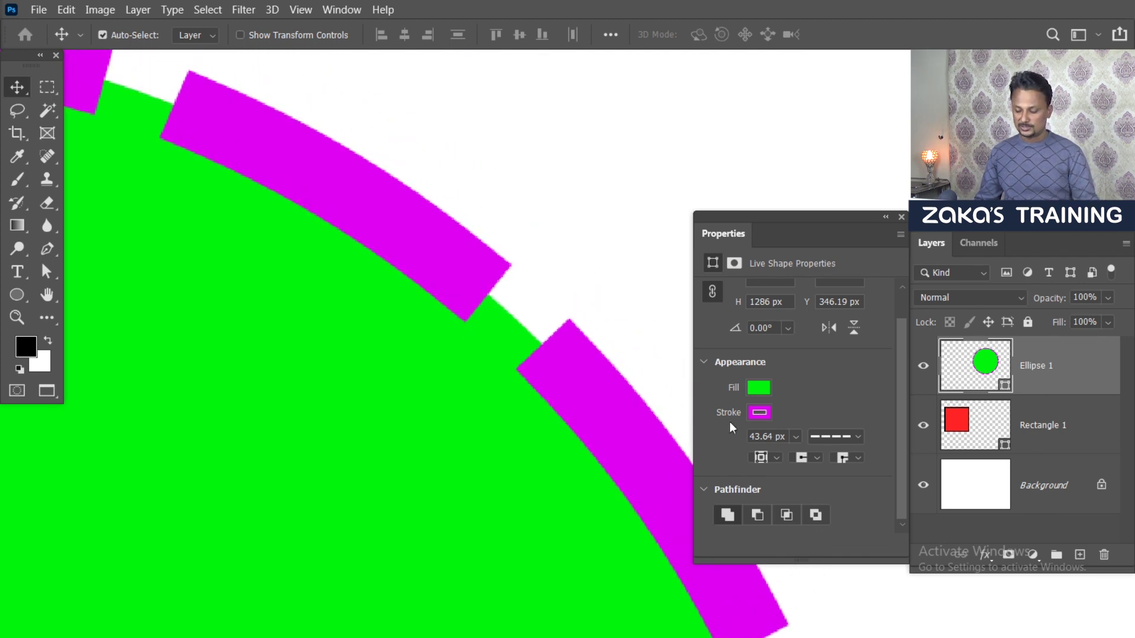
left_click(777, 459)
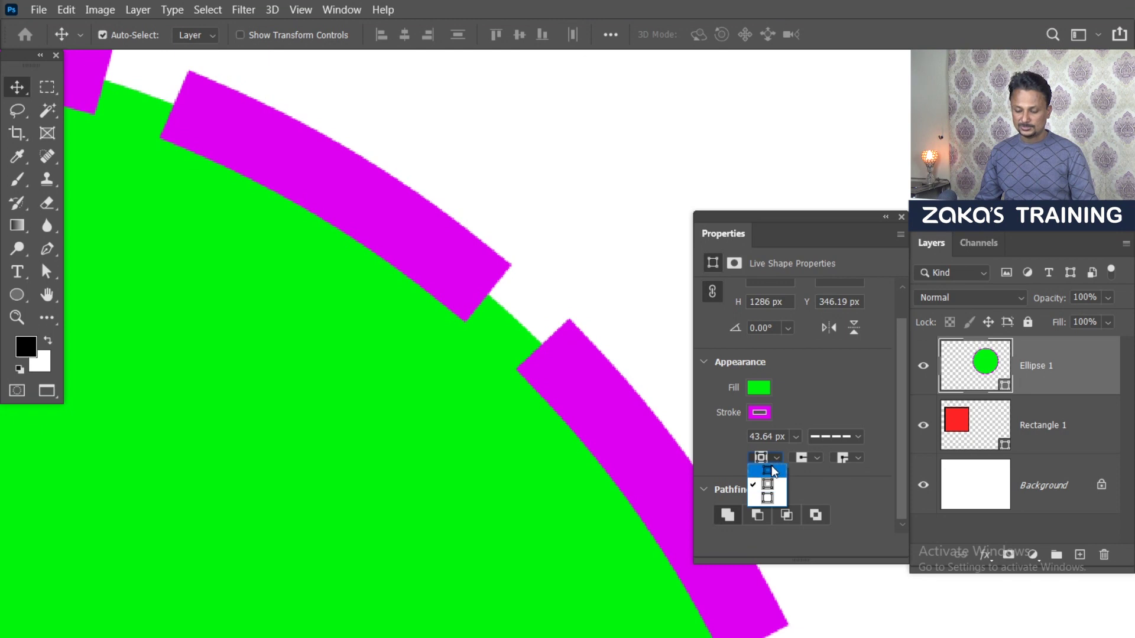
left_click(771, 466)
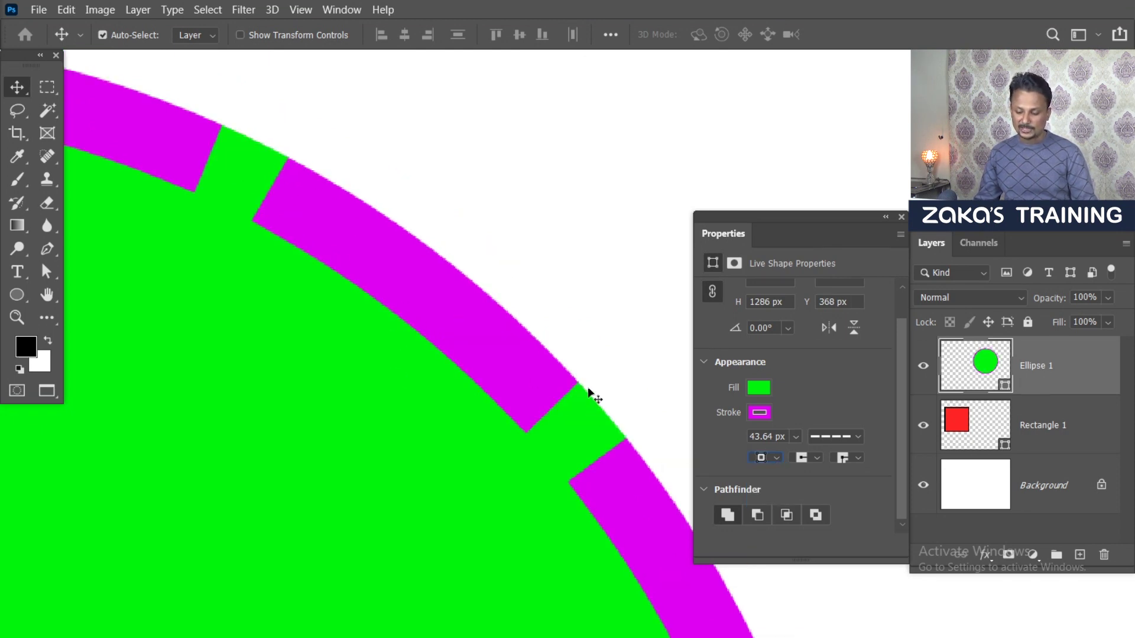
left_click(774, 455)
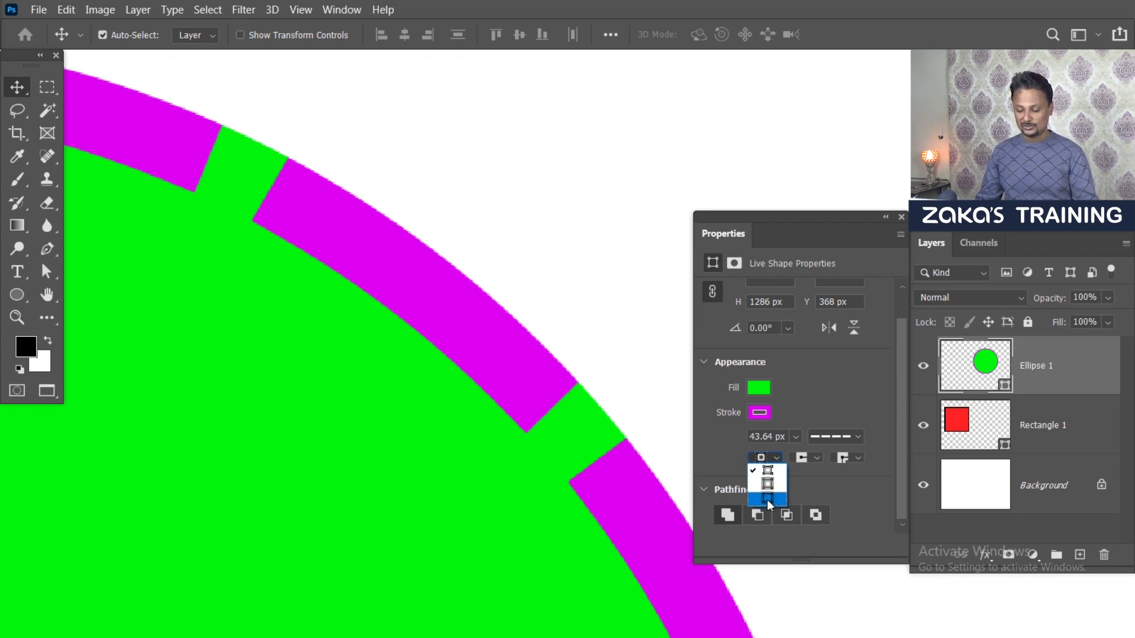
left_click(767, 499)
left_click(768, 457)
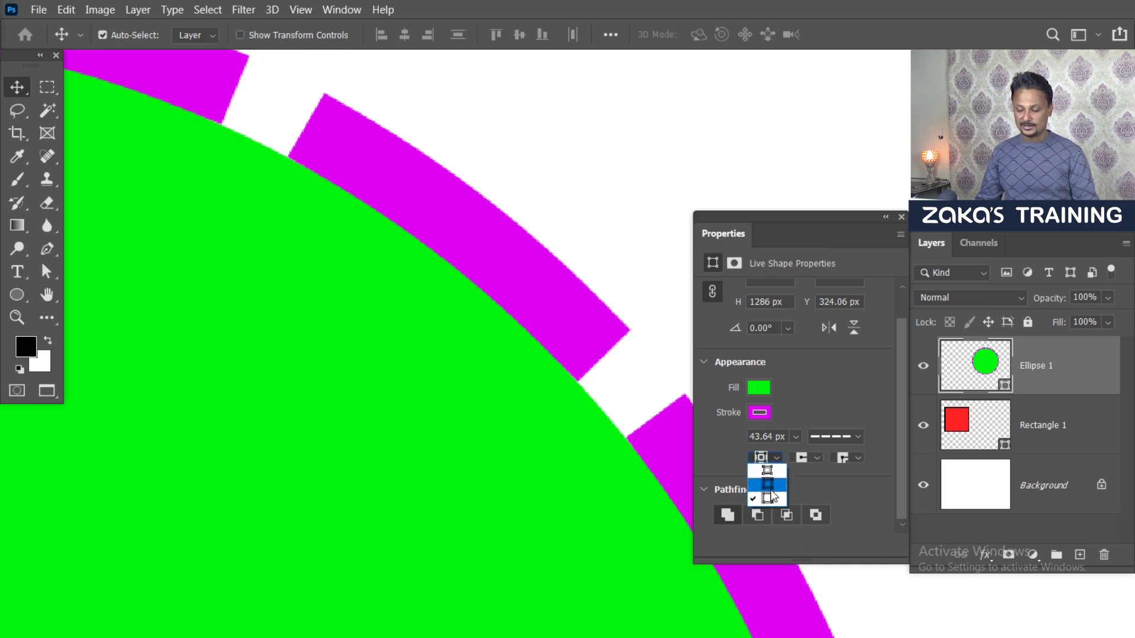
left_click(770, 484)
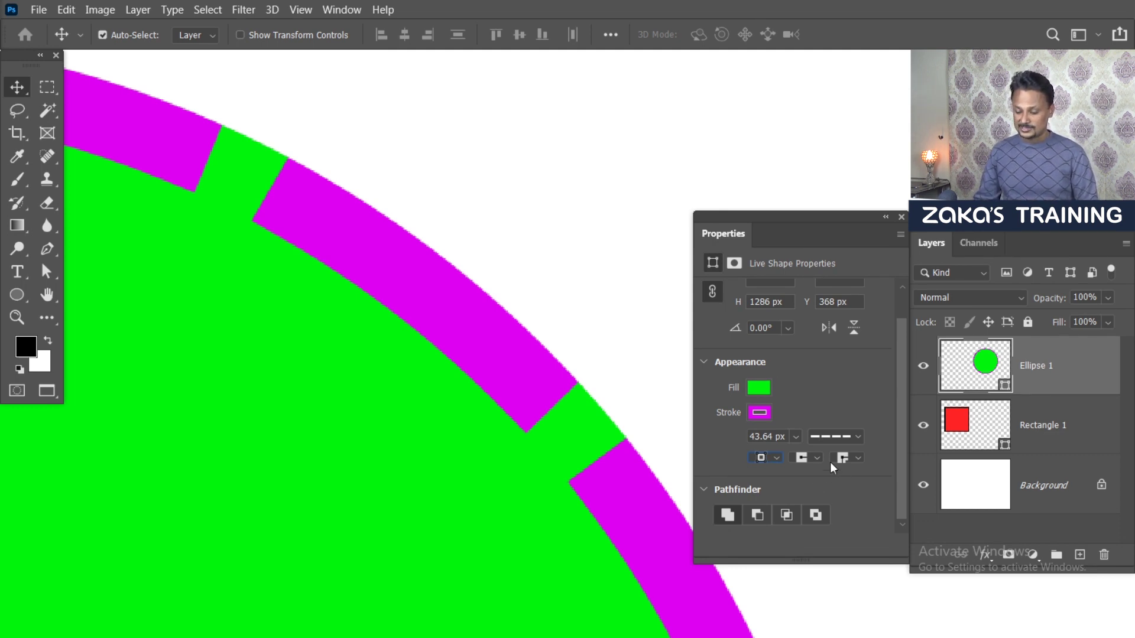
Check the corner style options, then pan over and select the red rectangle
left_click(857, 461)
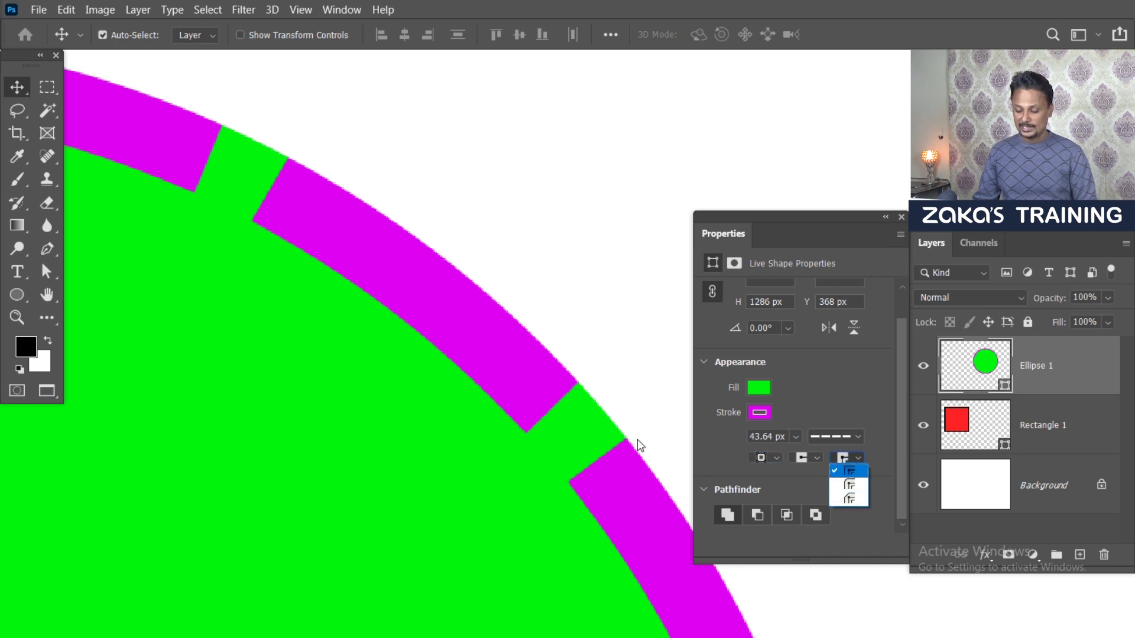
left_click(537, 449)
scroll(533, 446, "down", 2)
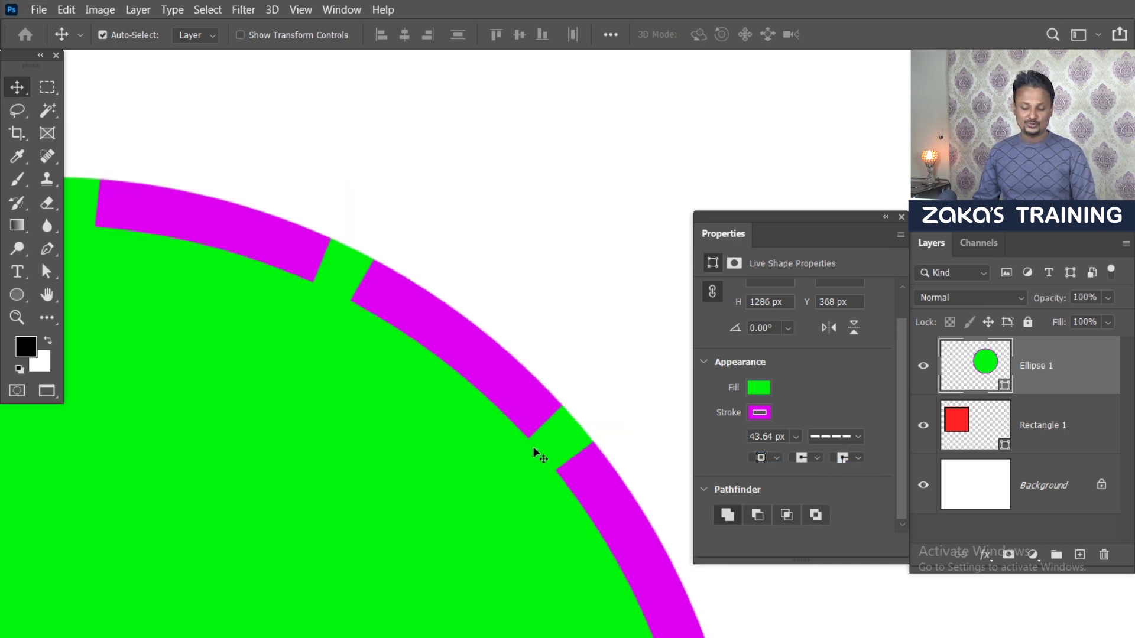
scroll(533, 445, "down", 1)
left_click_drag(301, 403, 549, 398)
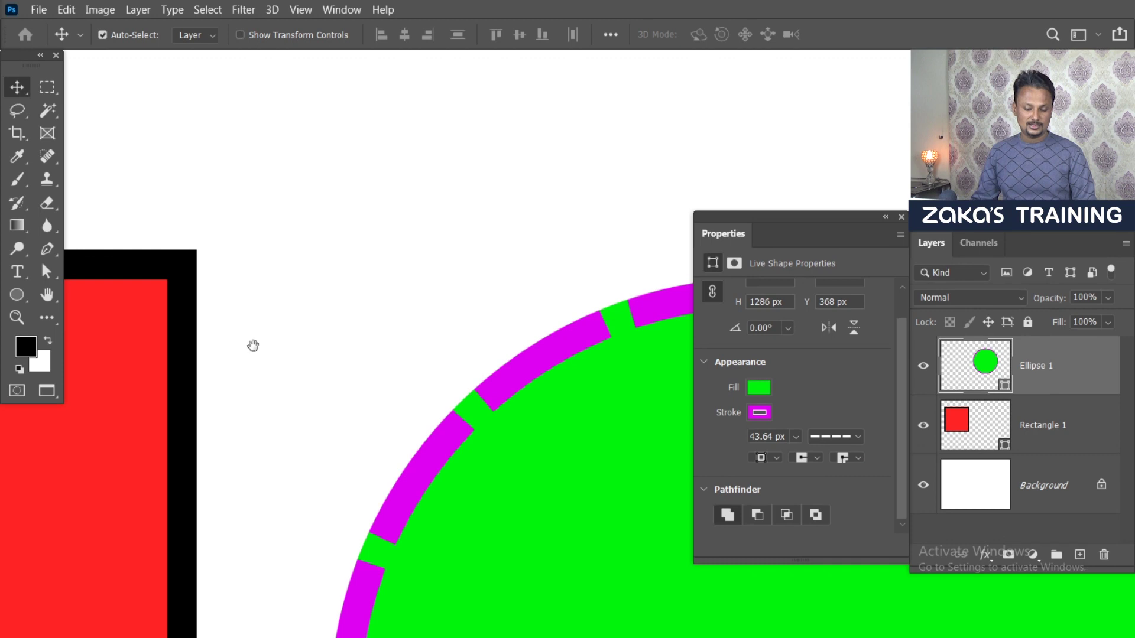
left_click_drag(241, 338, 631, 339)
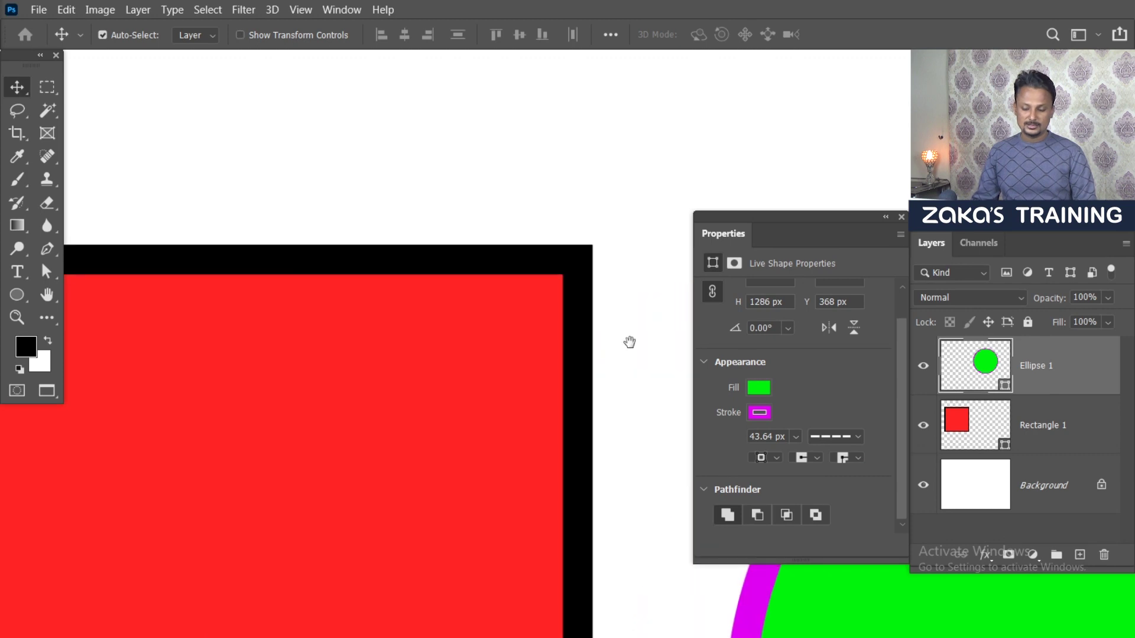
left_click(581, 246)
Try the rectangle's stroke corner types in Properties, leaving them unchanged
scroll(578, 240, "up", 1)
scroll(577, 239, "up", 1)
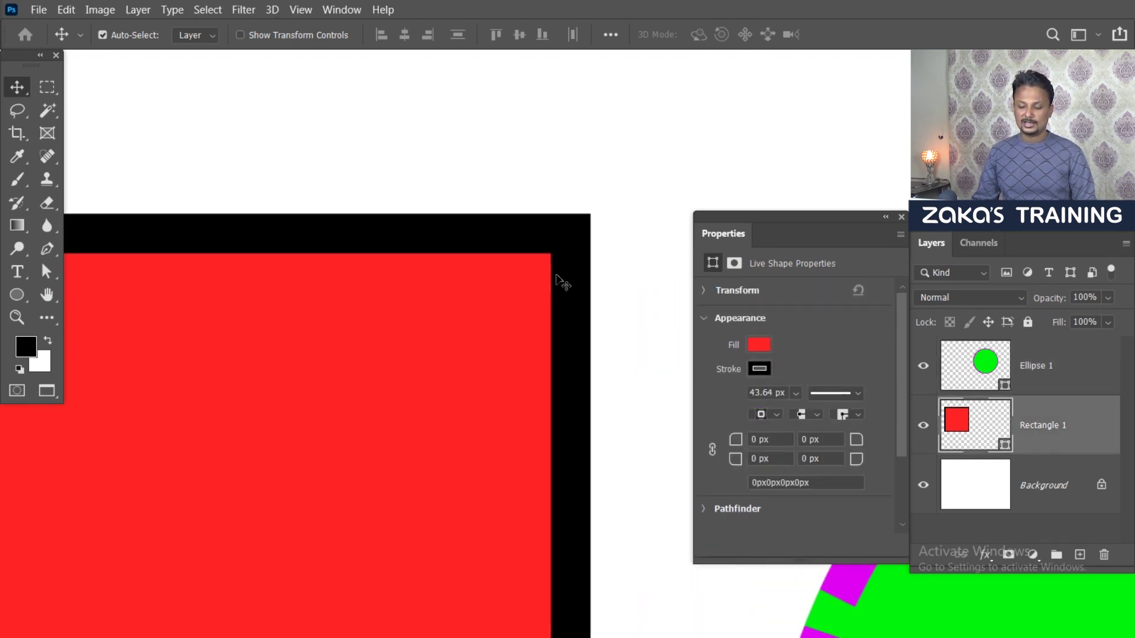
scroll(581, 247, "up", 2)
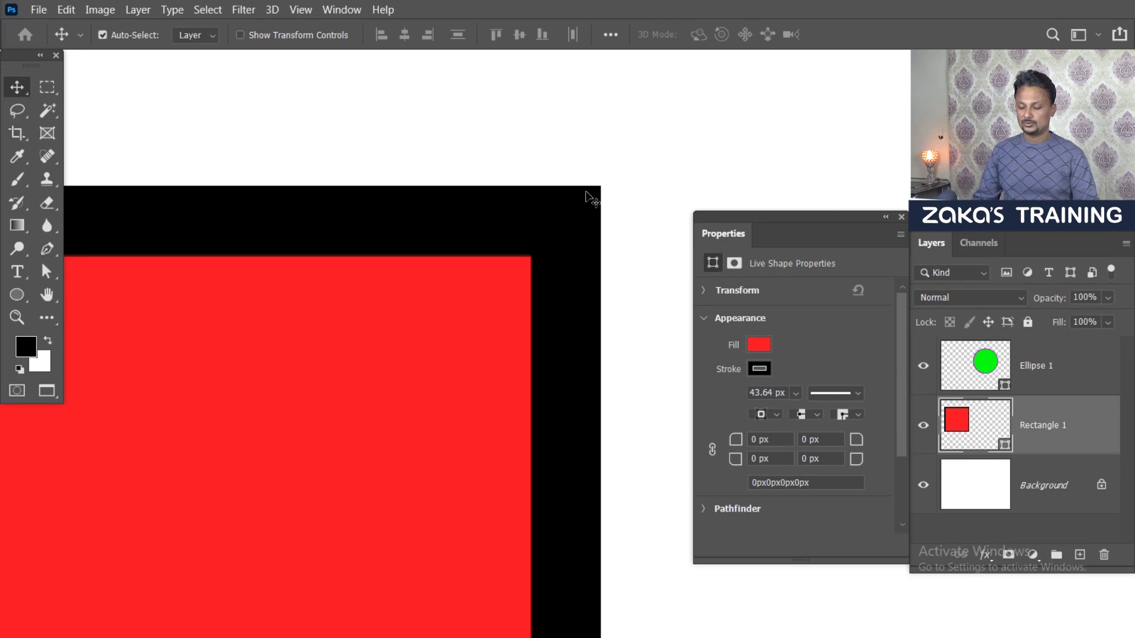
left_click(858, 415)
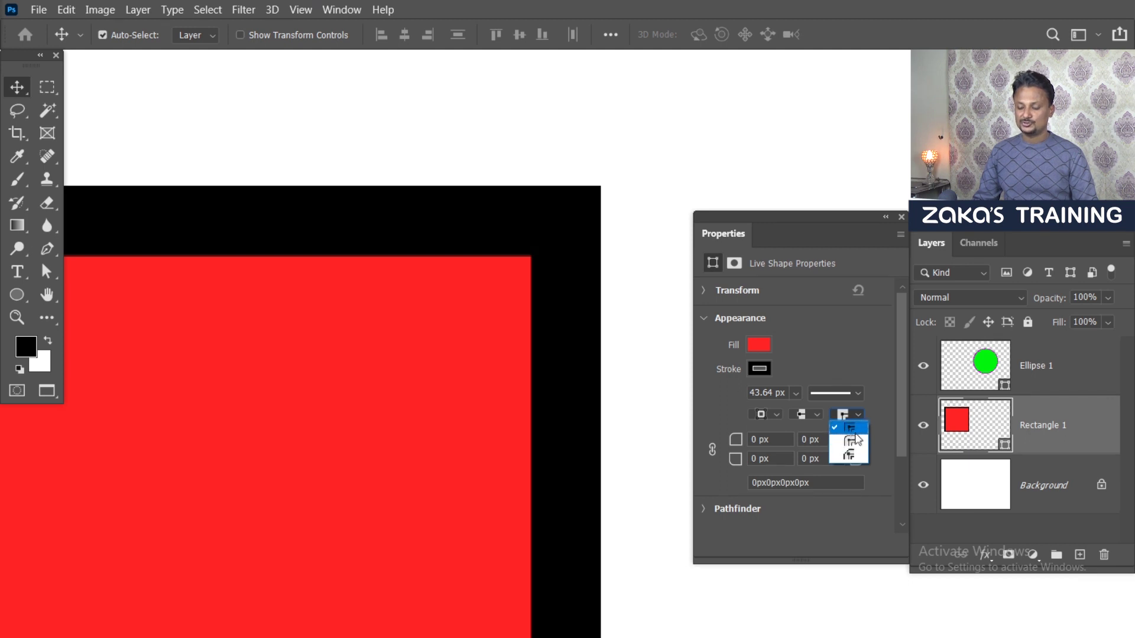
left_click(851, 440)
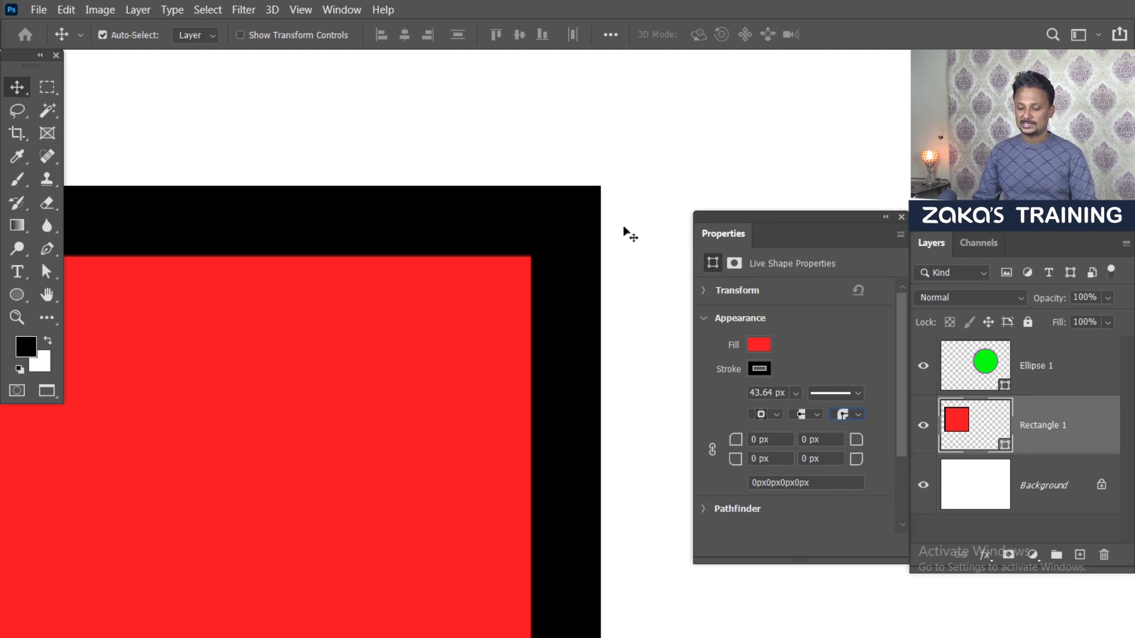
left_click(857, 416)
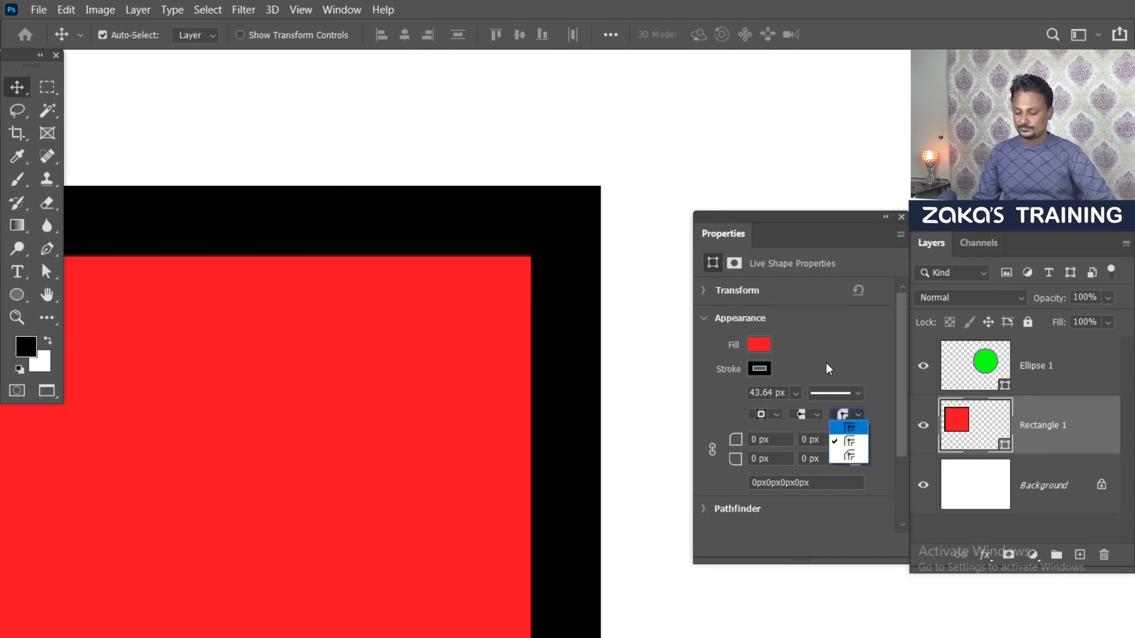
left_click(825, 362)
Align the rectangle's black stroke Outside its edge
left_click(776, 415)
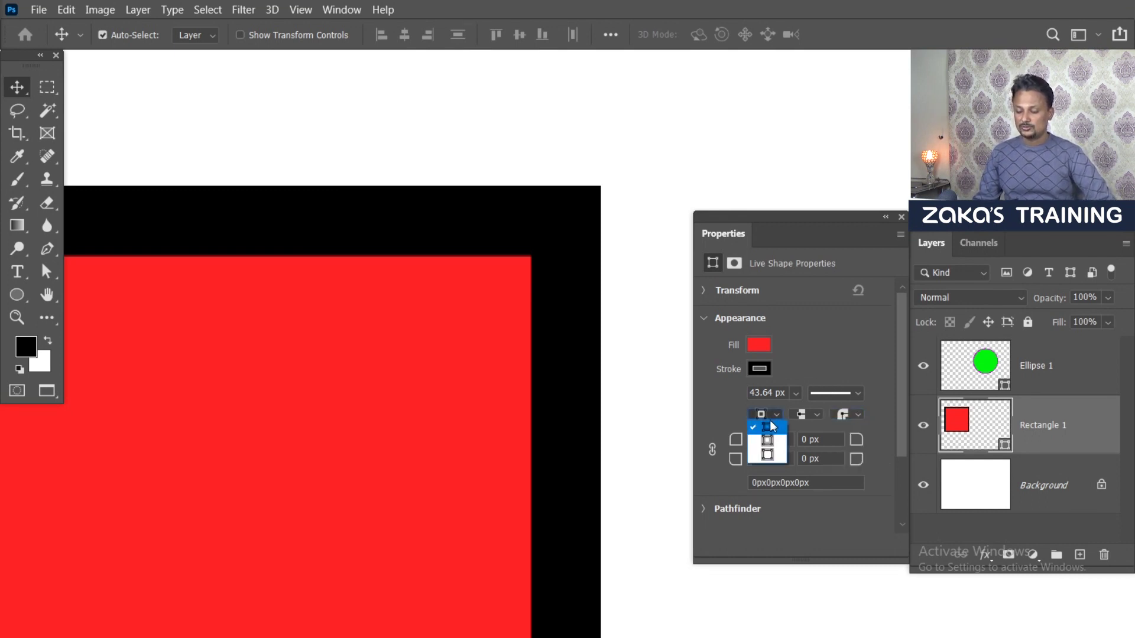
left_click(768, 456)
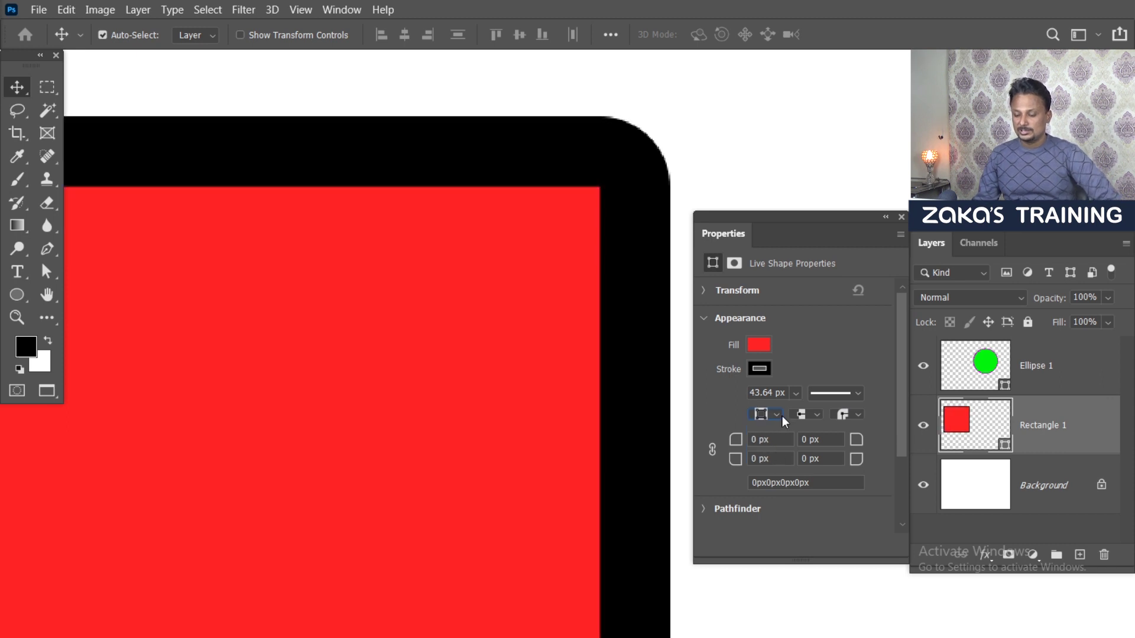
left_click(782, 416)
left_click(773, 456)
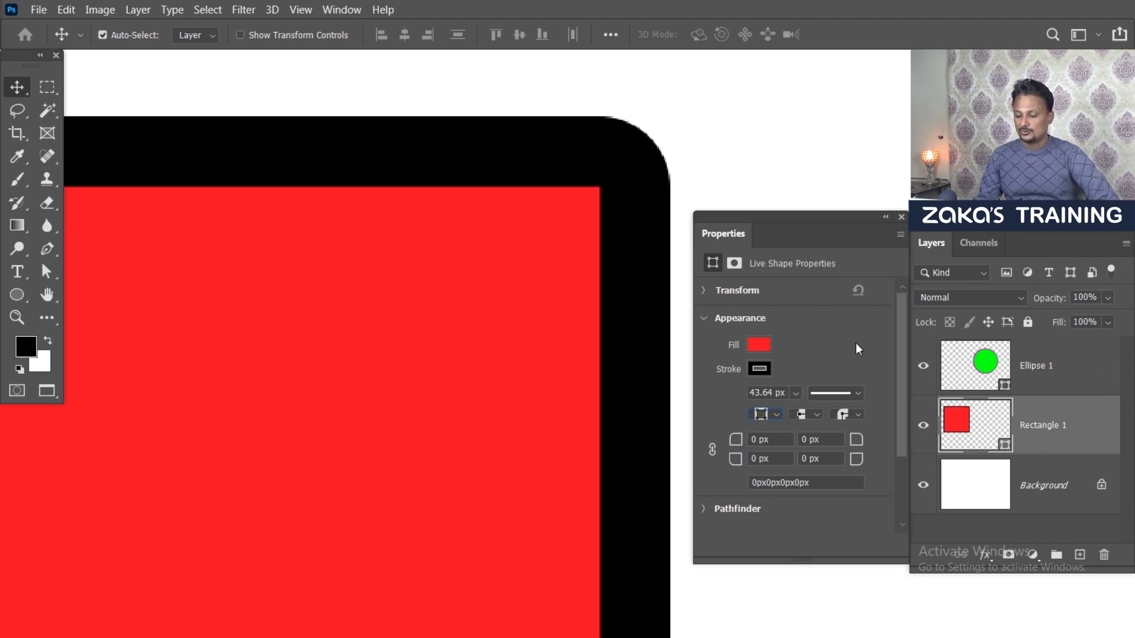
Set the stroke corner type to Bevel after briefly trying Round
left_click(856, 414)
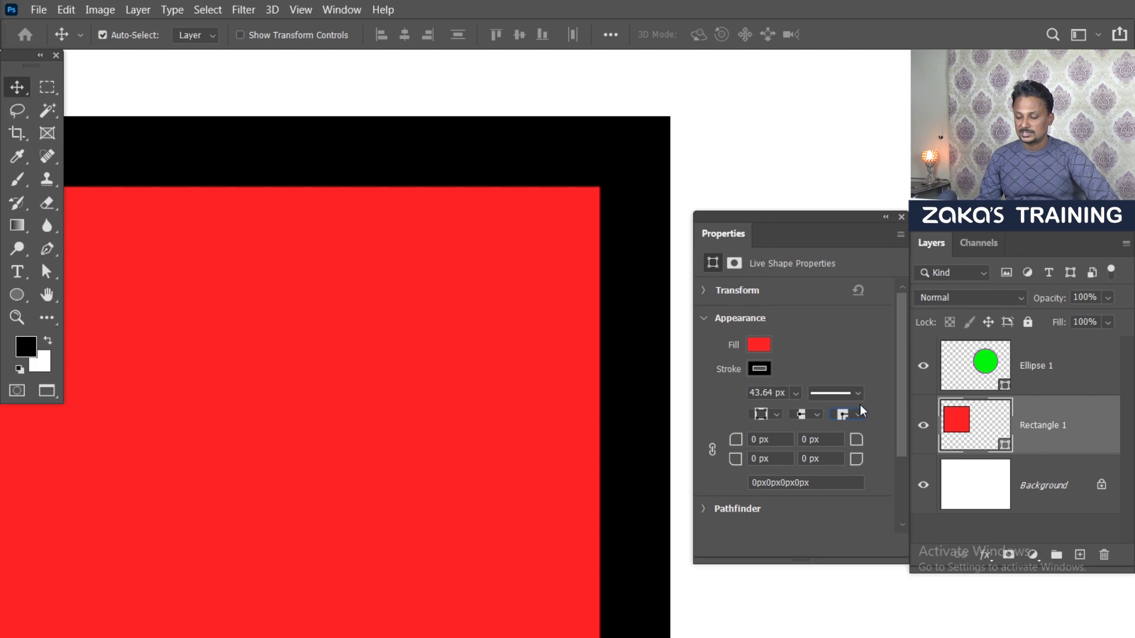
left_click(857, 414)
left_click(849, 443)
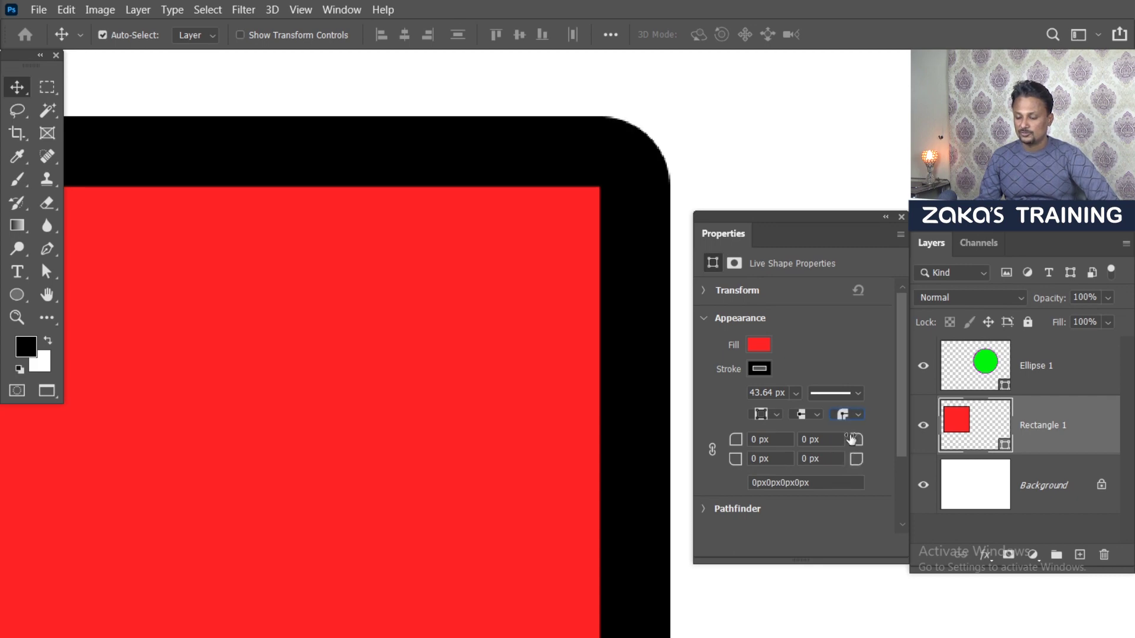
left_click(857, 416)
left_click(852, 459)
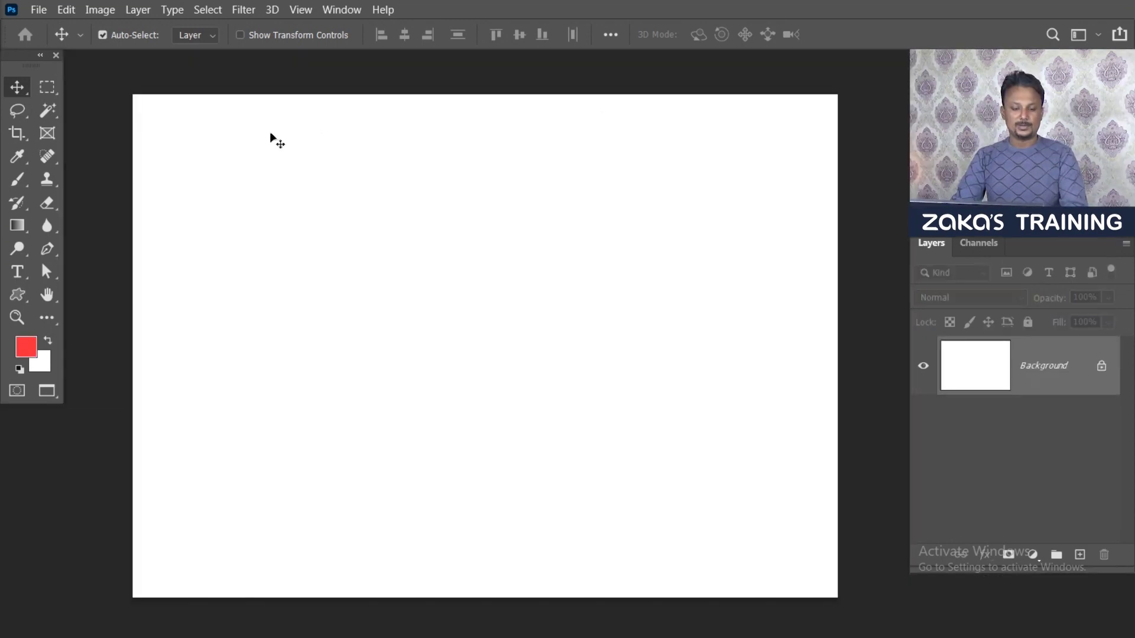
Draw a large triangle on the blank canvas with the Triangle tool
left_click(17, 294)
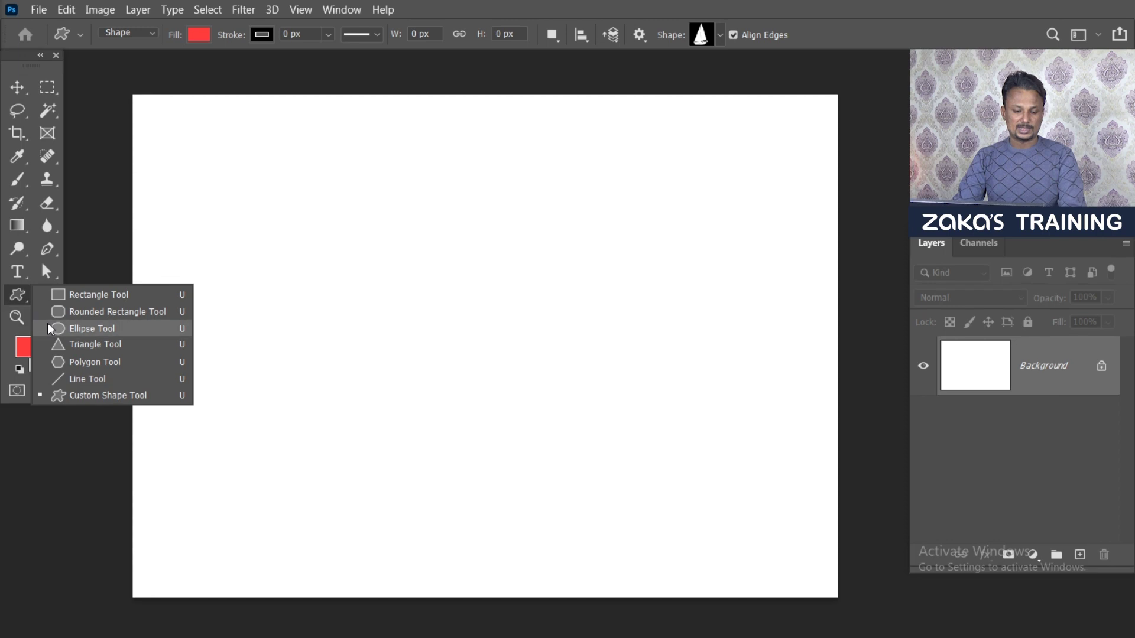
left_click(78, 343)
mouse_move(219, 216)
left_mouse_down()
mouse_move(235, 245)
mouse_move(544, 487)
left_mouse_up()
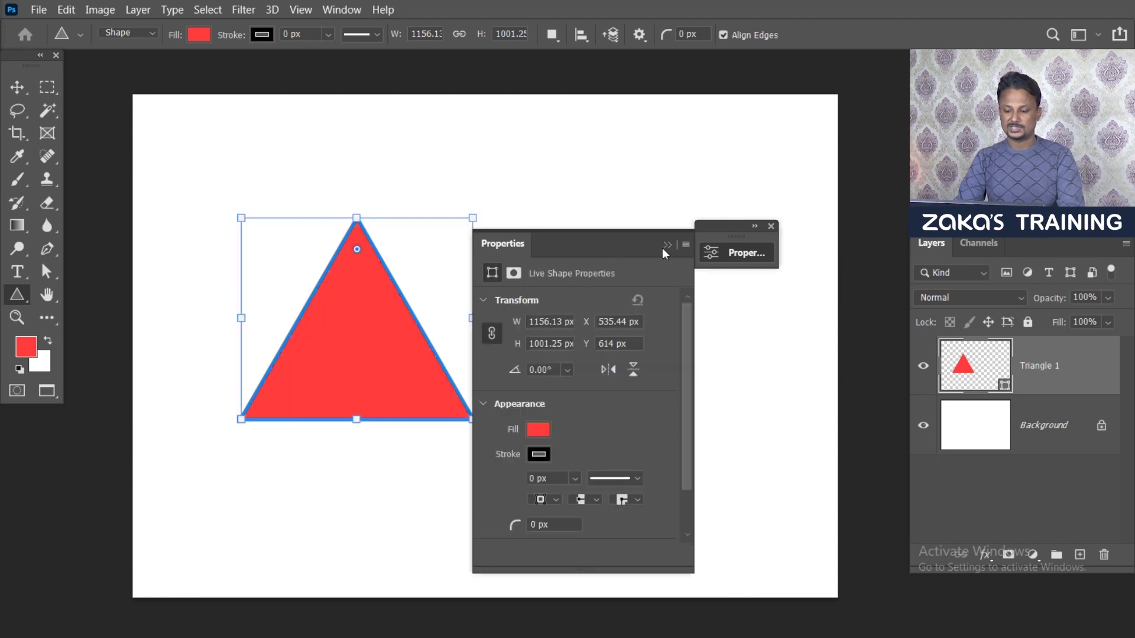
left_click_drag(616, 260, 801, 236)
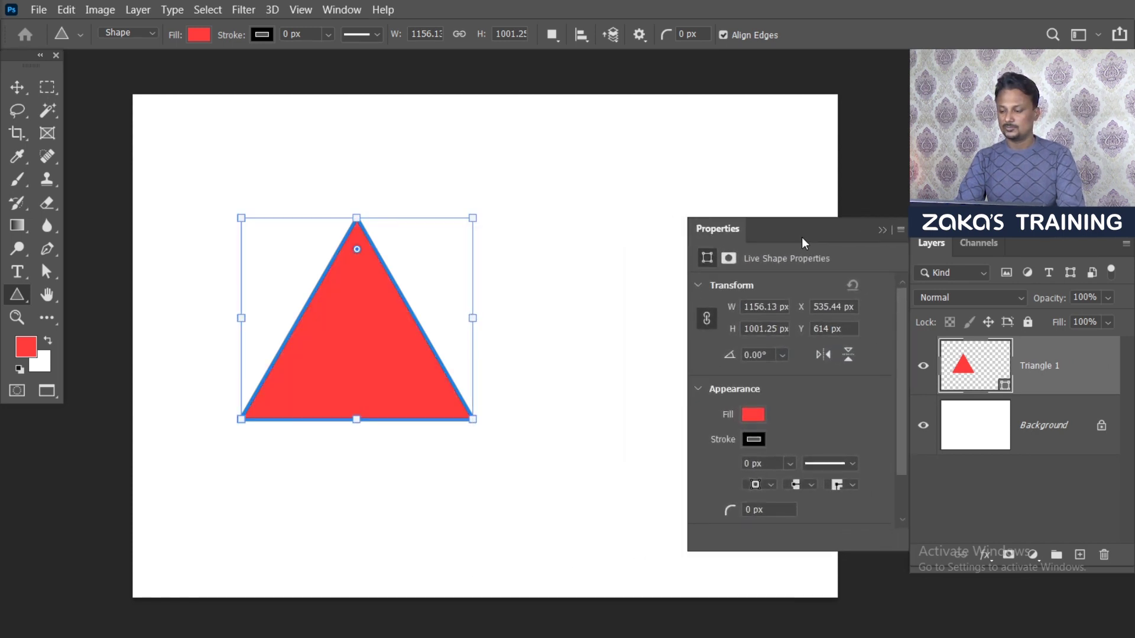
Change the triangle's fill colour to light blue
left_click(752, 416)
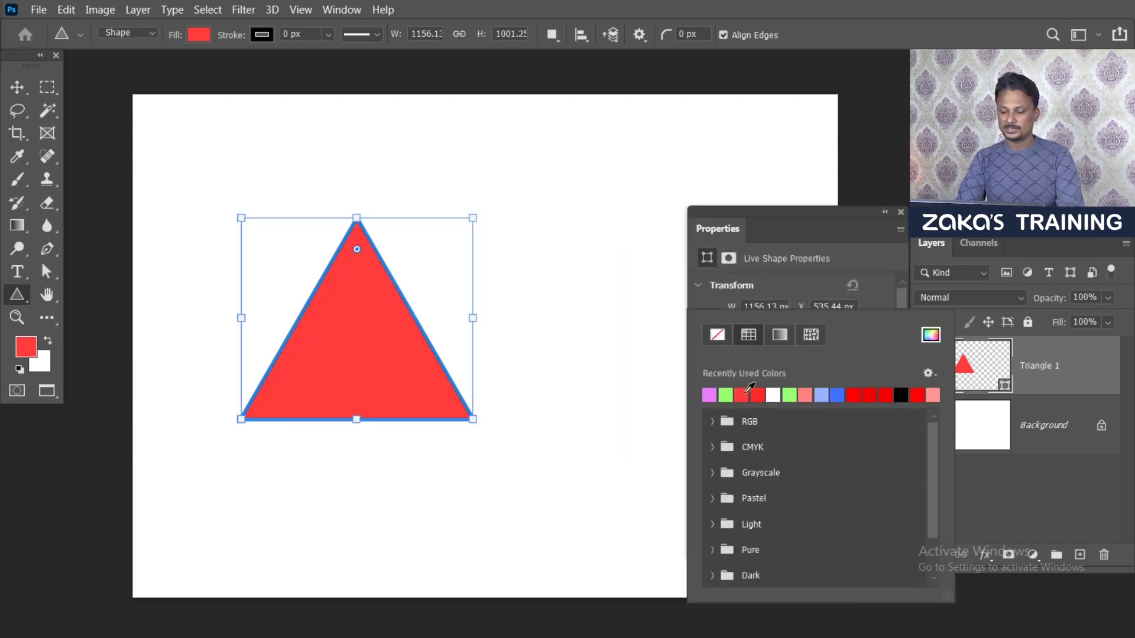
left_click(731, 394)
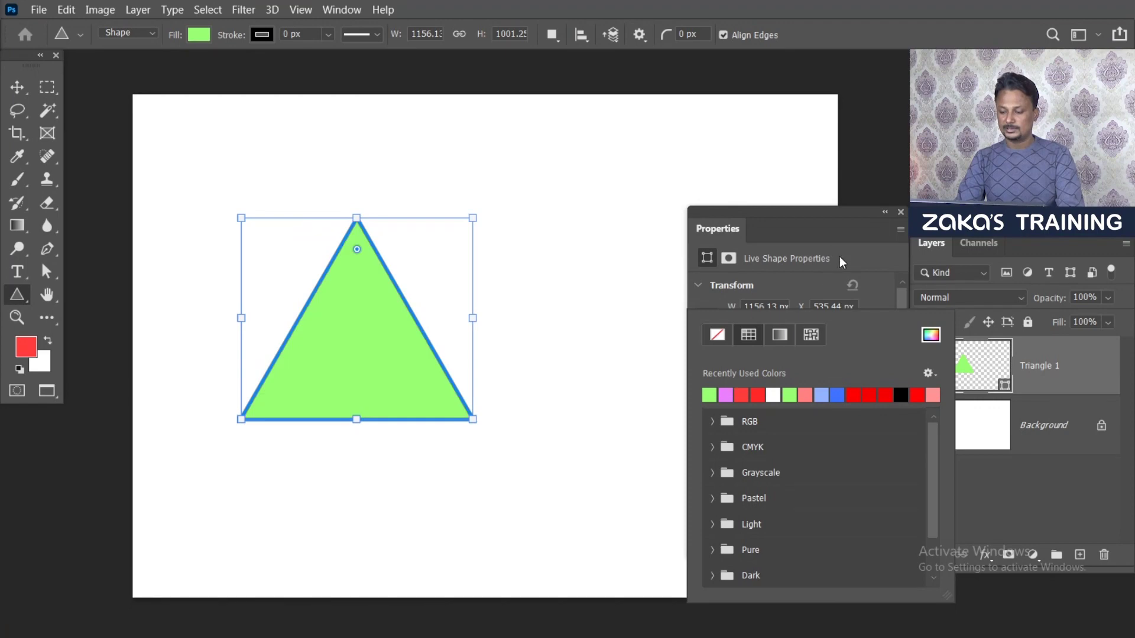
left_click(826, 392)
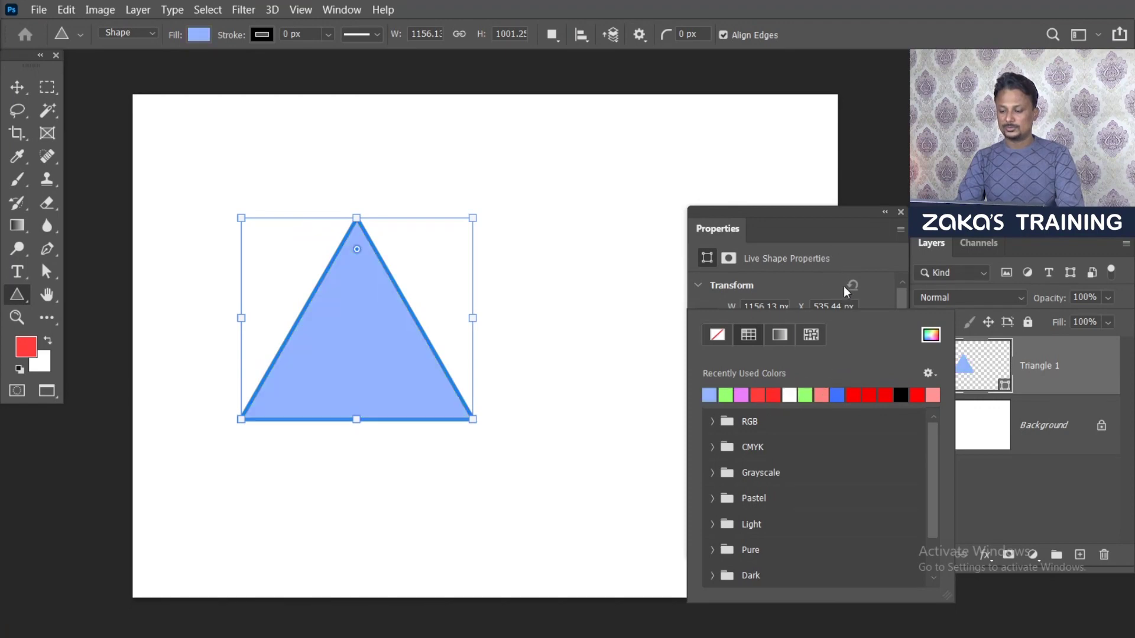
left_click(851, 263)
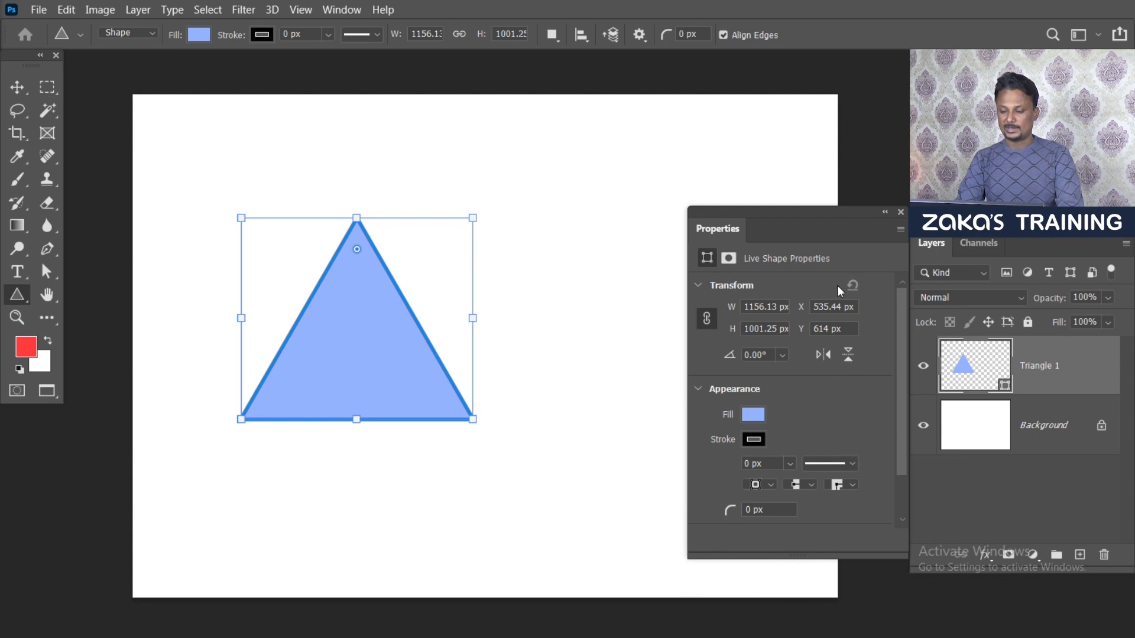
Round the triangle's corners to 25 px and preview the result
left_click_drag(904, 438, 905, 475)
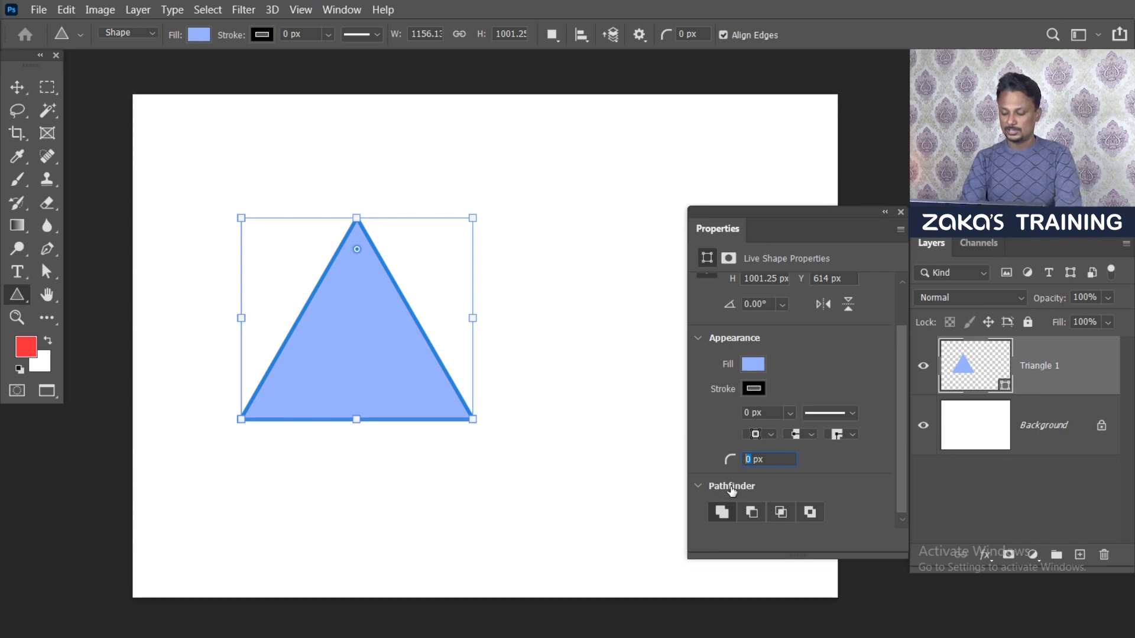
type("25")
key("Return")
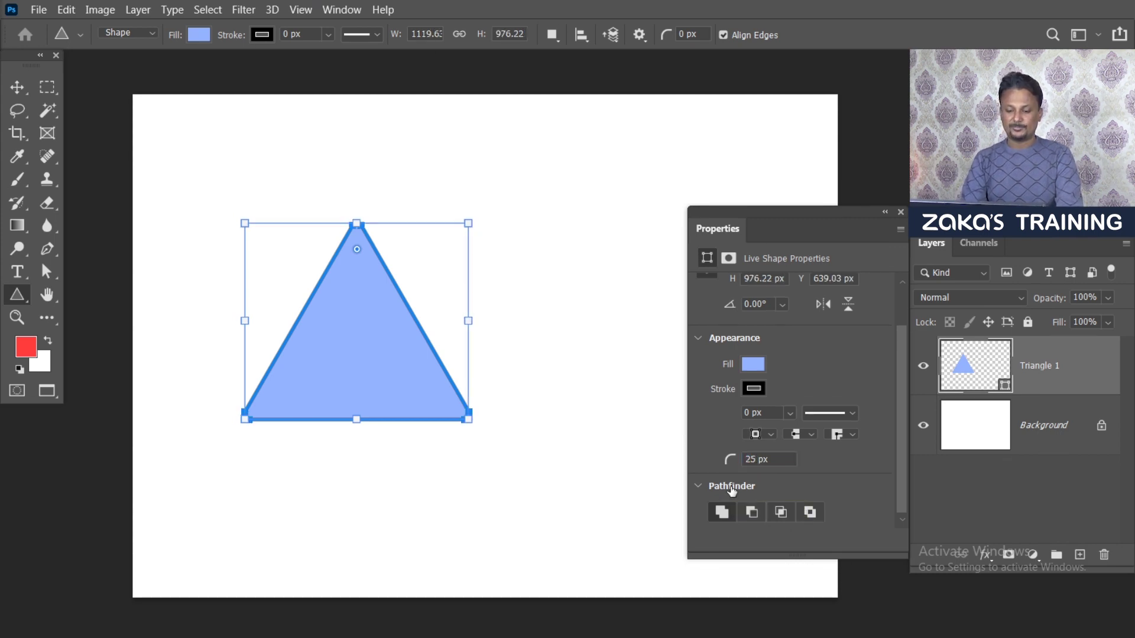
left_click(9, 83)
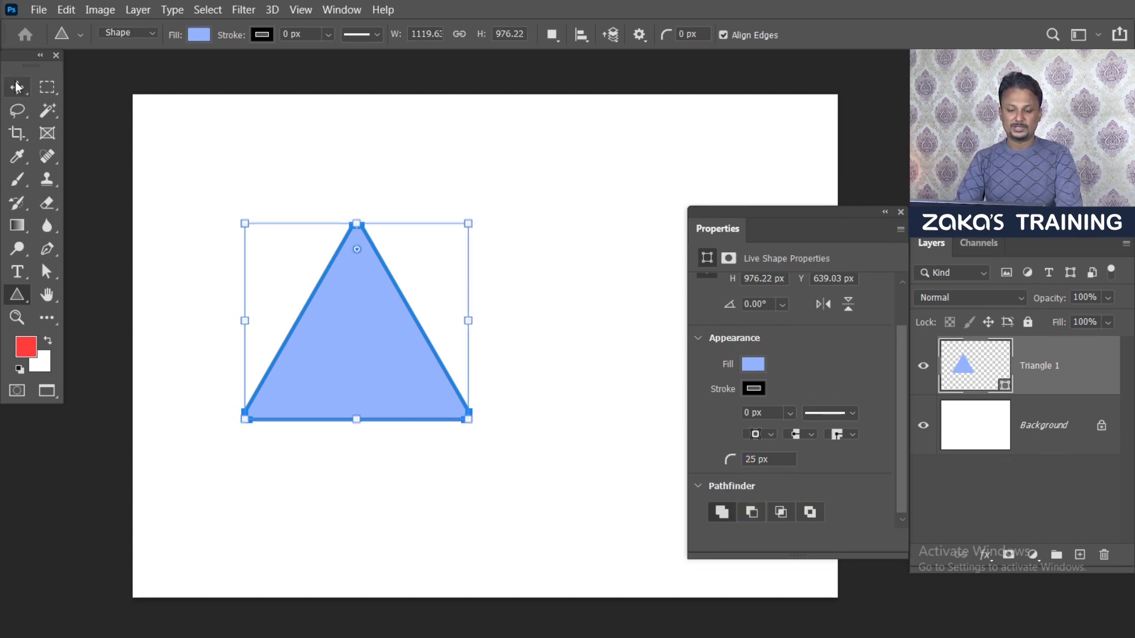
left_click(405, 236)
scroll(361, 242, "up", 1)
scroll(361, 247, "up", 1)
scroll(362, 242, "up", 1)
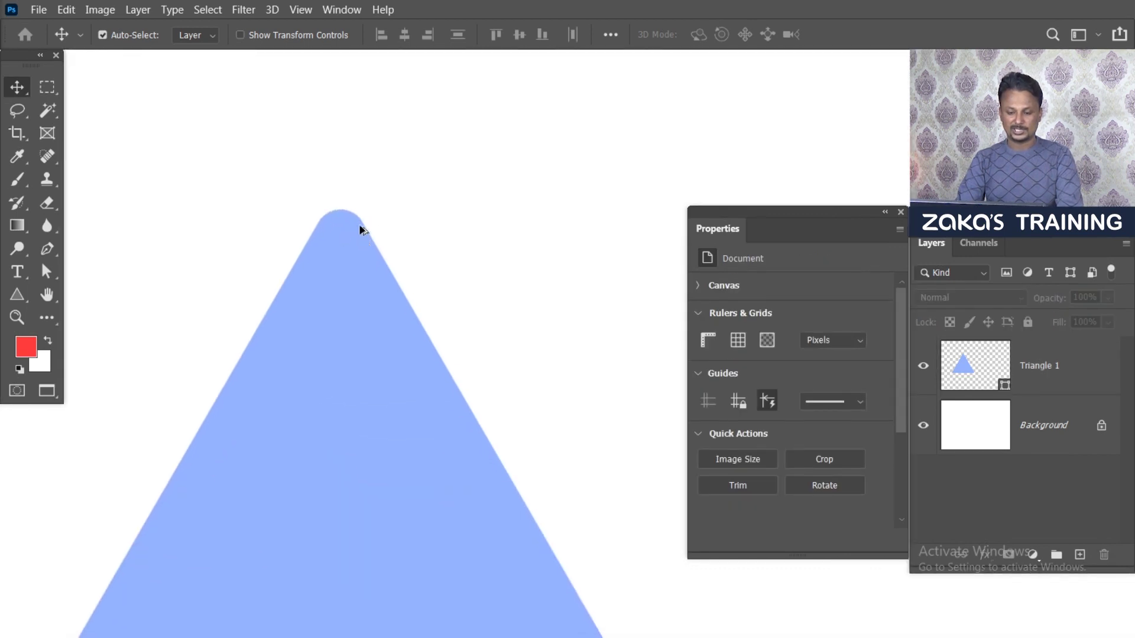
scroll(335, 242, "down", 1)
scroll(339, 251, "down", 1)
scroll(343, 272, "down", 1)
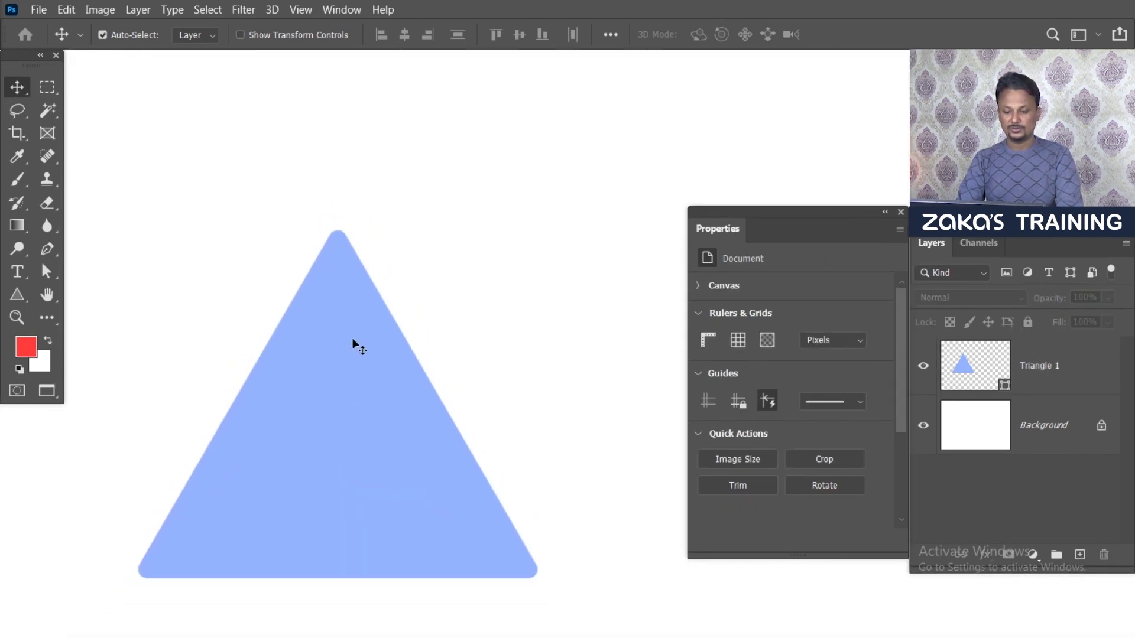
left_click_drag(354, 345, 364, 291)
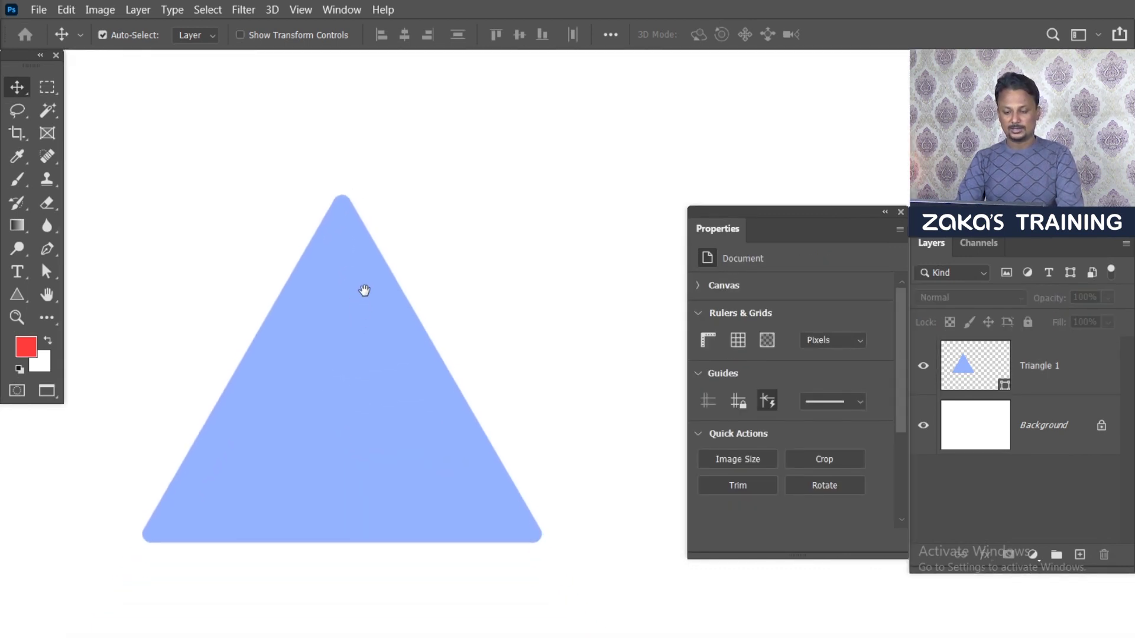
Increase Triangle 1's corner radius to 200 px
left_click(1003, 390)
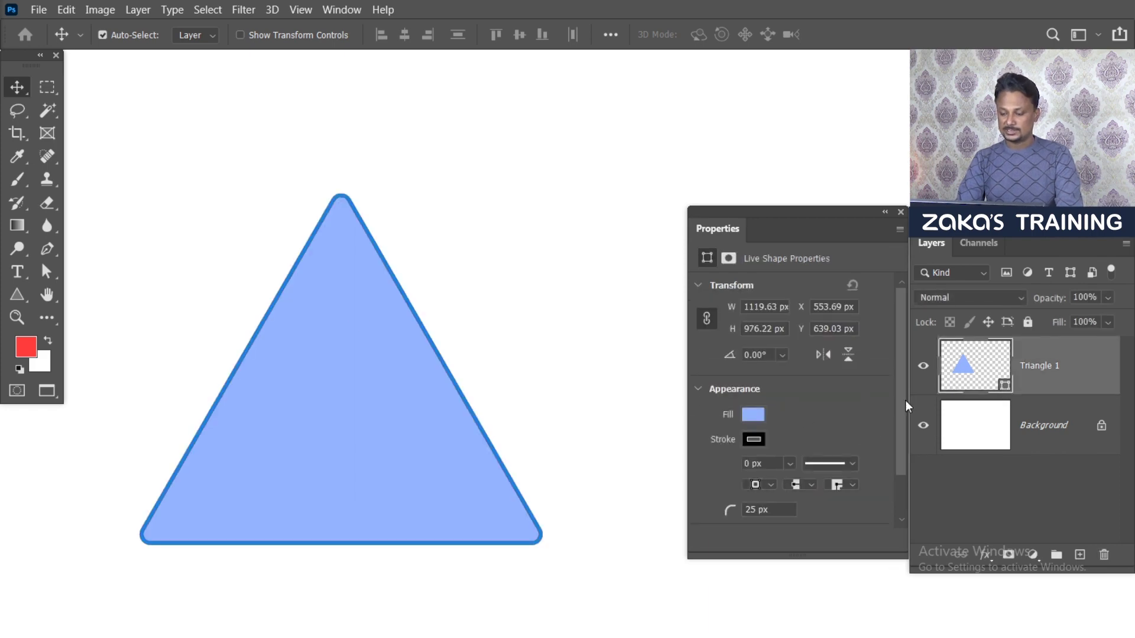
scroll(901, 437, "down", 2)
left_click(759, 462)
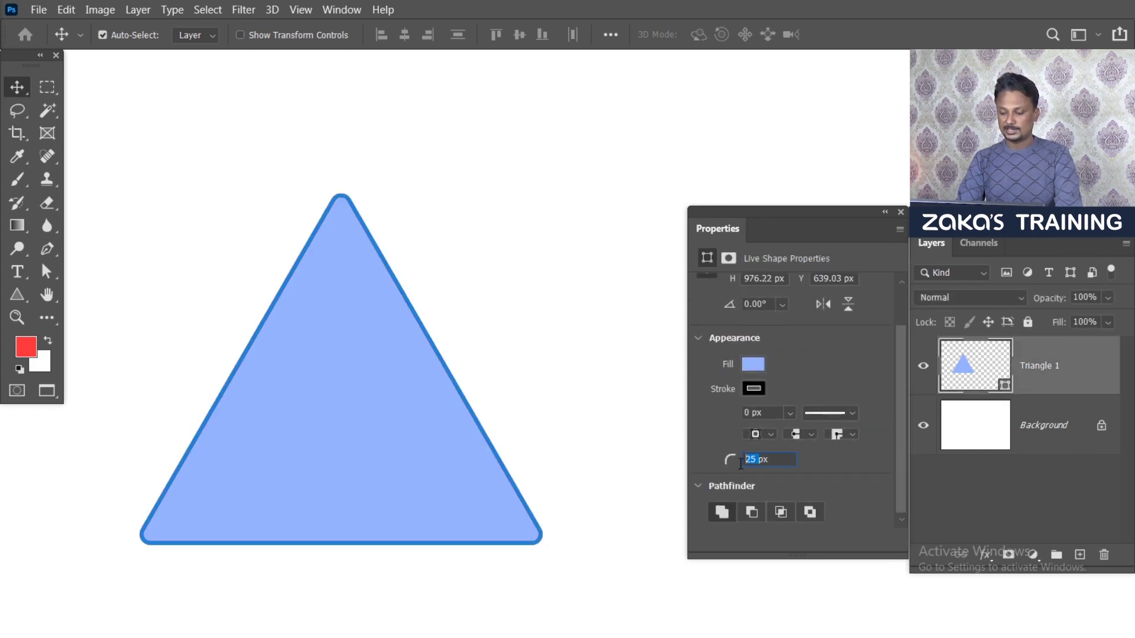
type("200")
key("Return")
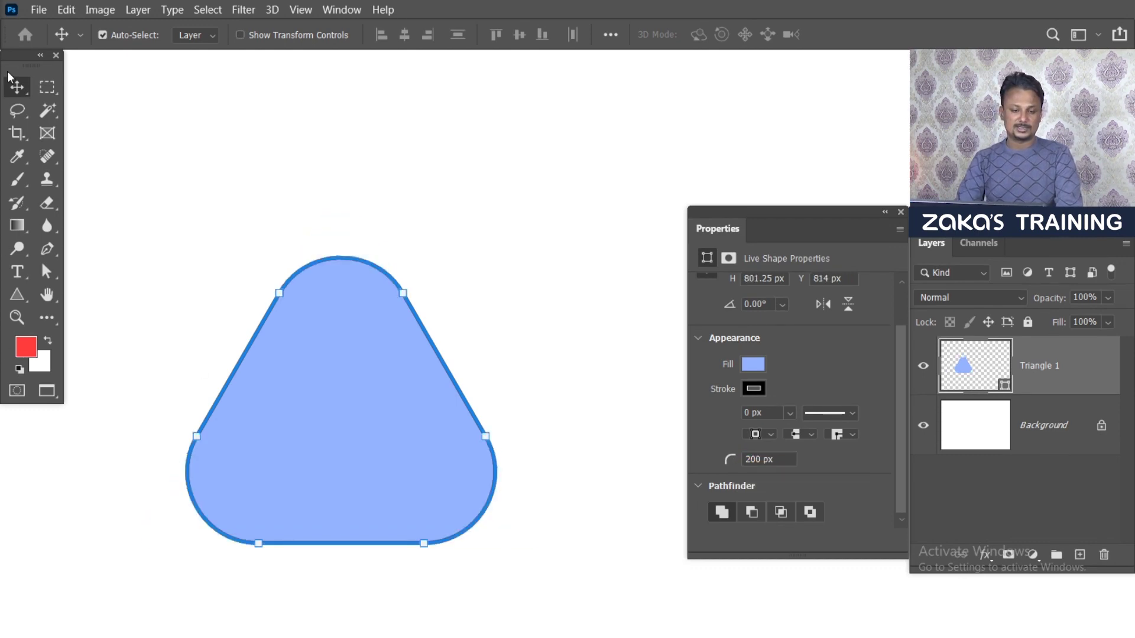
Nudge the rounded triangle slightly upward, then delete it
left_click(373, 248)
left_click_drag(361, 385, 359, 383)
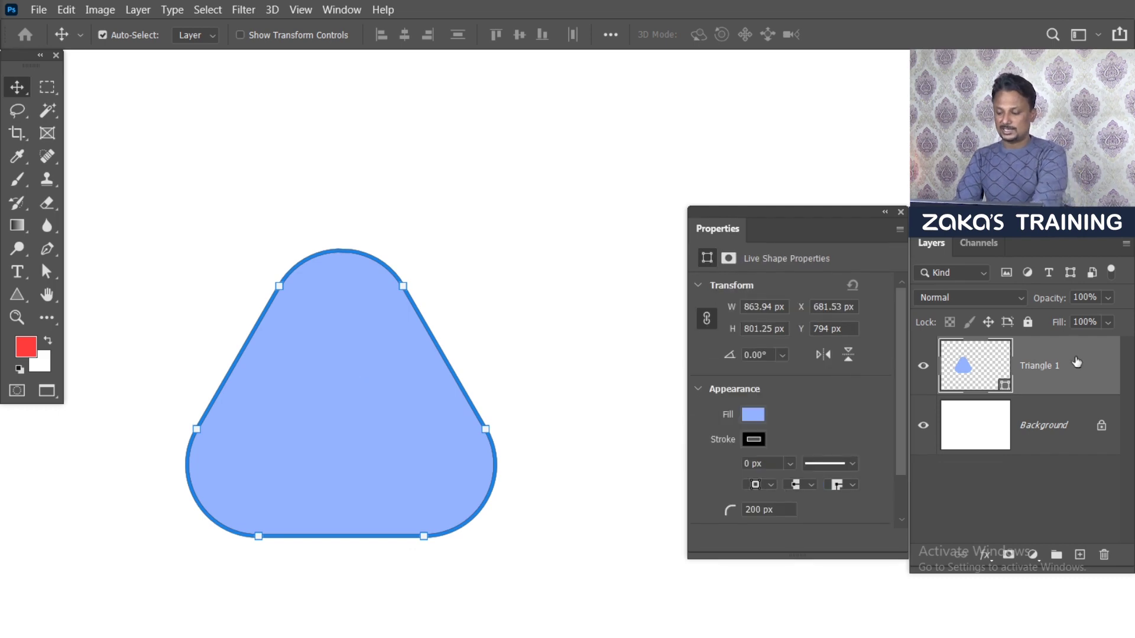
key("Delete")
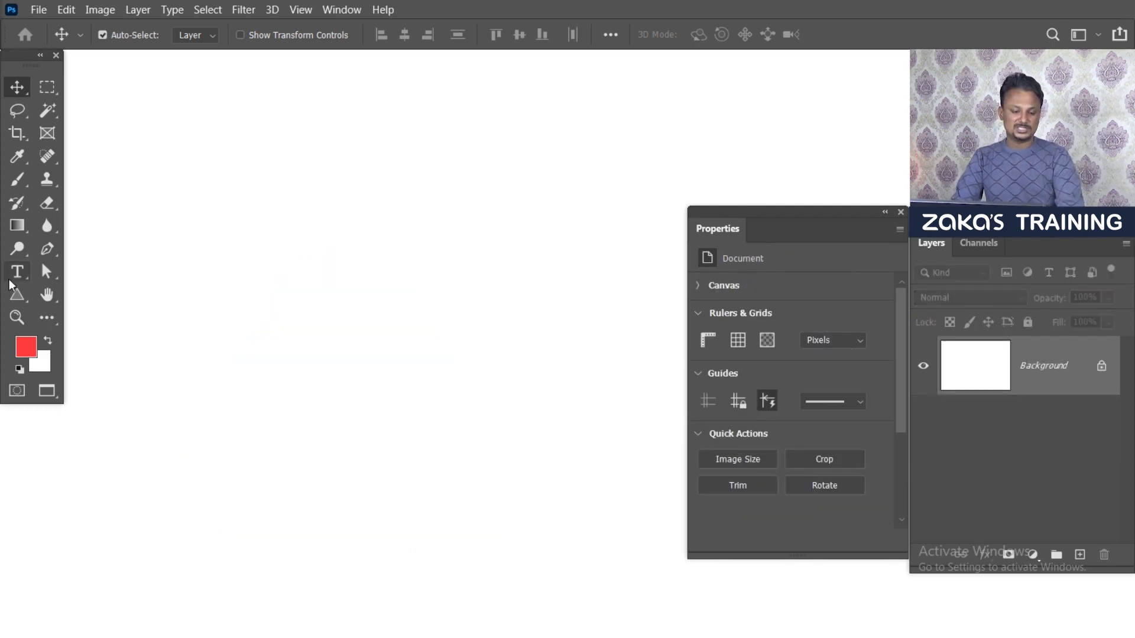
Draw a red hexagon with the Polygon tool and move it up slightly
left_click(17, 294)
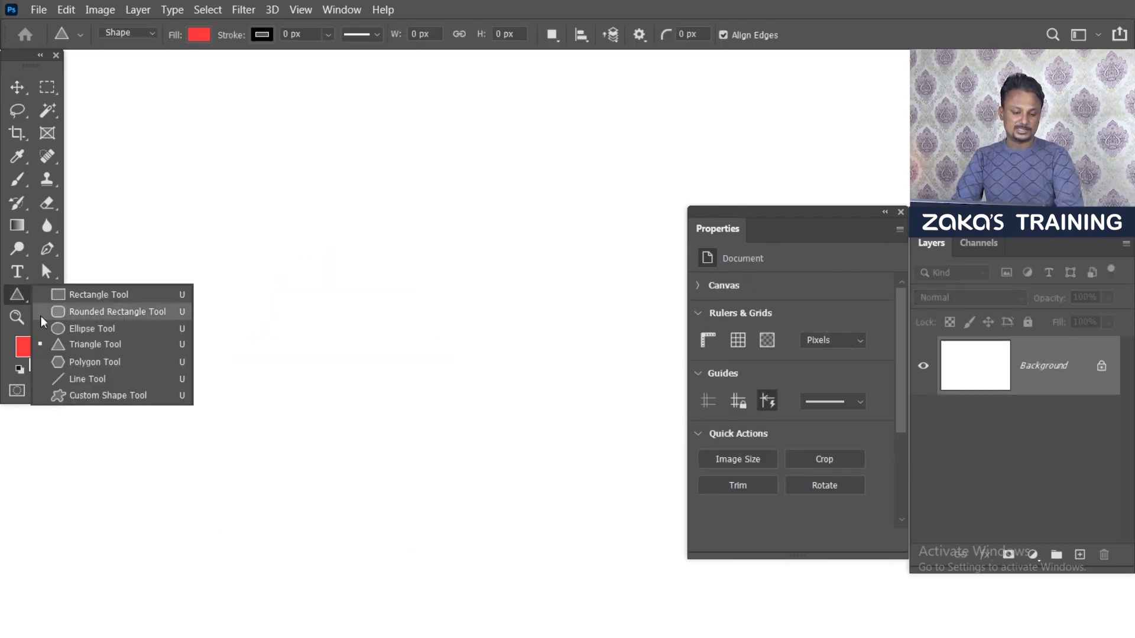
left_click(90, 362)
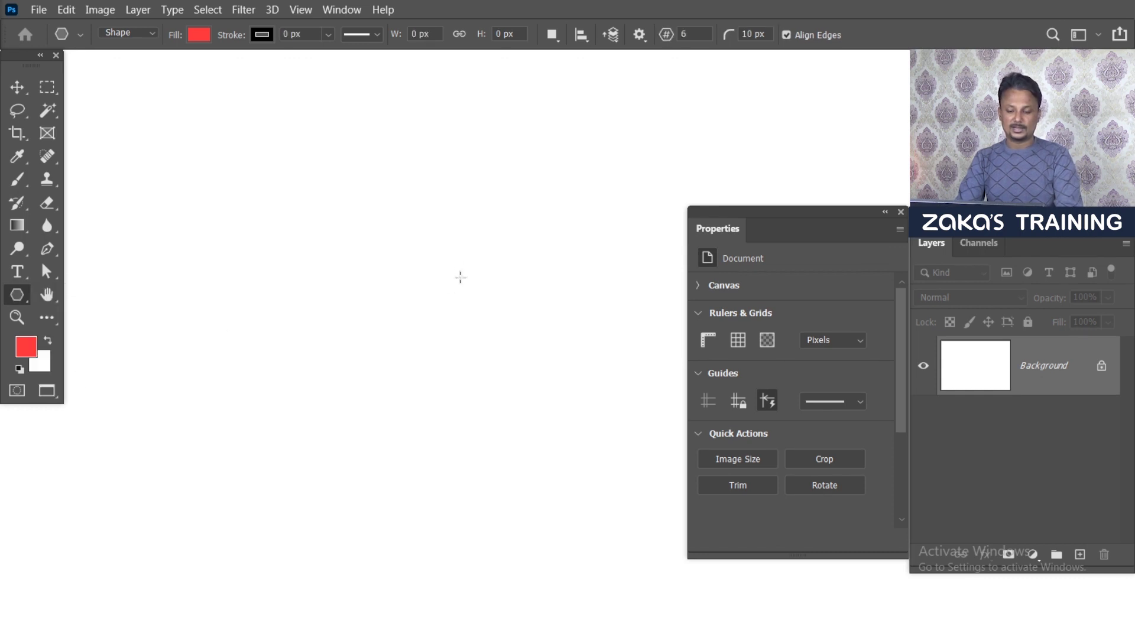
left_click_drag(262, 207, 593, 504)
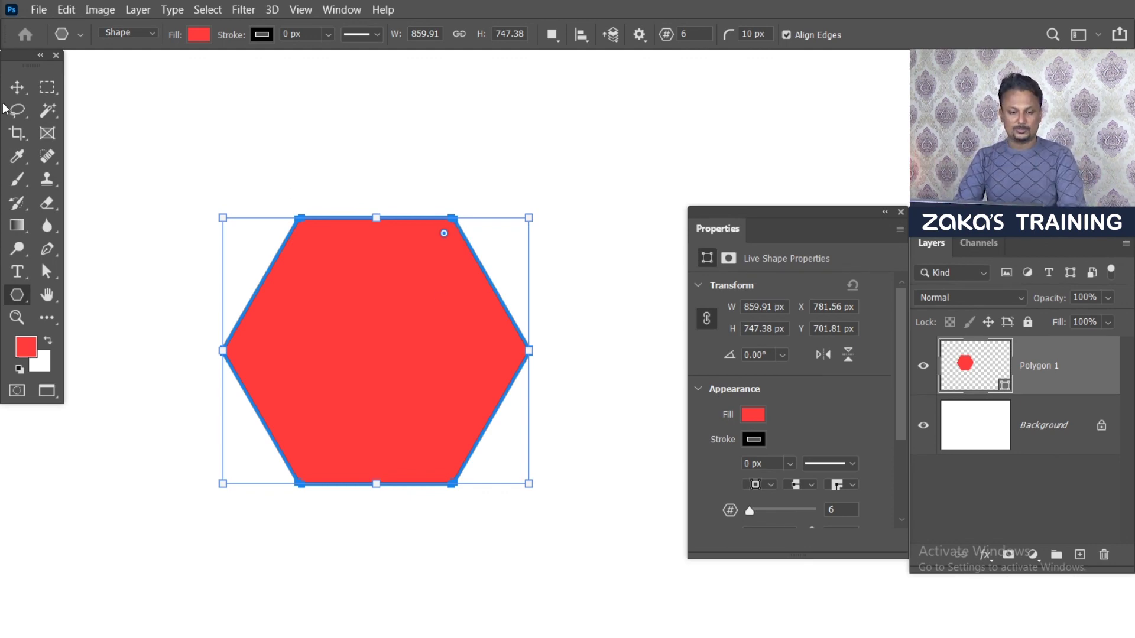
left_click(15, 89)
left_click_drag(421, 296, 420, 274)
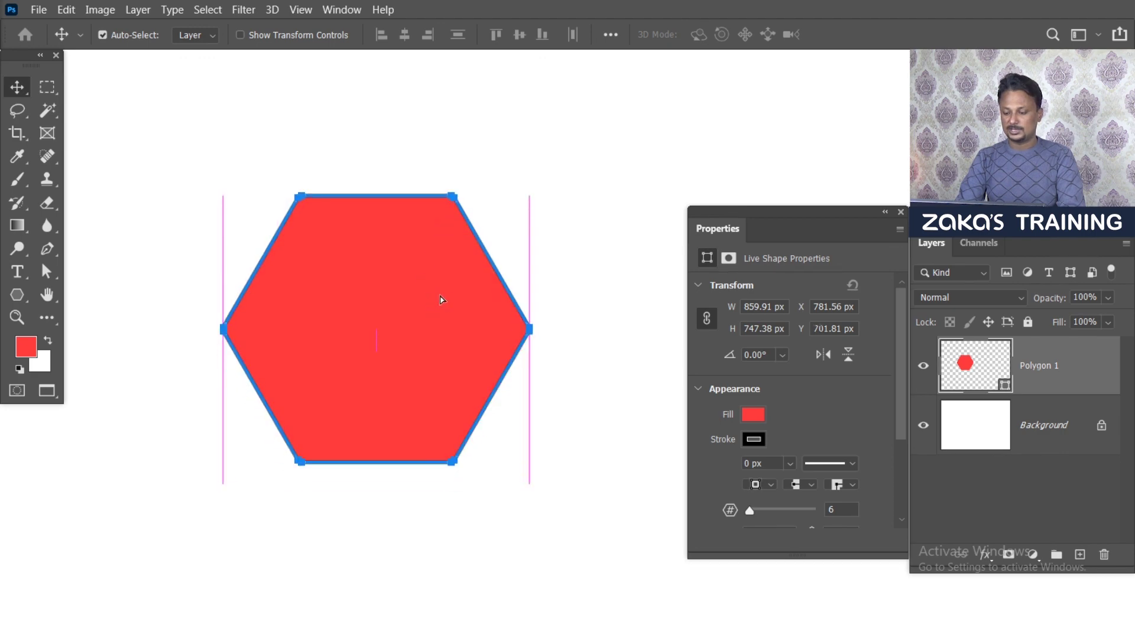
Round the hexagon's corners to 20 px, then to 100 px
left_click_drag(899, 407, 895, 491)
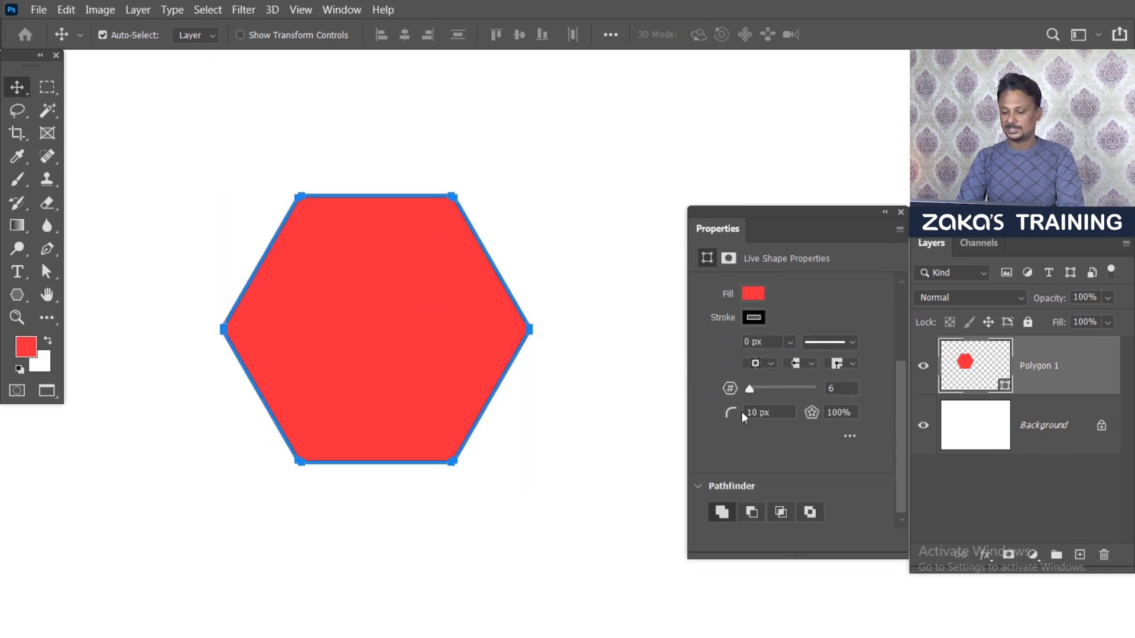
type("0")
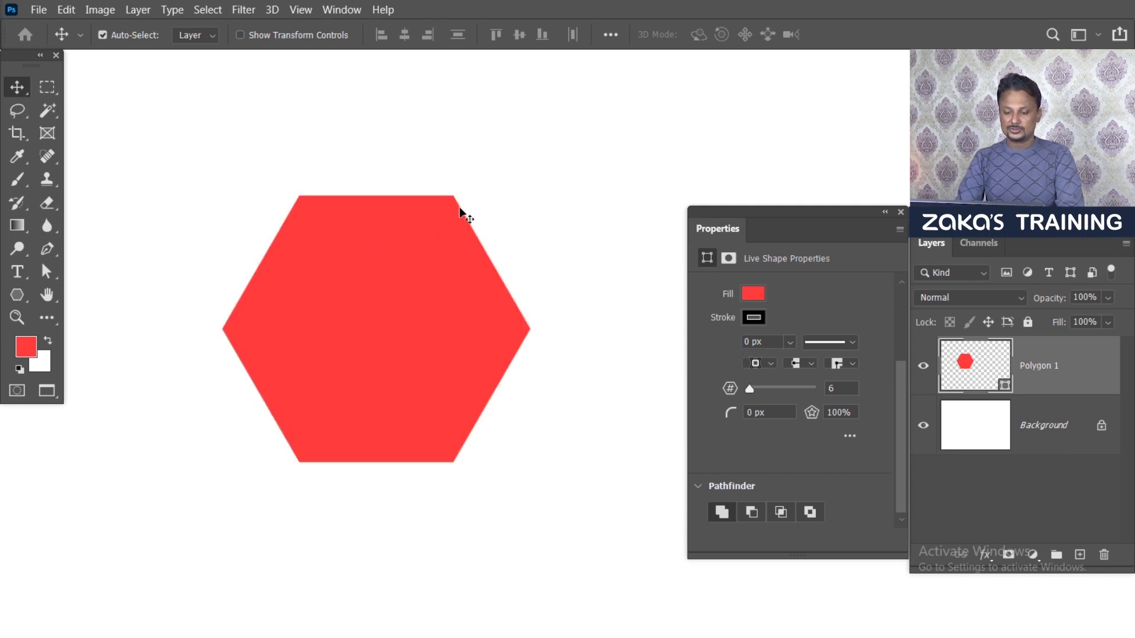
scroll(455, 207, "up", 3)
scroll(445, 192, "down", 2)
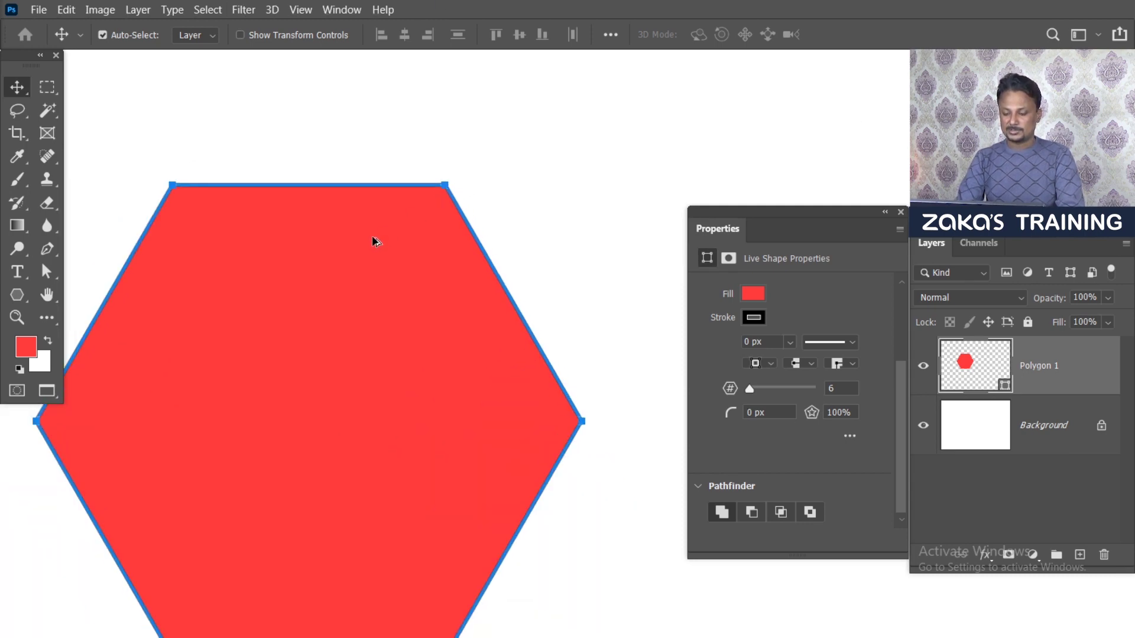
scroll(372, 235, "down", 1)
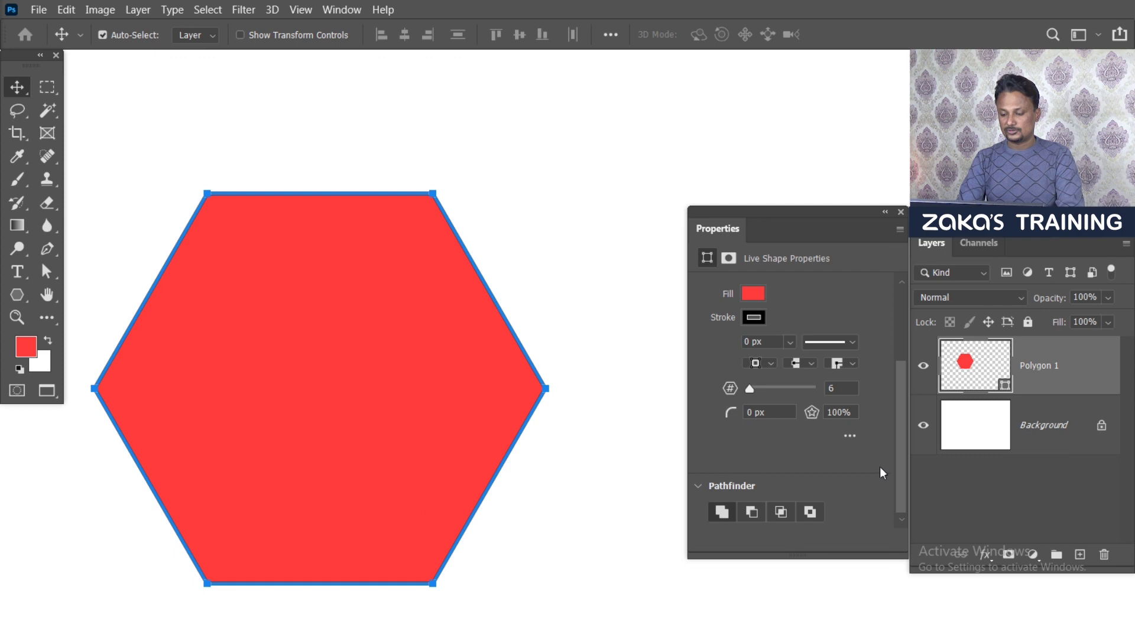
double_click(749, 412)
type("20")
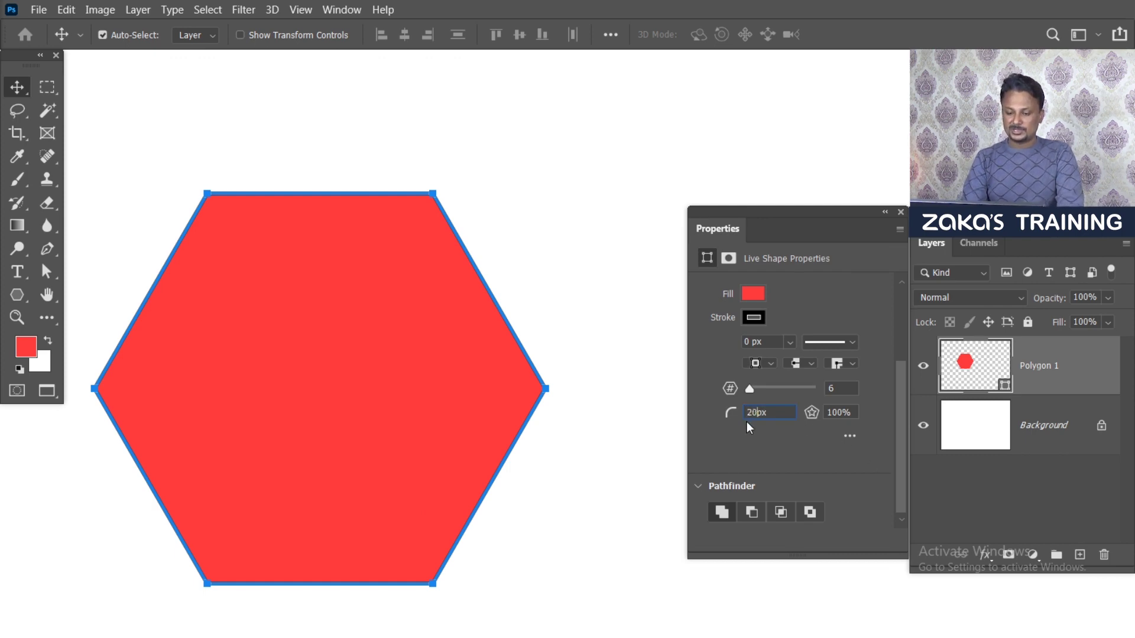
key("Return")
double_click(751, 412)
type("100")
key("Return")
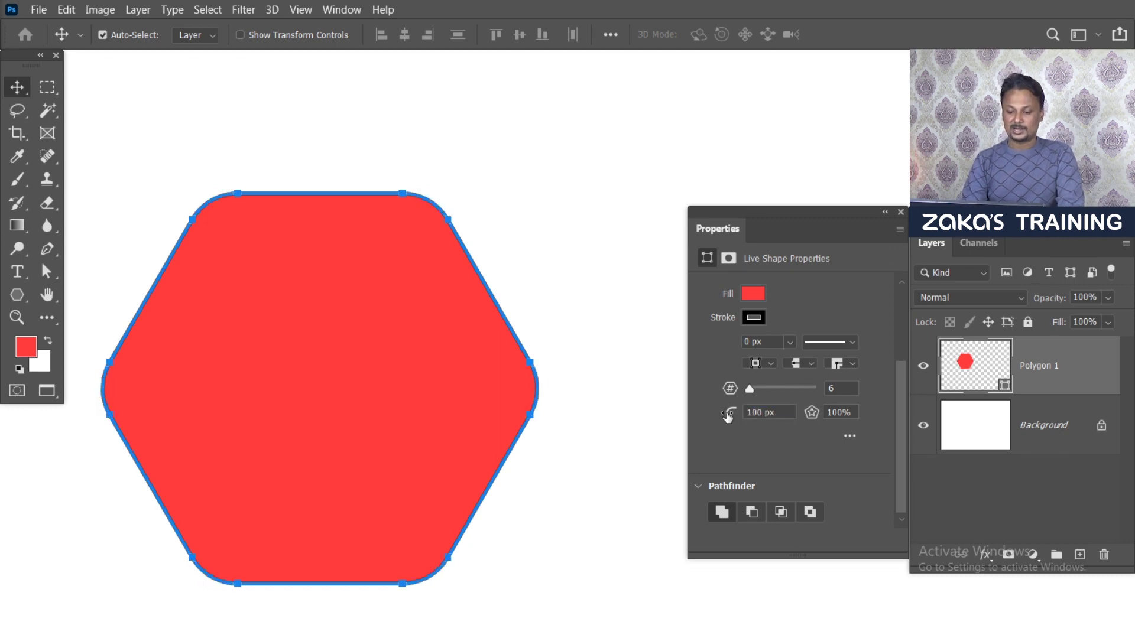
left_click(461, 229)
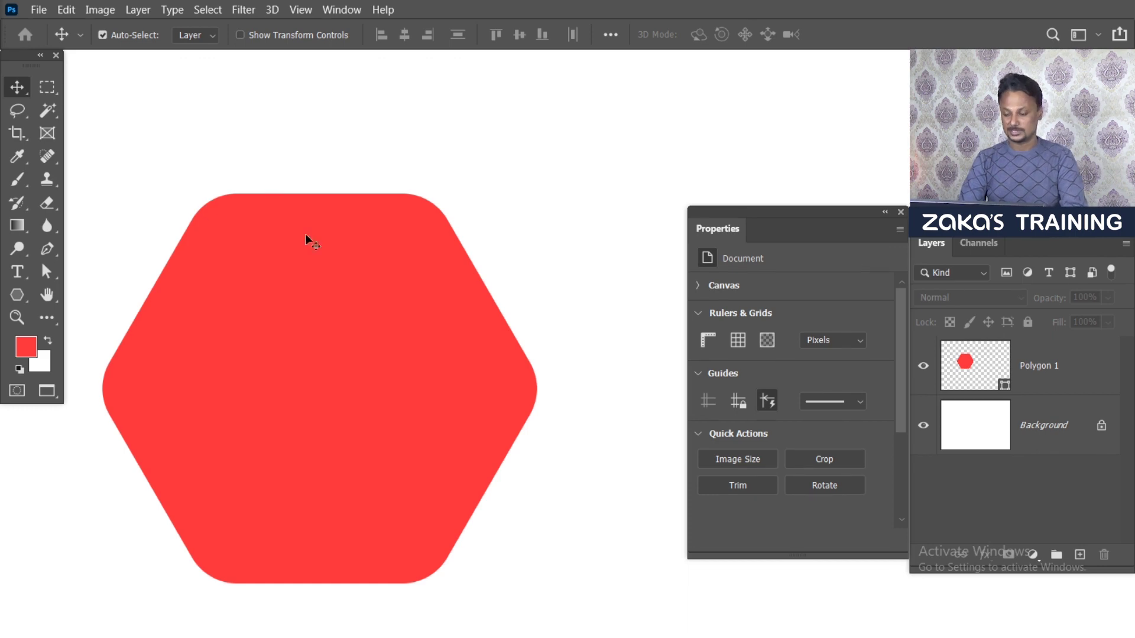
left_click(410, 311)
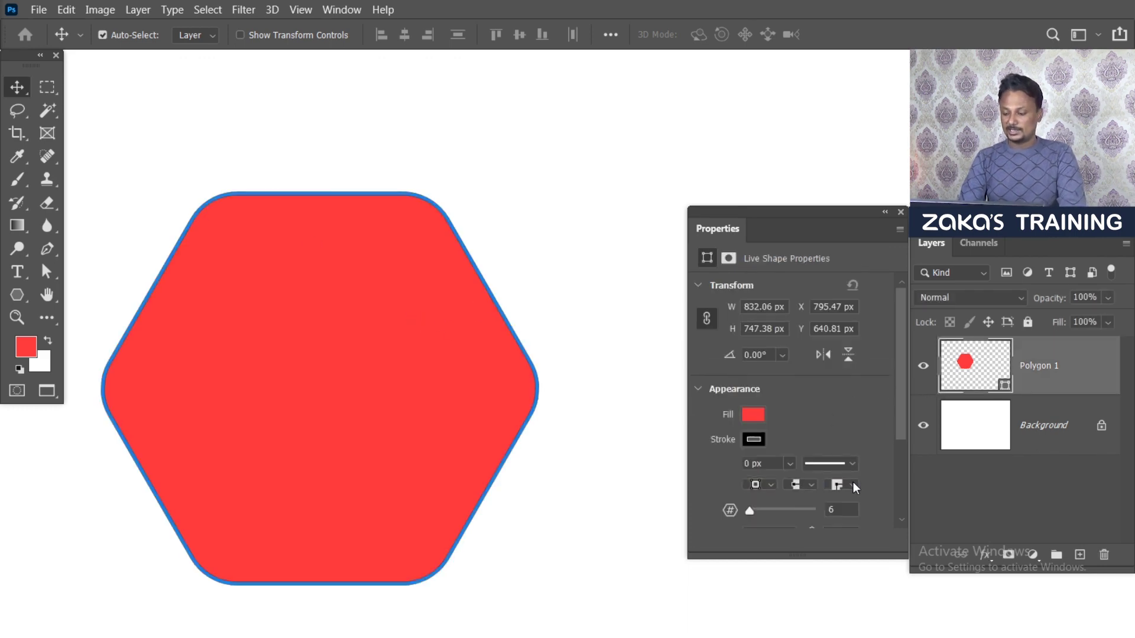
Change the polygon to 7 sides, then set it back to 6
left_click_drag(903, 424, 903, 456)
left_click_drag(750, 450, 750, 452)
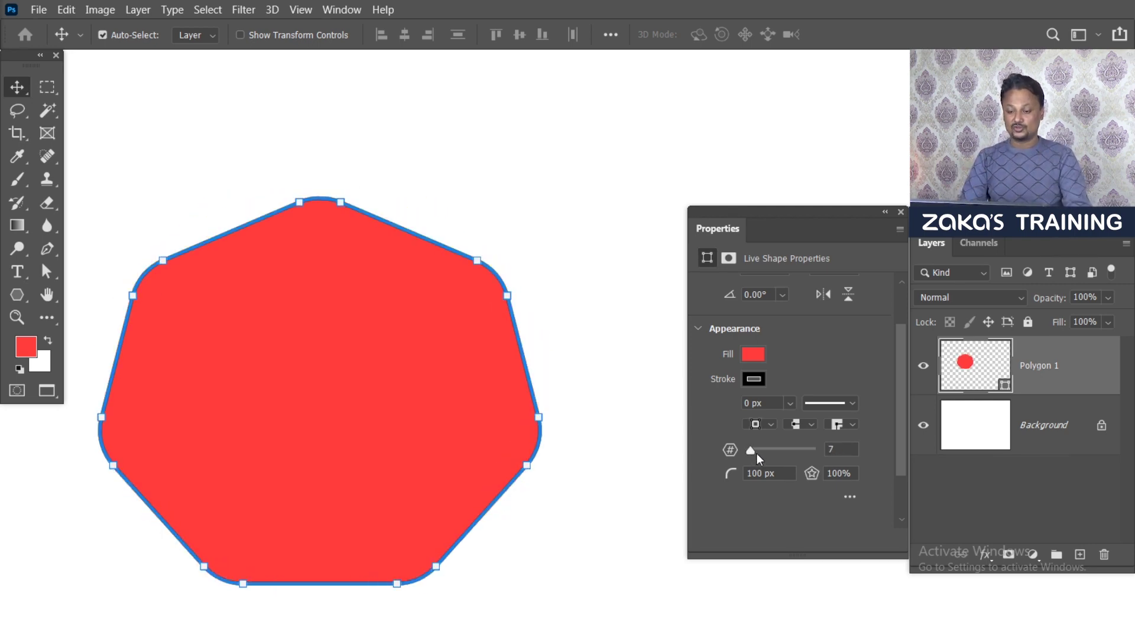
left_click(831, 451)
type("6")
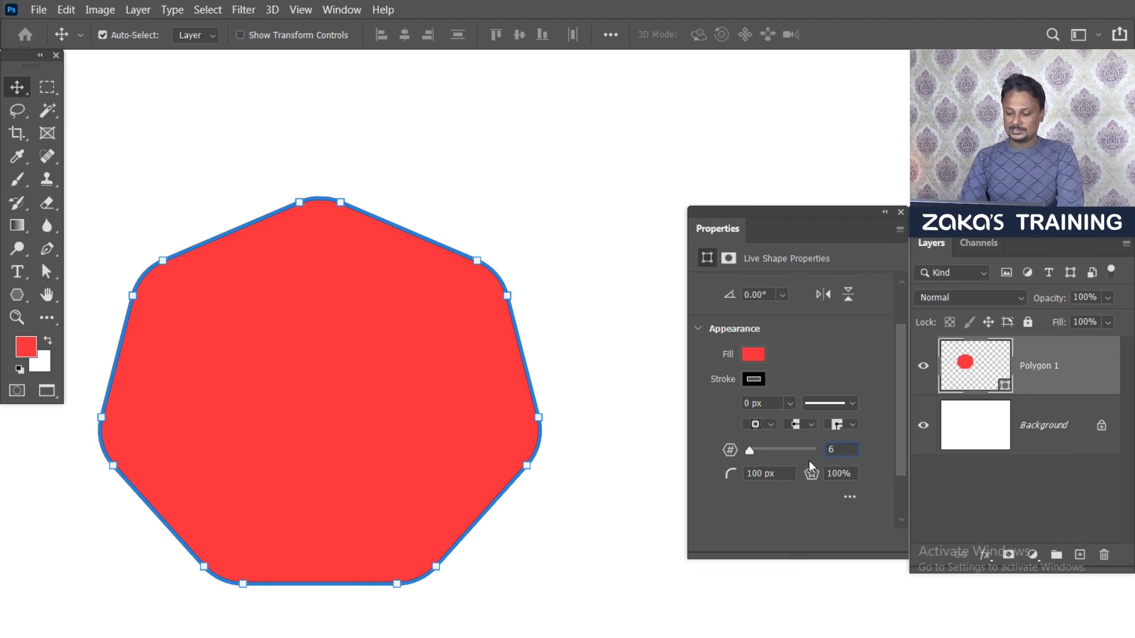
key("Tab")
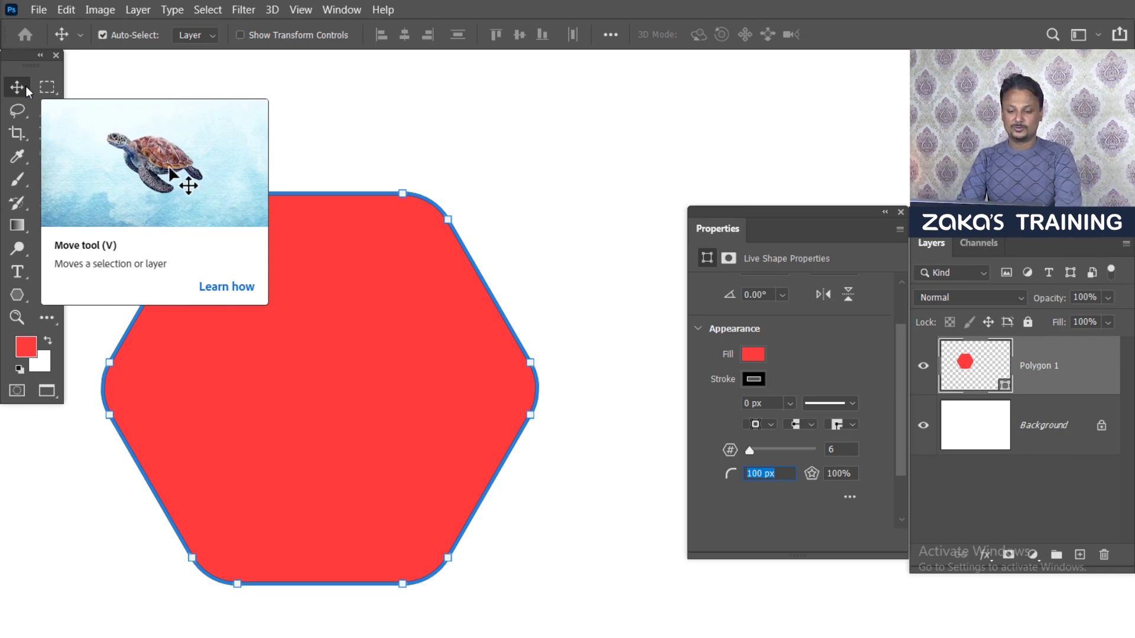
Select the rounded hexagon Polygon 1 and delete it
left_click(417, 194)
left_click(360, 307)
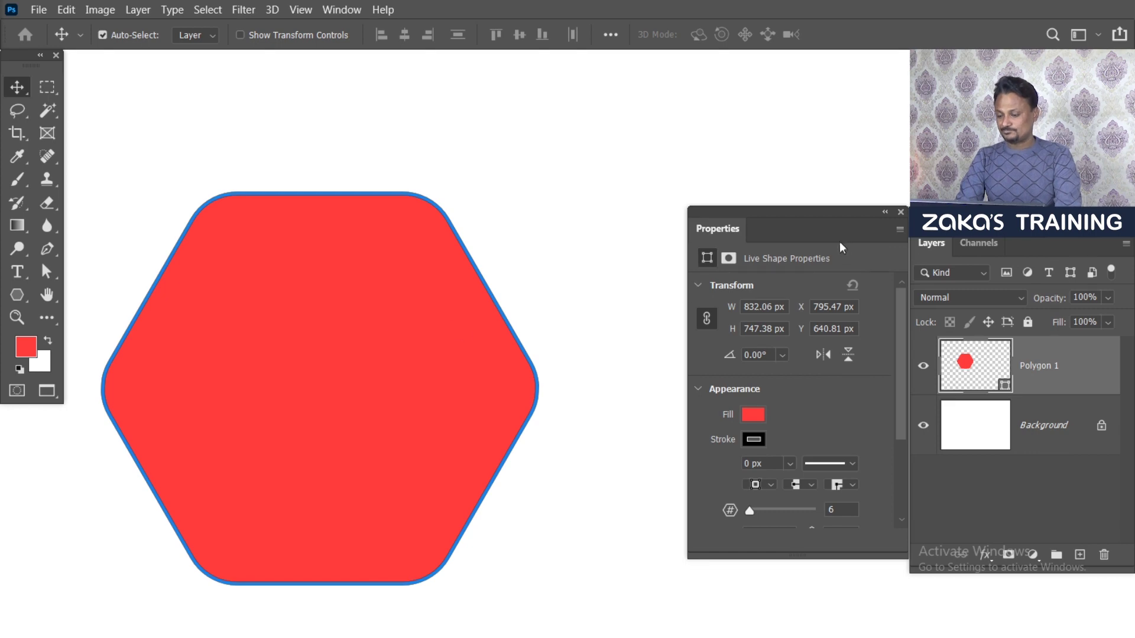
key("Delete")
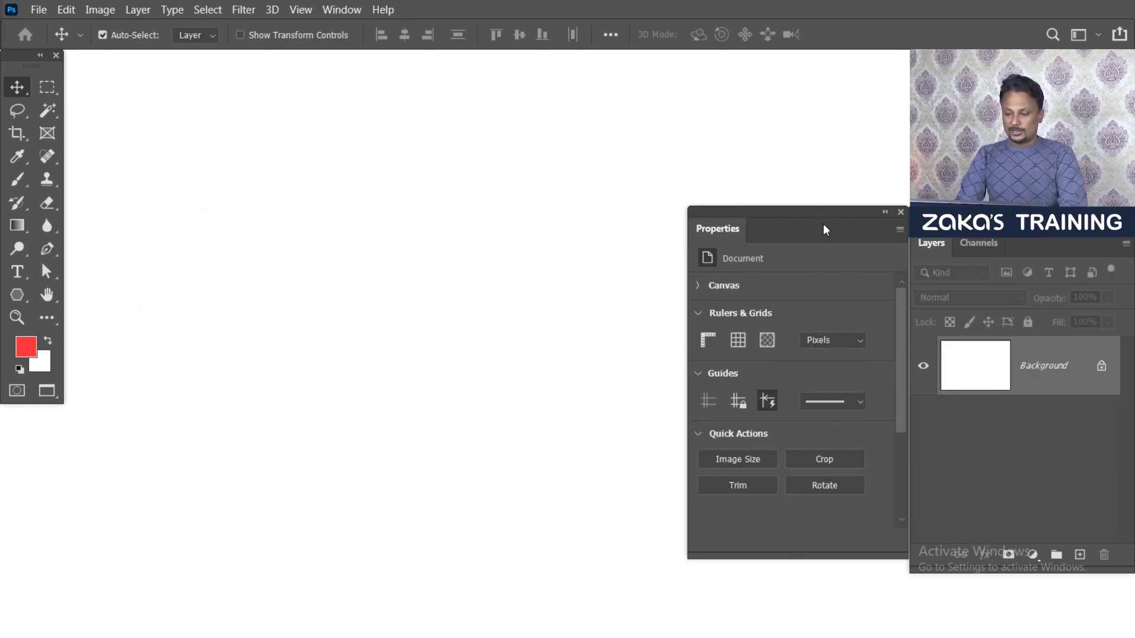
Switch to the Custom Shape Tool from the shape tool flyout
left_click(17, 295)
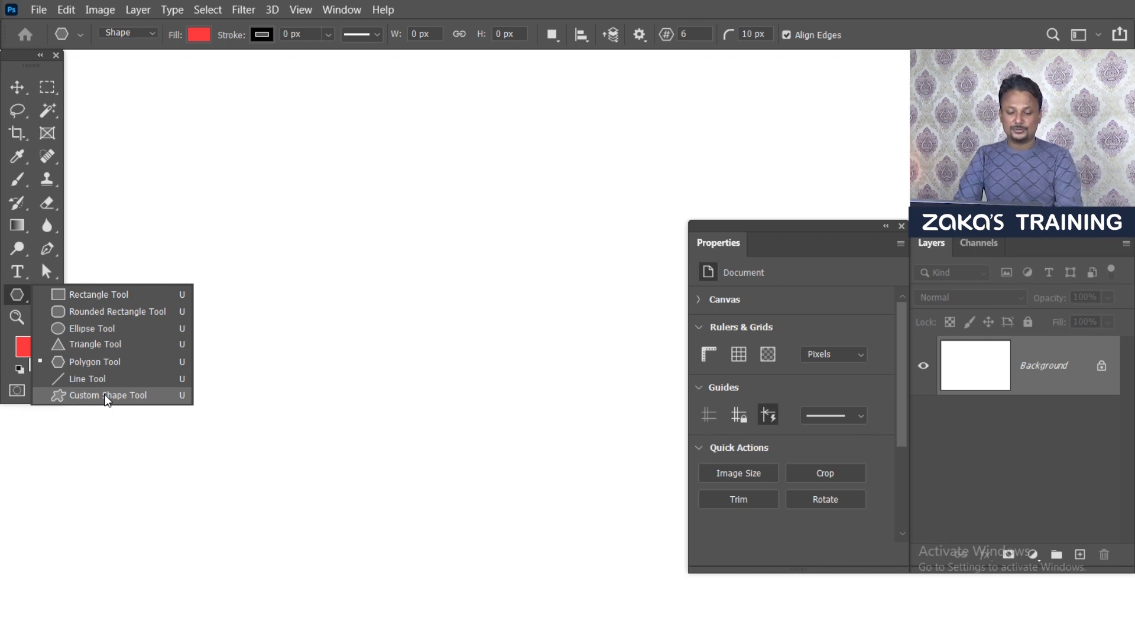
left_click(98, 397)
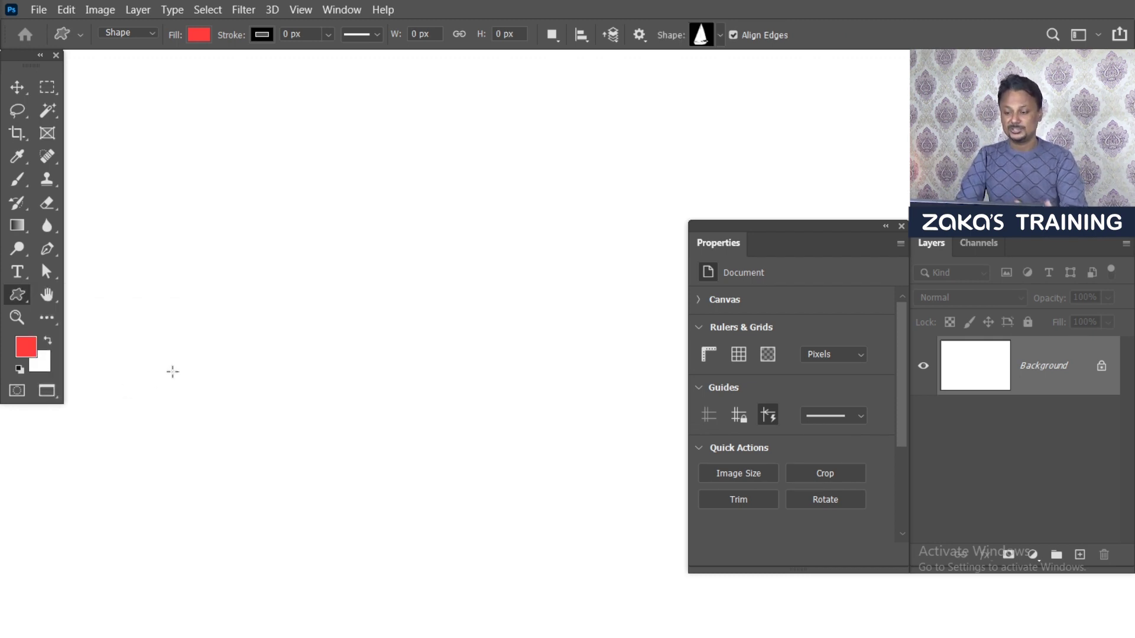
Pick the rose from the Flowers group in the custom Shape picker
left_click(900, 226)
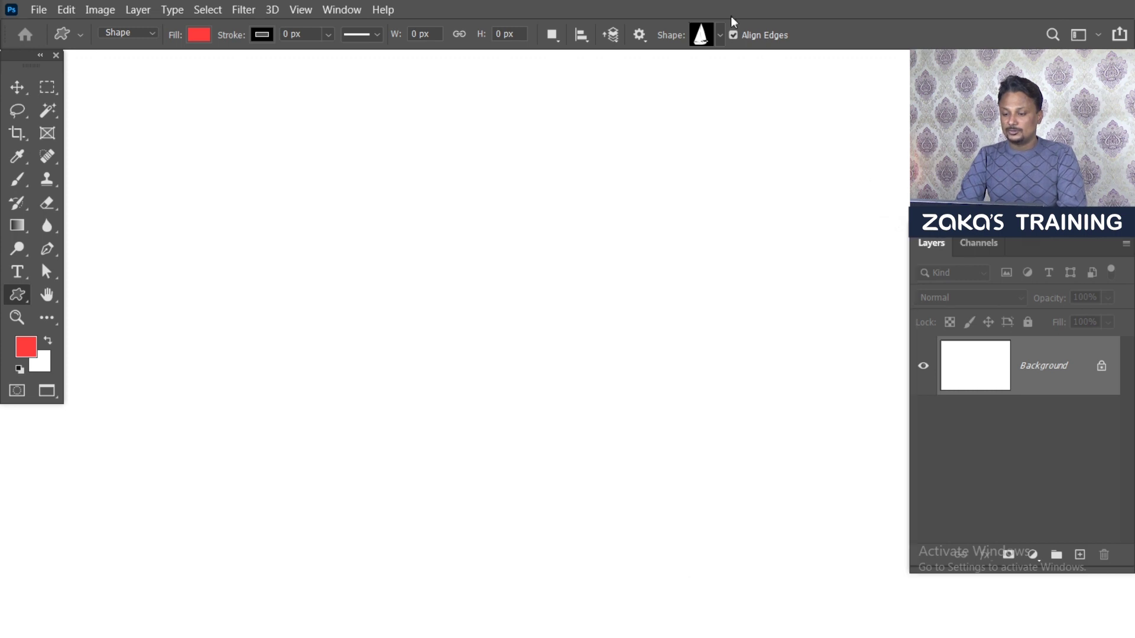
left_click(719, 36)
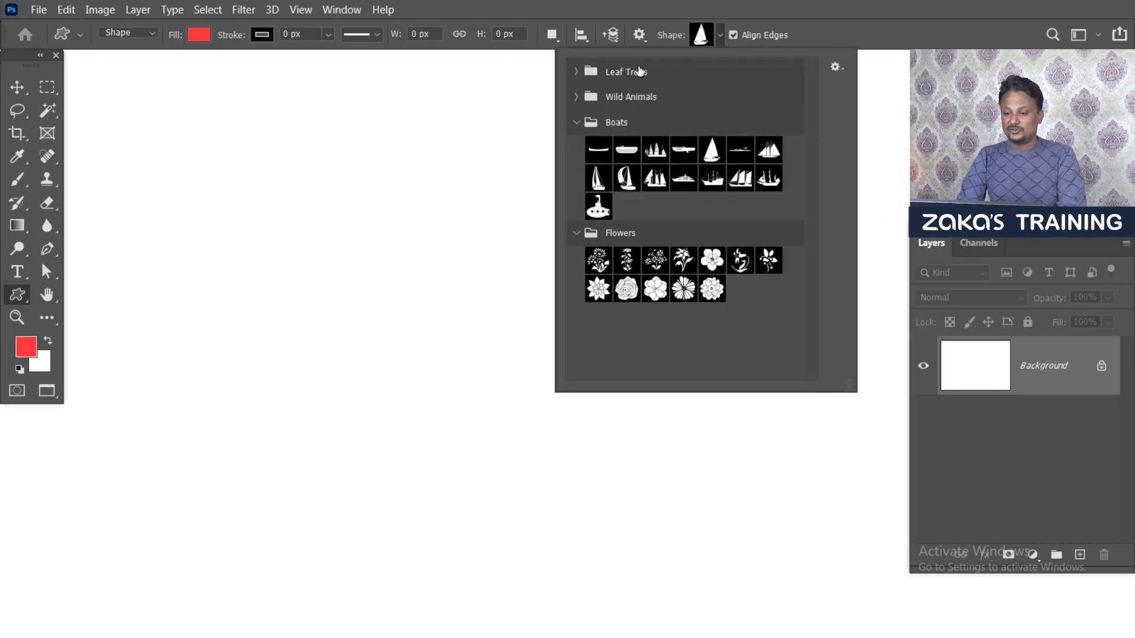
left_click(576, 122)
left_click(577, 149)
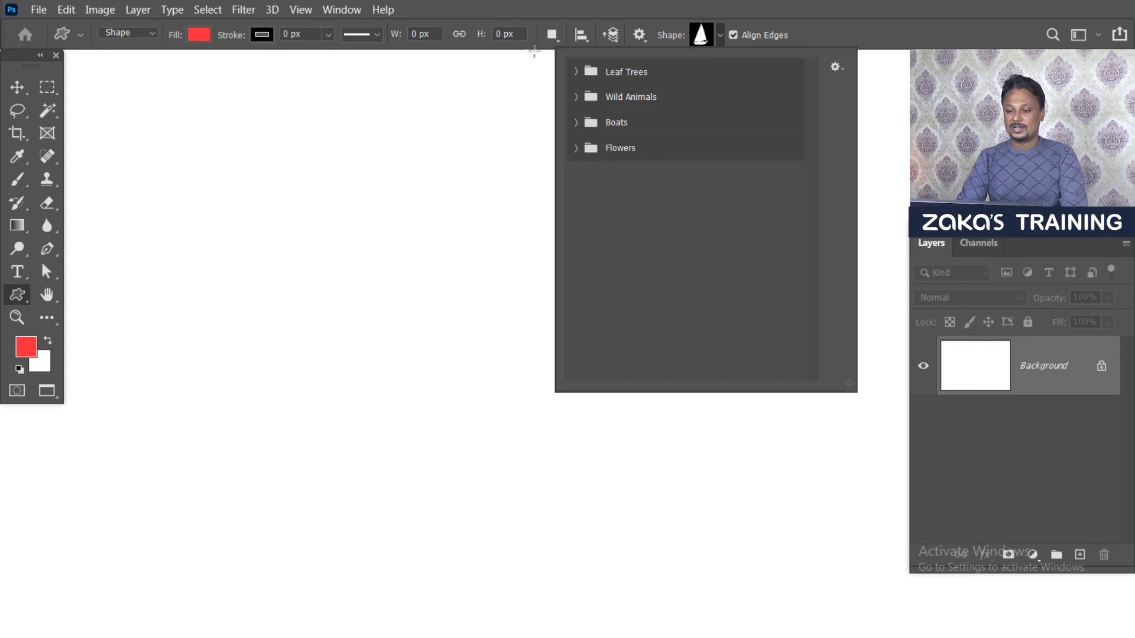
left_click(572, 70)
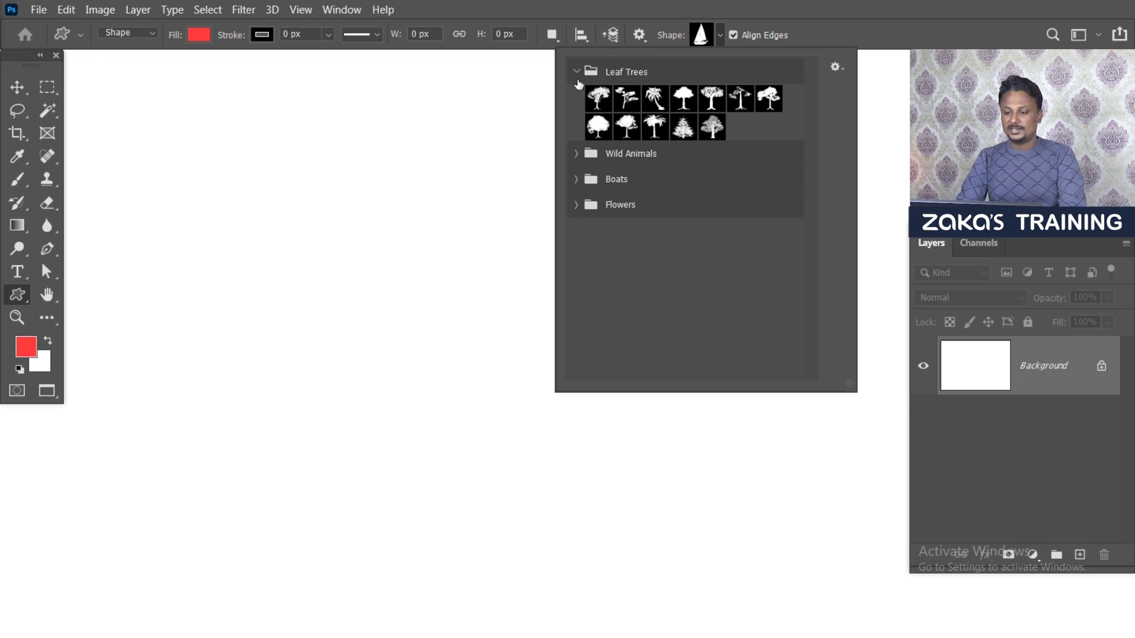
left_click(575, 71)
left_click(576, 97)
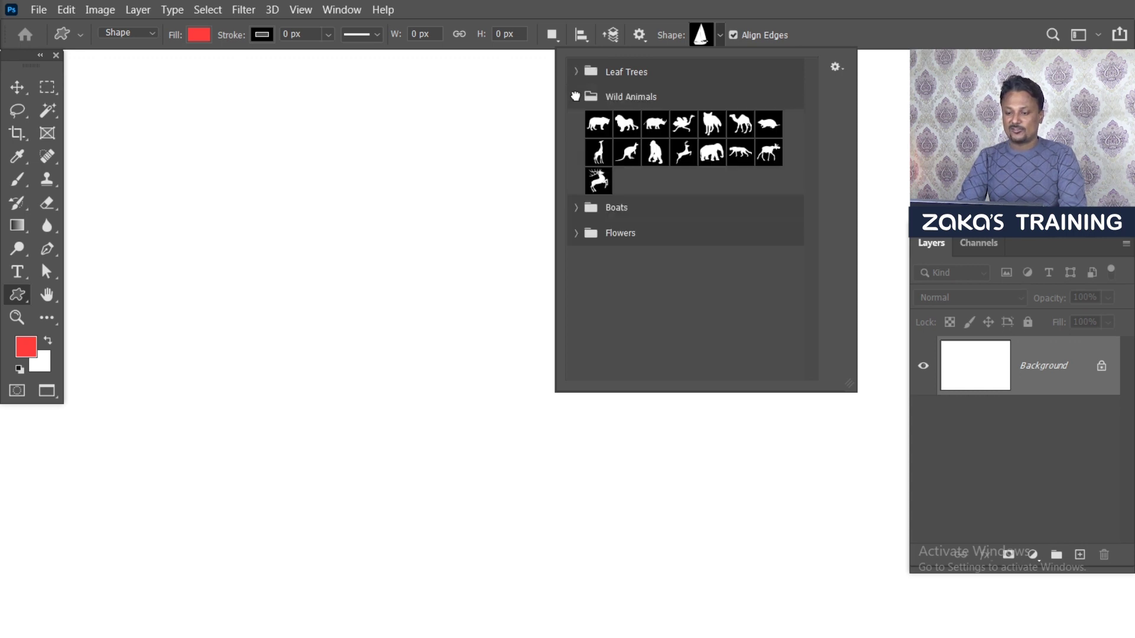
left_click(576, 96)
left_click(576, 148)
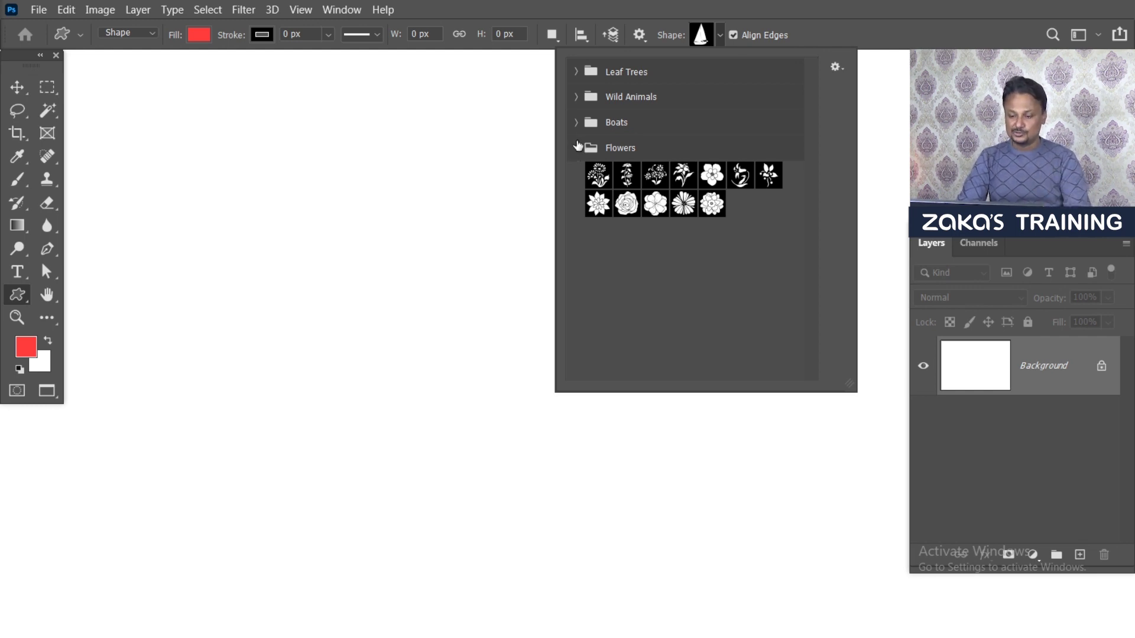
left_click(627, 205)
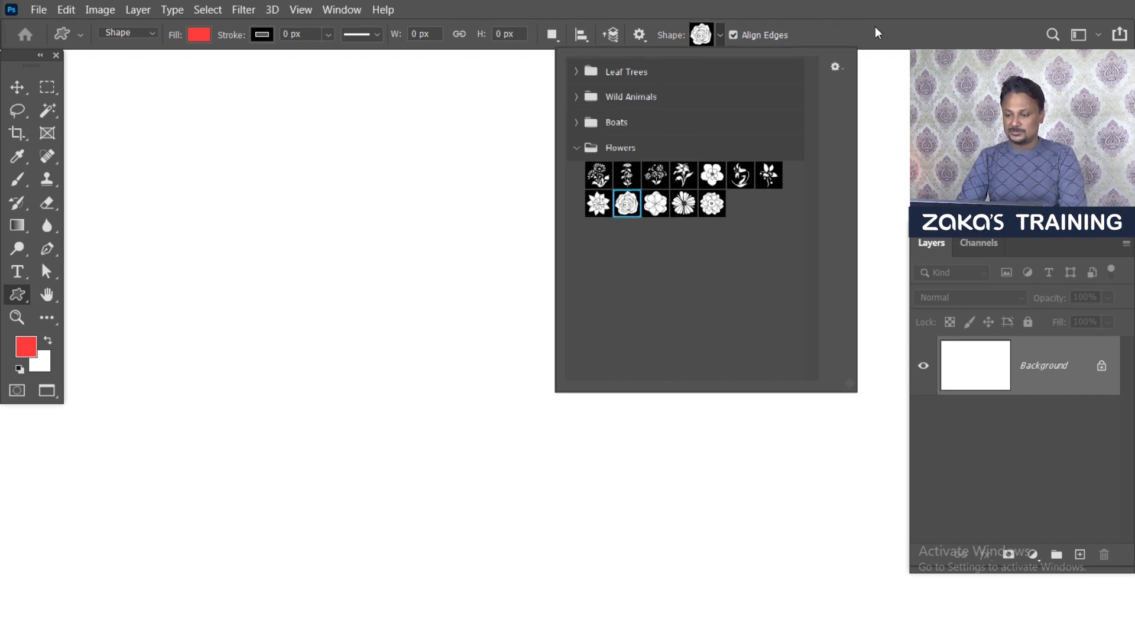
left_click(875, 27)
scroll(747, 168, "down", 2)
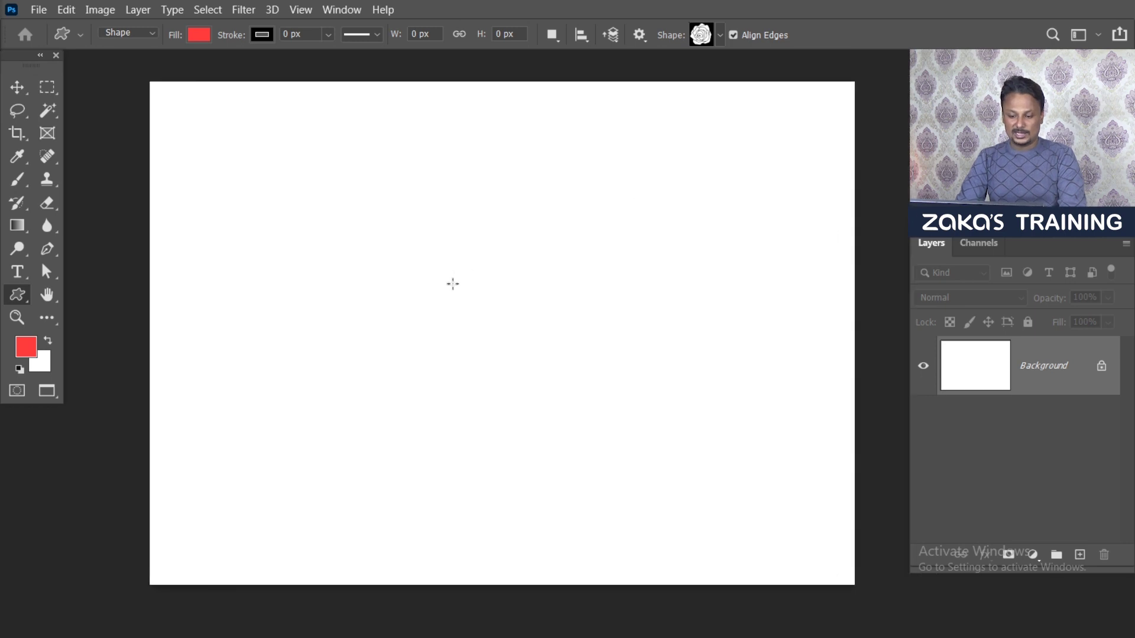
Draw a large rose and change its fill from red to aqua green
left_click_drag(273, 186, 663, 487)
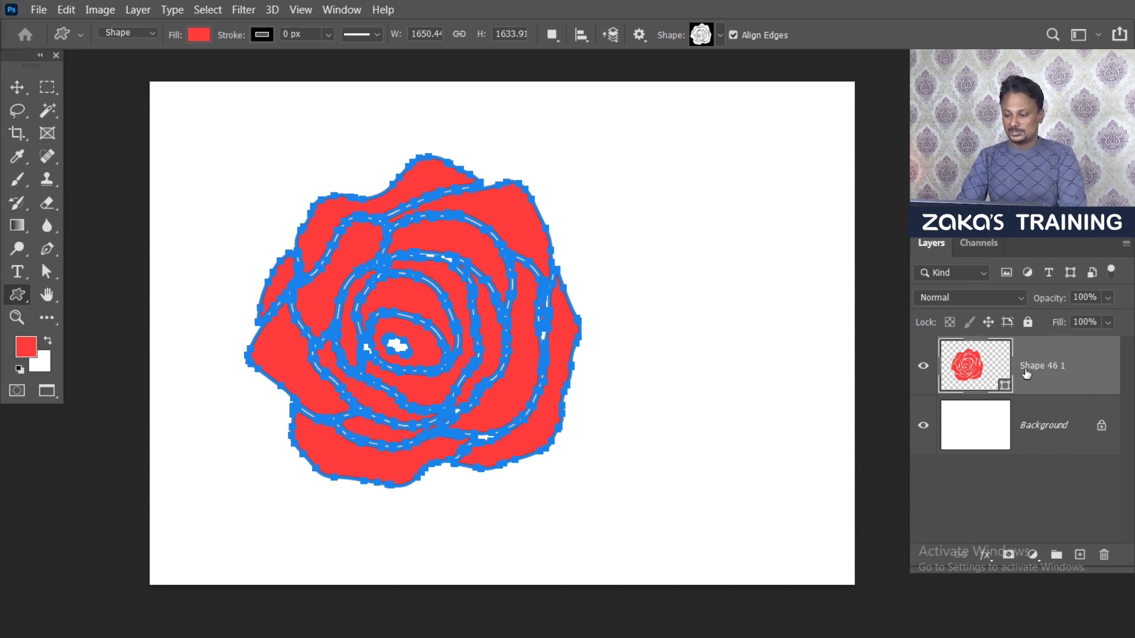
double_click(1004, 386)
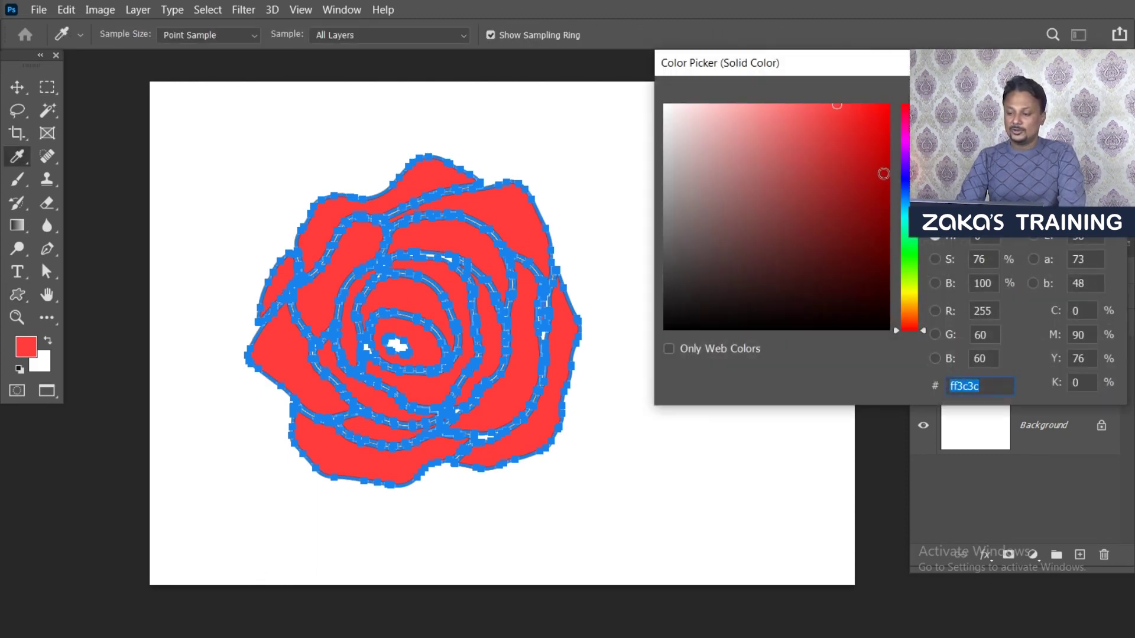
left_click_drag(900, 199, 900, 228)
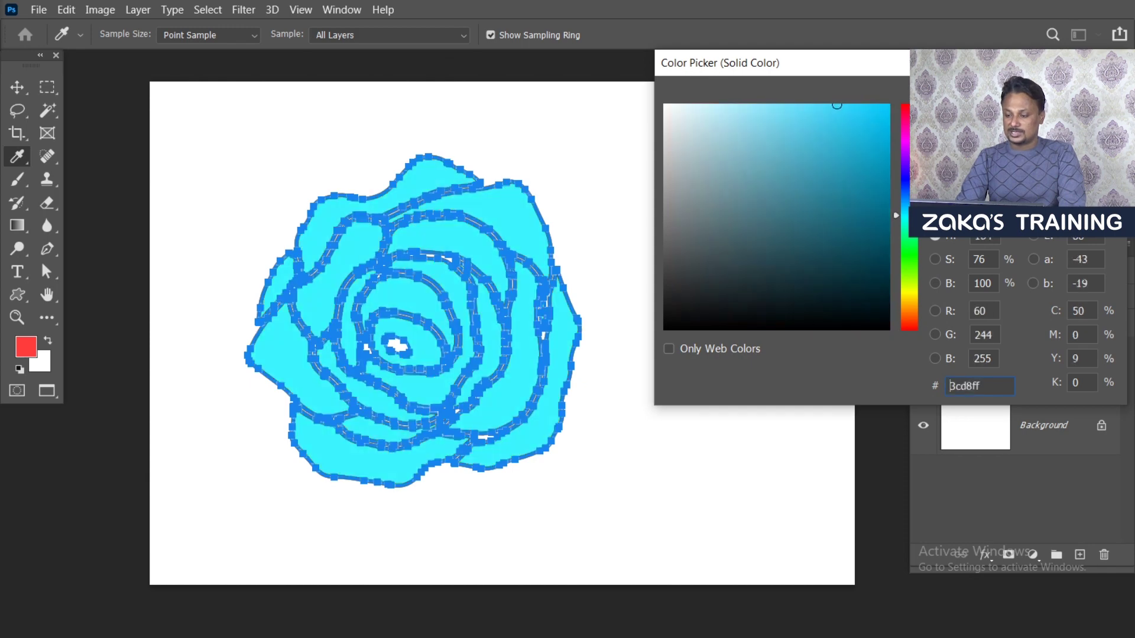
left_click_drag(837, 105, 856, 105)
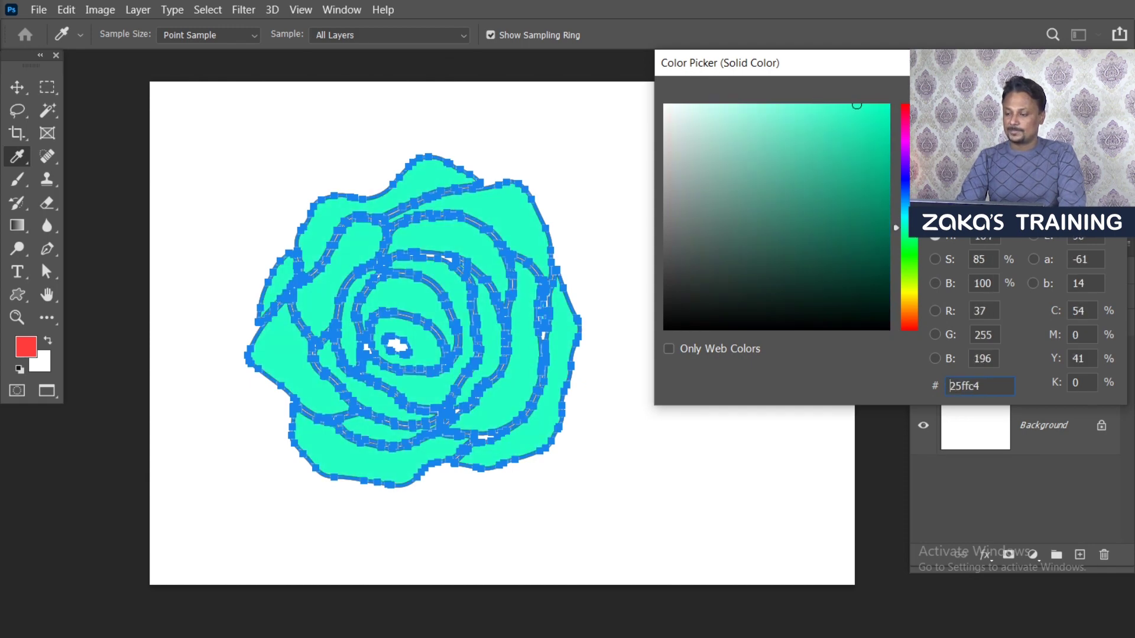
key("Return")
Move the rose slightly on the canvas with the Move tool
key("v")
mouse_move(504, 244)
left_mouse_down()
mouse_move(479, 244)
mouse_move(590, 251)
left_mouse_up()
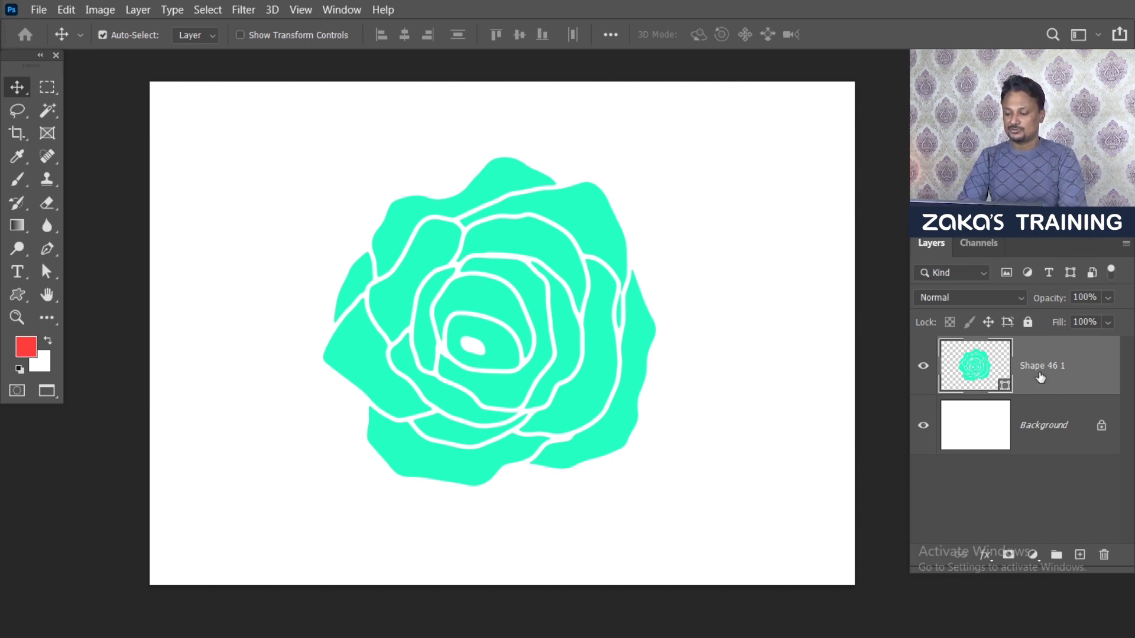
left_click(17, 294)
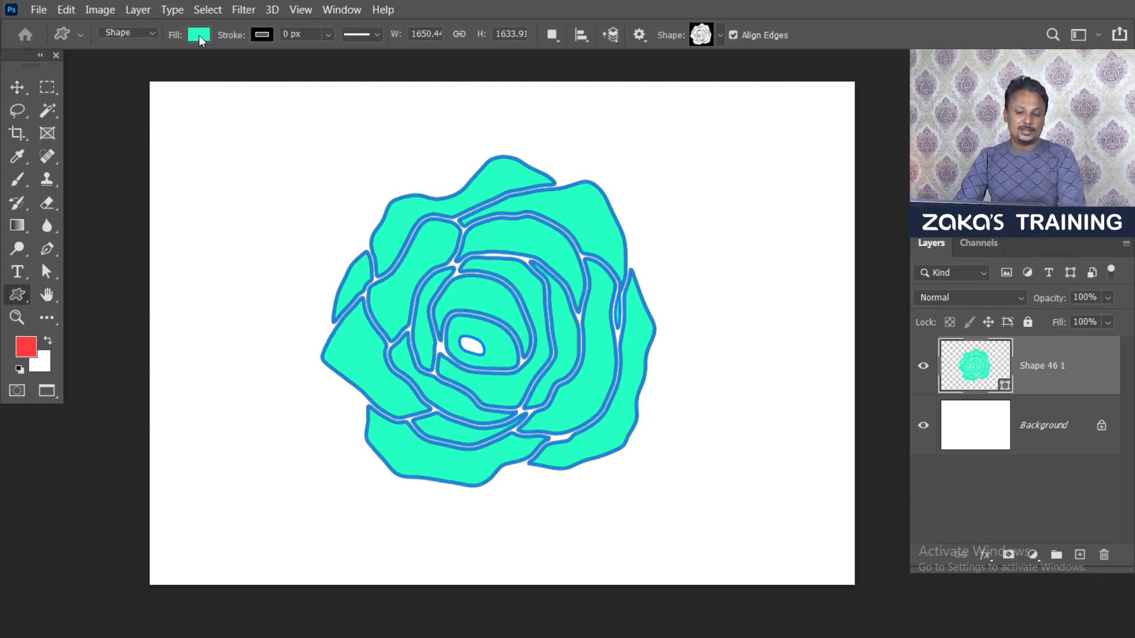
Fill the rose with the pale-blue-to-pink gradient preset
left_click(201, 35)
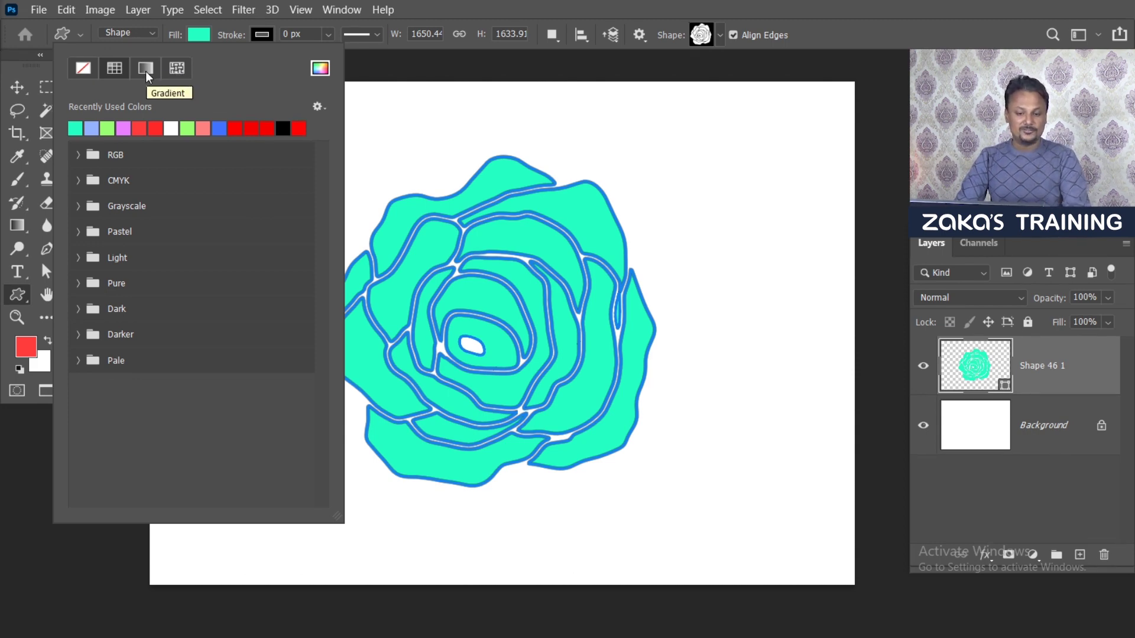
left_click(146, 69)
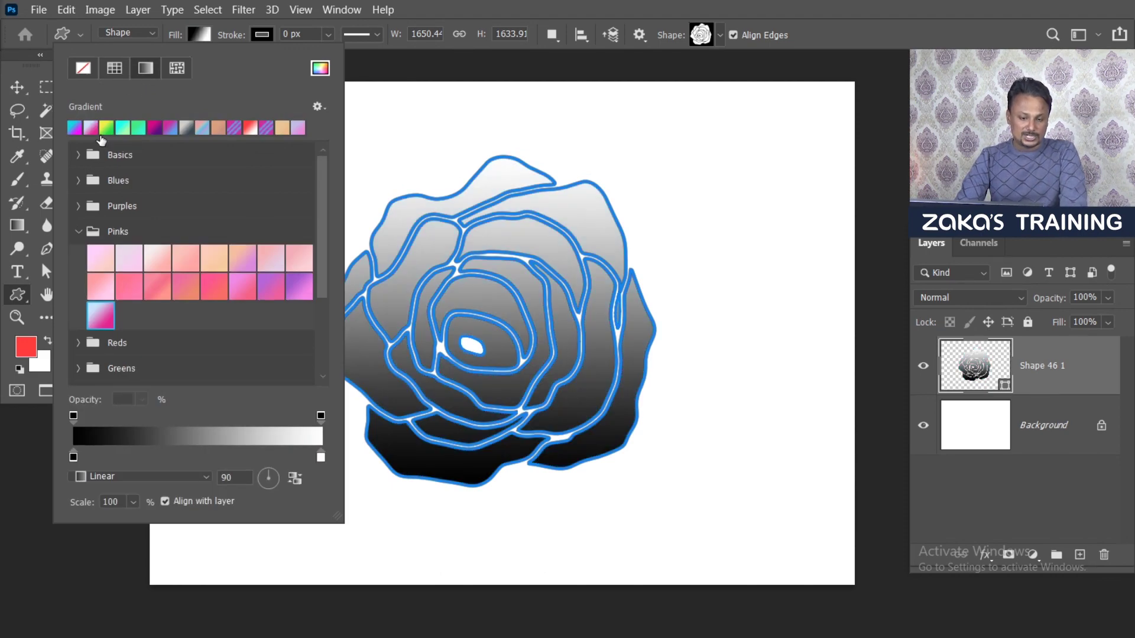
left_click(109, 321)
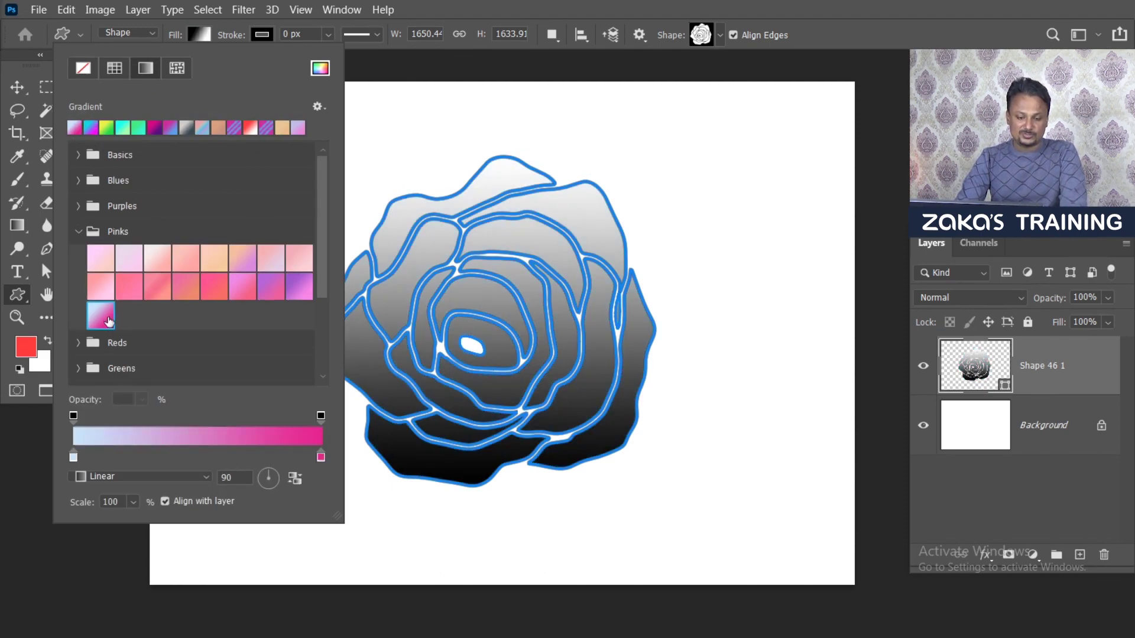
scroll(124, 323, "down", 1)
scroll(127, 296, "down", 1)
scroll(130, 273, "down", 2)
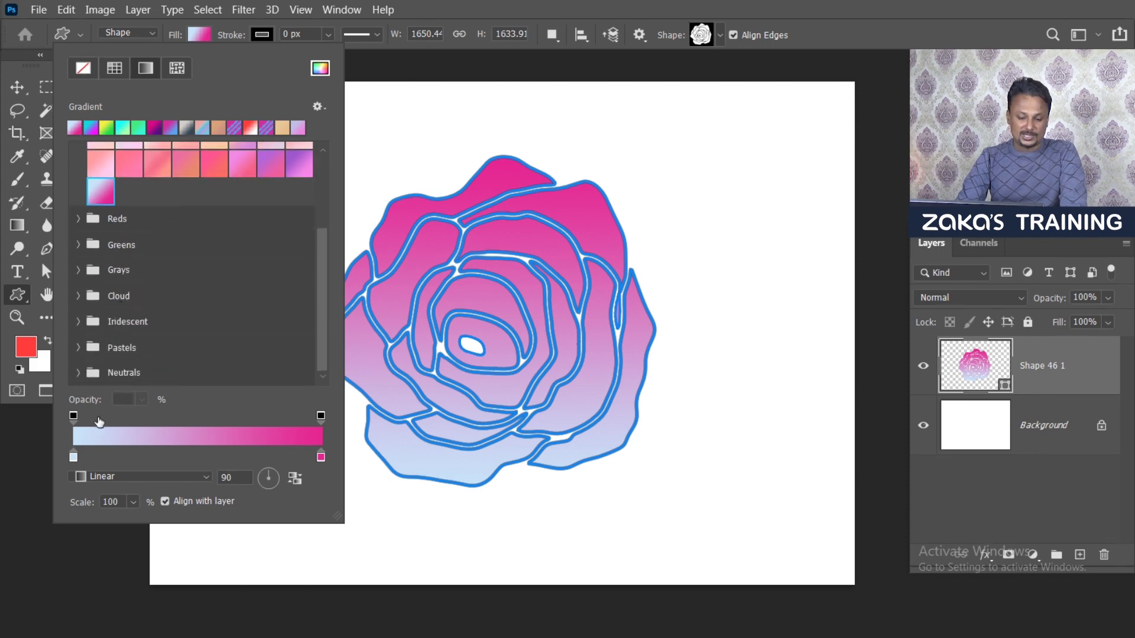
Make the gradient Radial at 144 scale and shift the rose toward centre
left_click(123, 482)
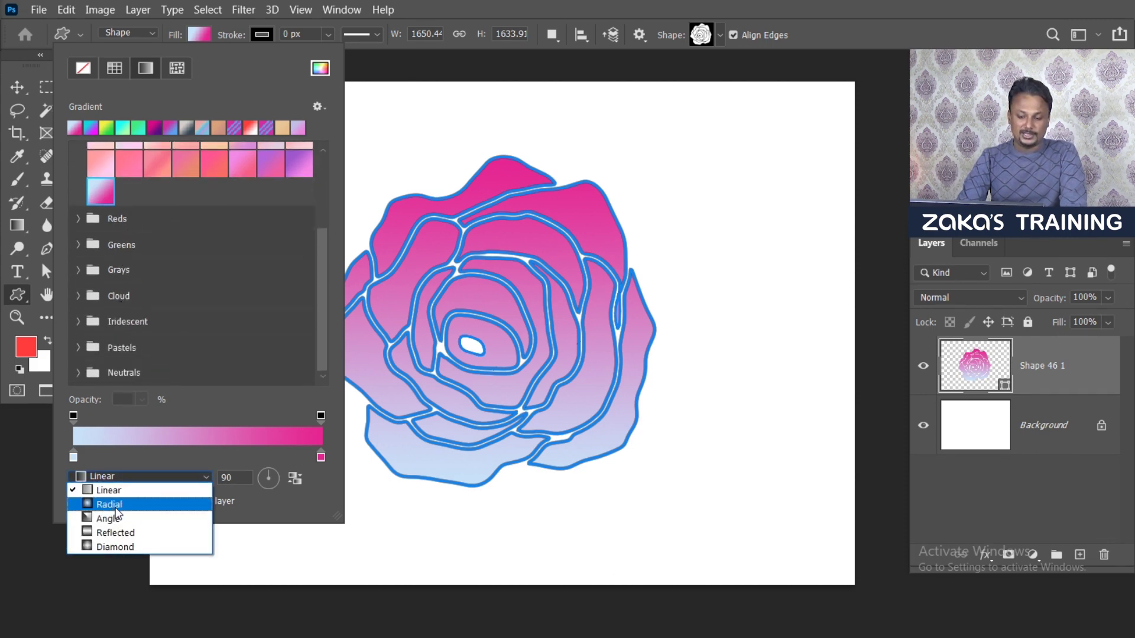
left_click(115, 507)
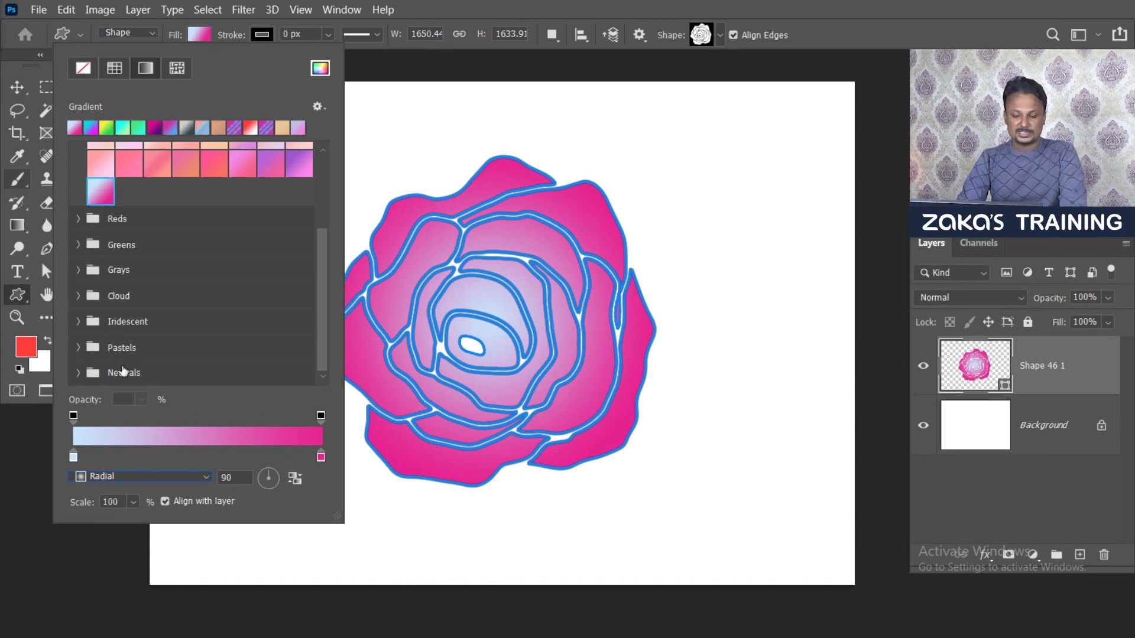
left_click(205, 478)
left_click(147, 506)
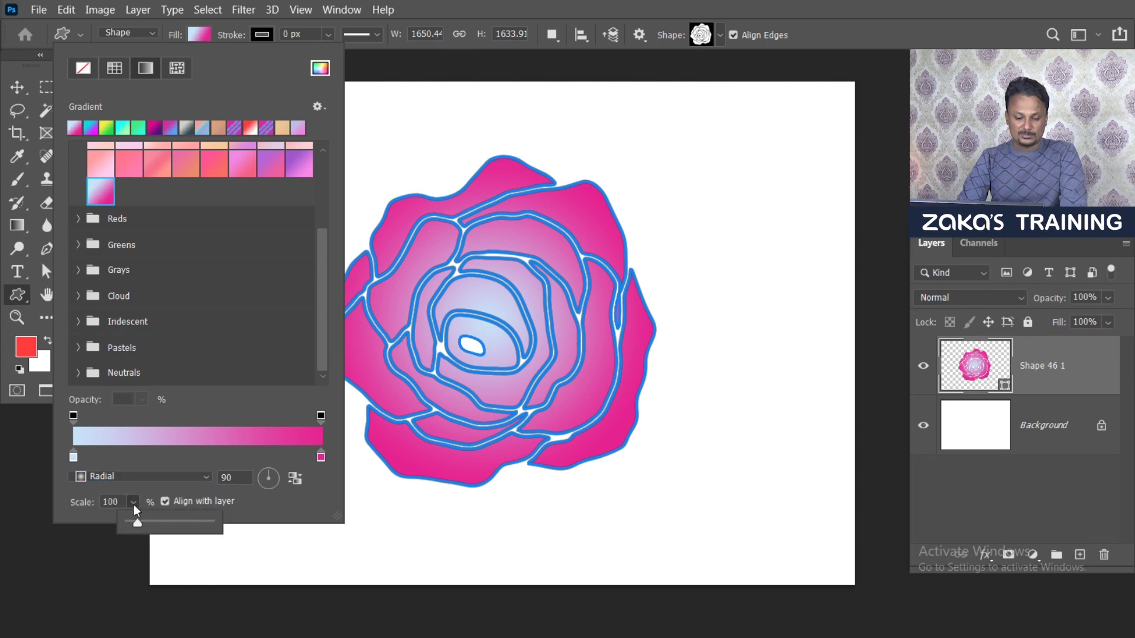
left_click_drag(134, 527, 131, 526)
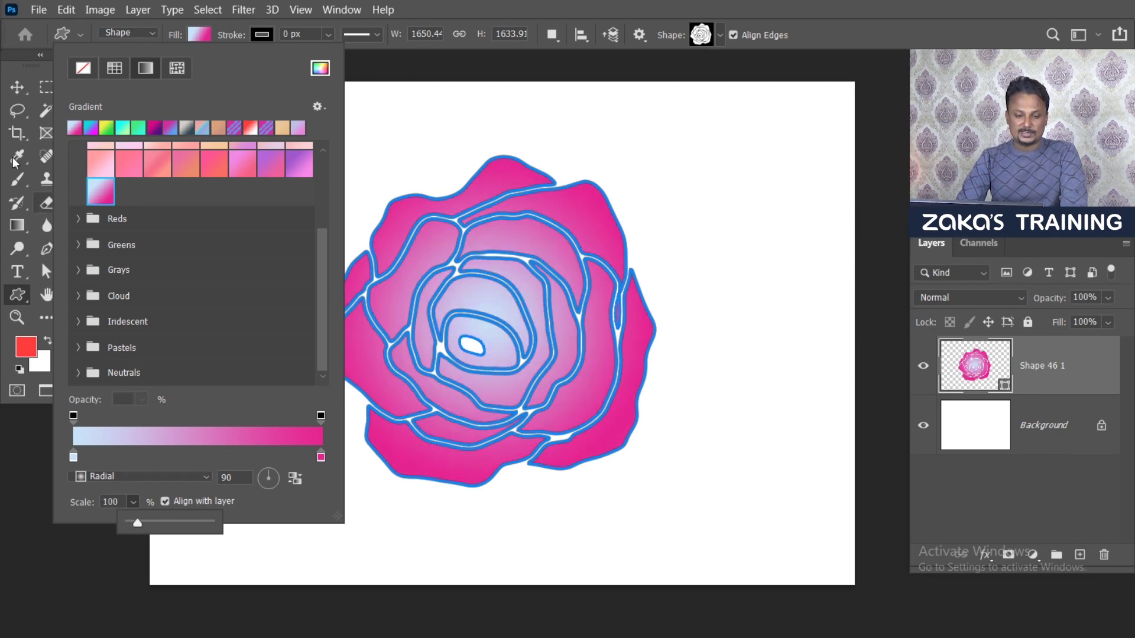
left_click(16, 86)
left_click_drag(591, 246, 615, 271)
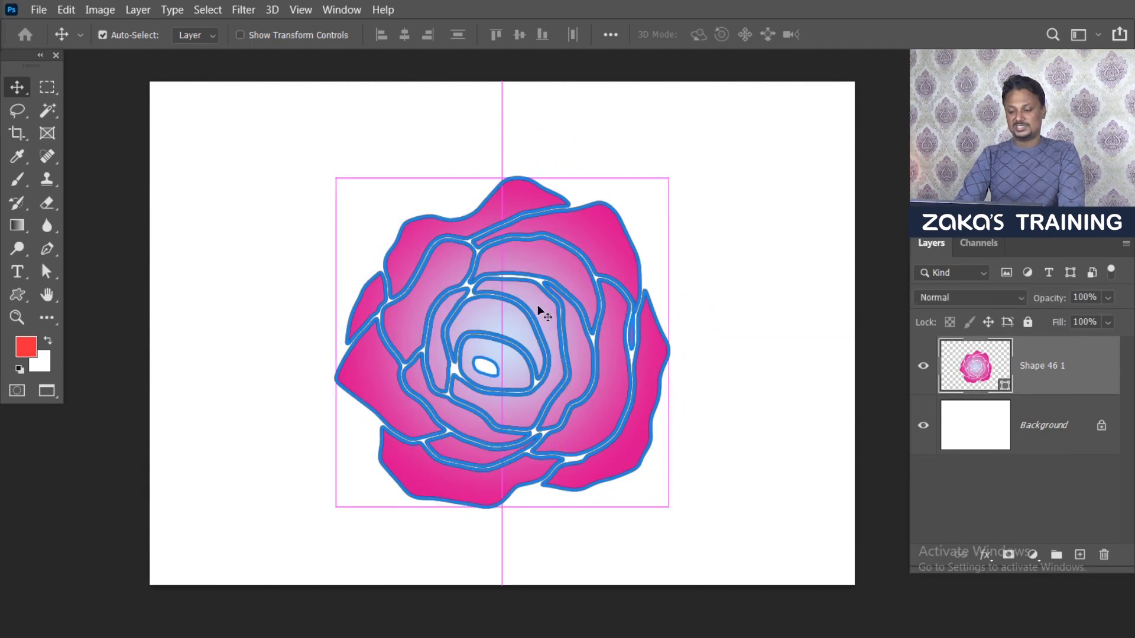
Nudge the rose up slightly, then delete it
left_click(756, 299)
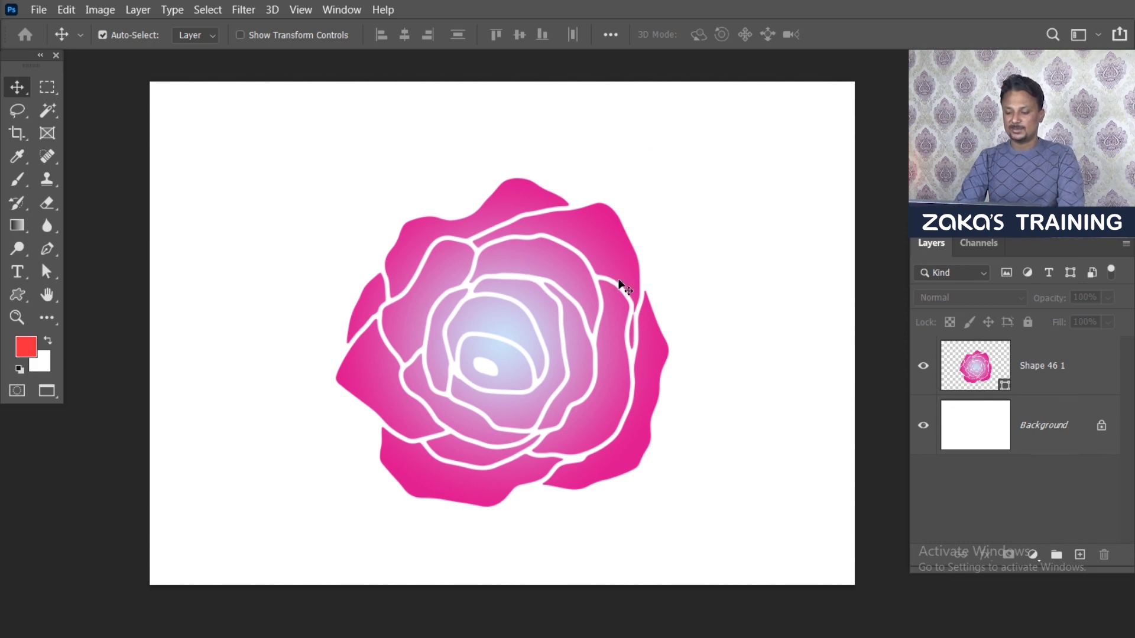
left_click_drag(620, 285, 619, 276)
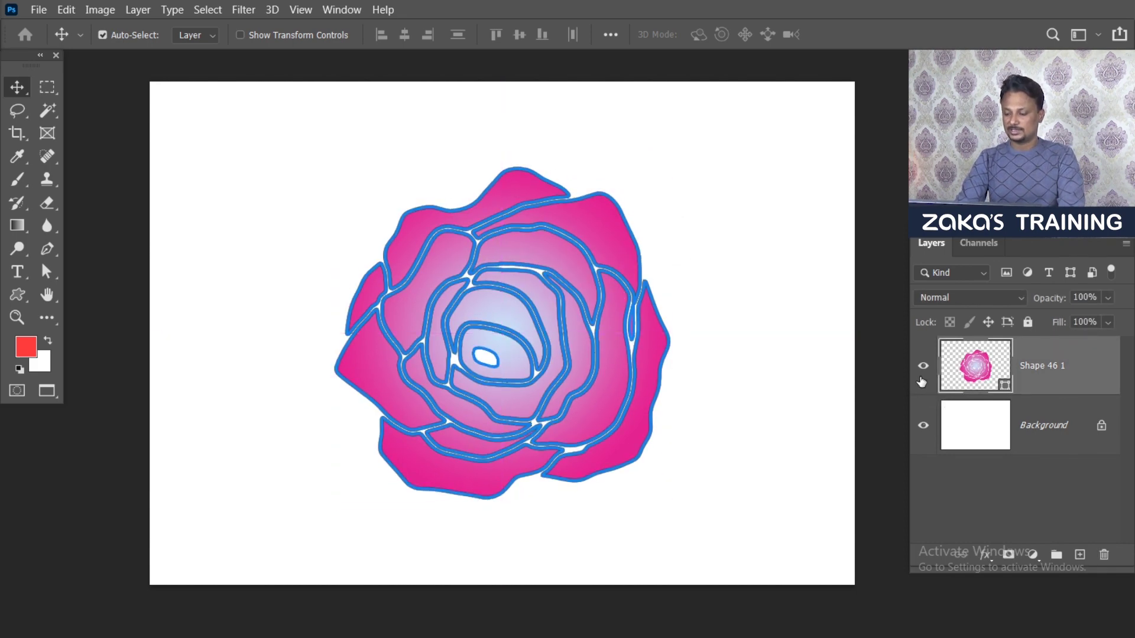
key("Delete")
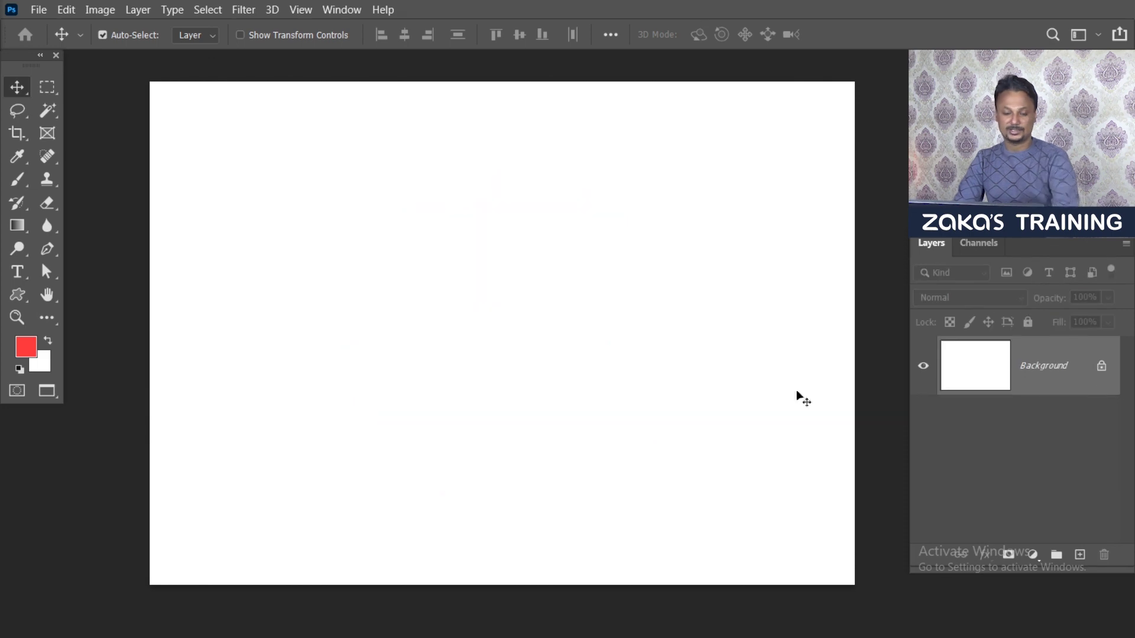
Draw the sailing ship from the Boats custom shapes across the canvas
left_click(21, 296)
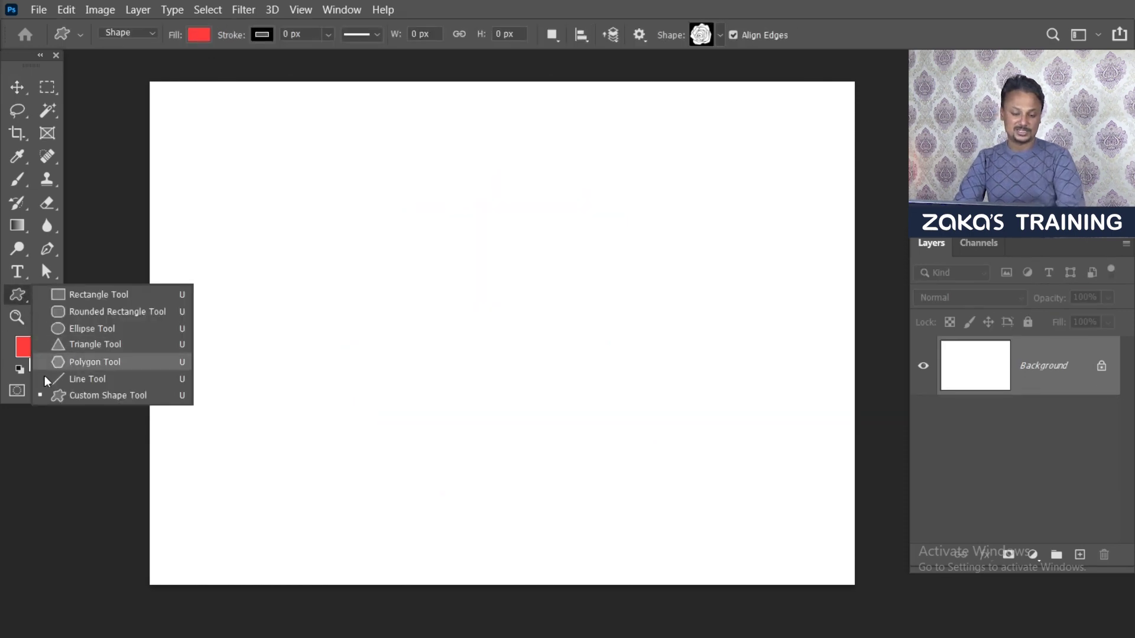
left_click(106, 396)
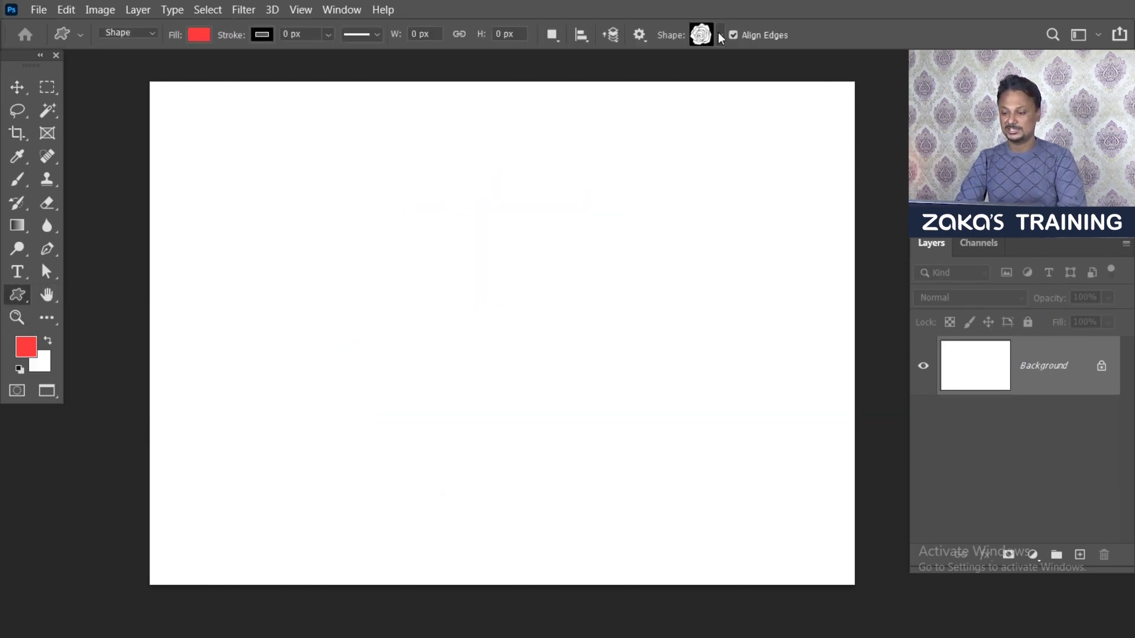
left_click(721, 37)
left_click(576, 148)
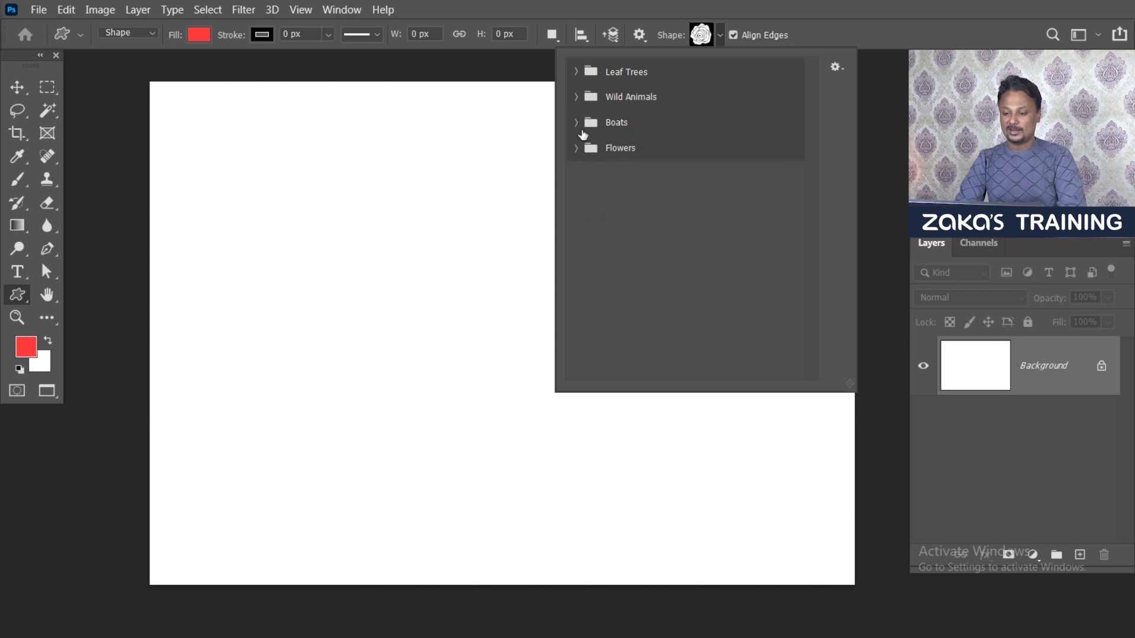
left_click(577, 122)
left_click(655, 180)
mouse_move(248, 165)
left_mouse_down()
mouse_move(696, 412)
mouse_move(789, 479)
left_mouse_up()
Move the ship slightly right and set its fill to a light aqua (3cffd3)
left_click(17, 86)
left_click_drag(591, 351, 611, 349)
double_click(1003, 385)
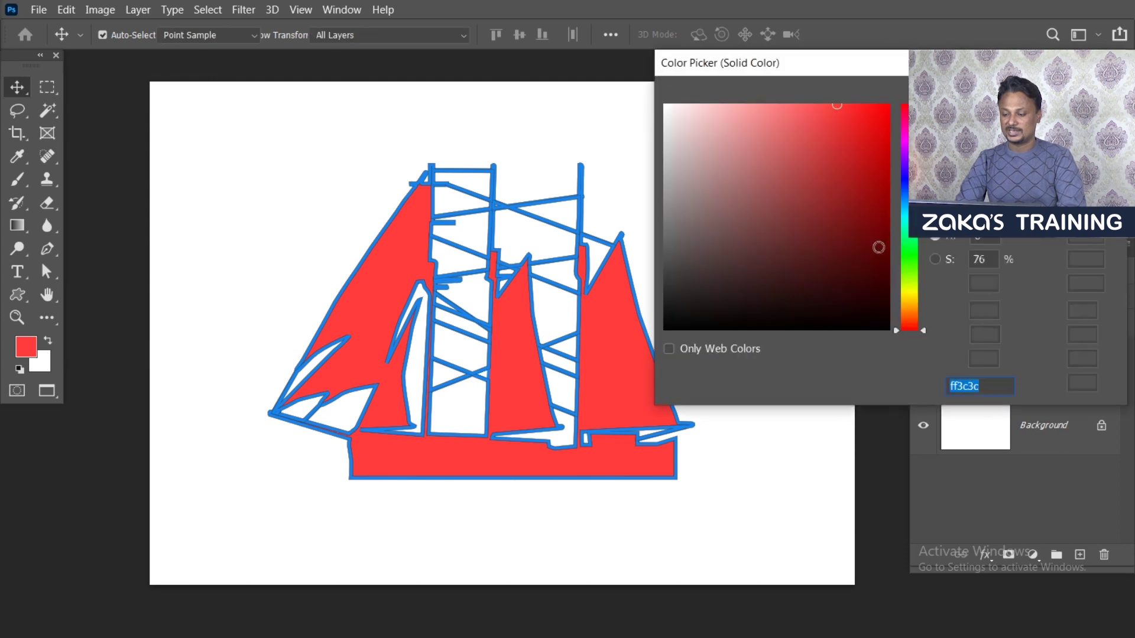
type("3cffd3")
left_click_drag(852, 151, 810, 105)
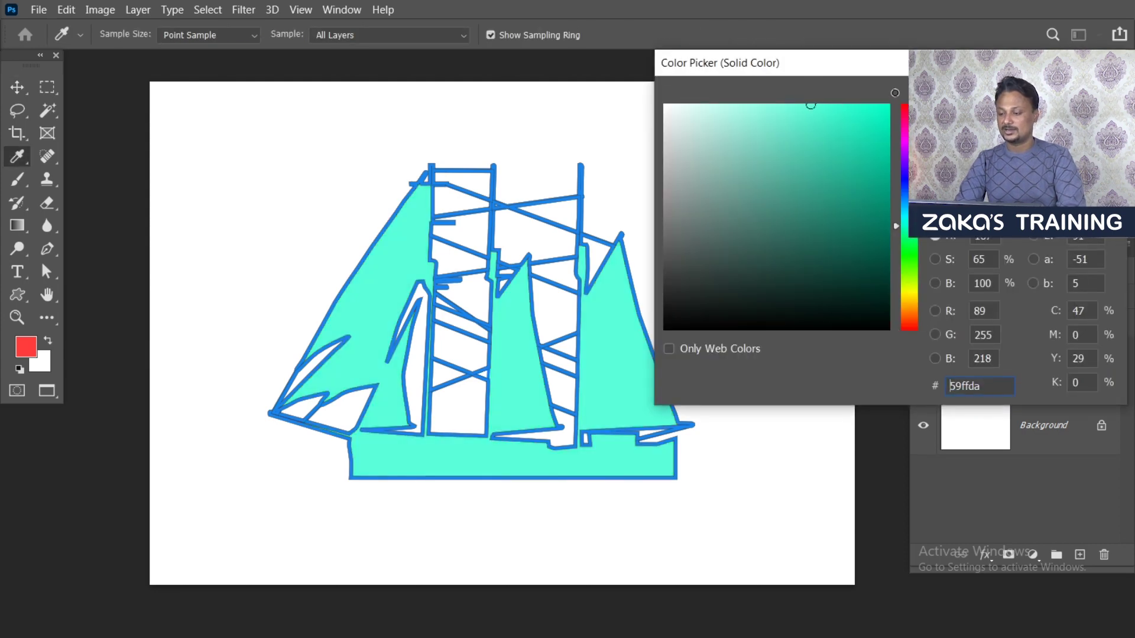
key("Return")
left_click(1004, 385)
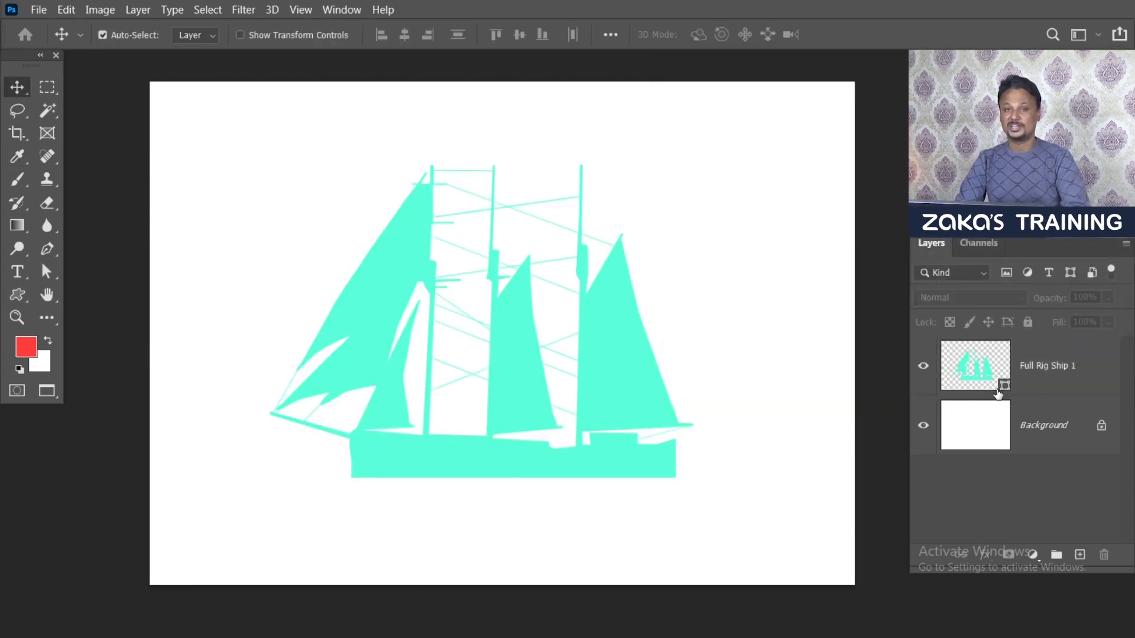
left_click(1027, 381)
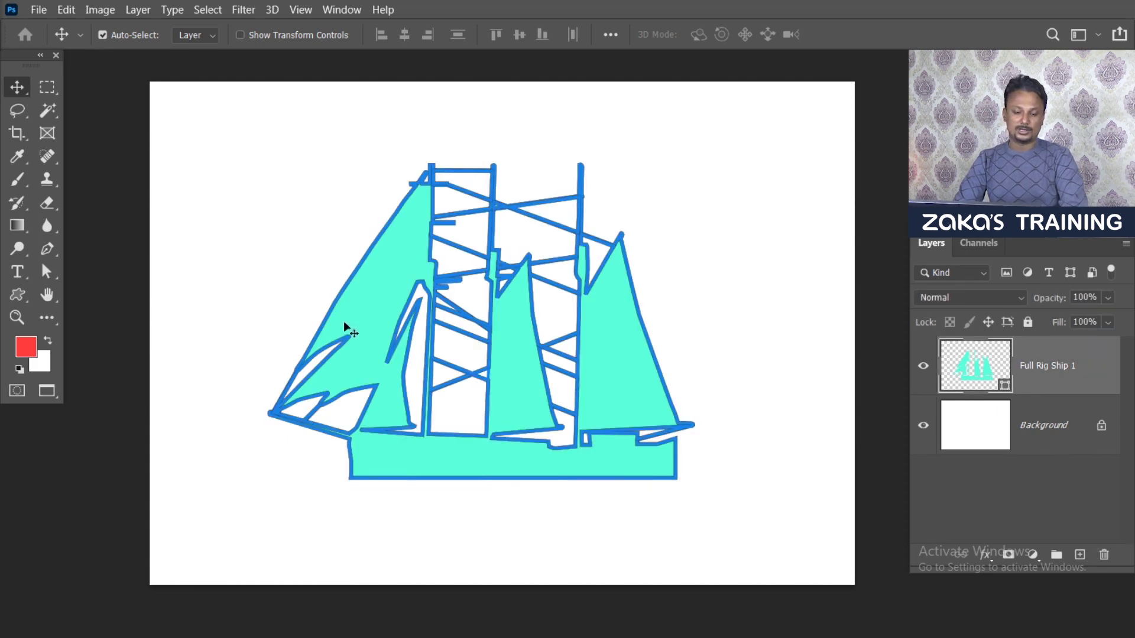
left_click(18, 297)
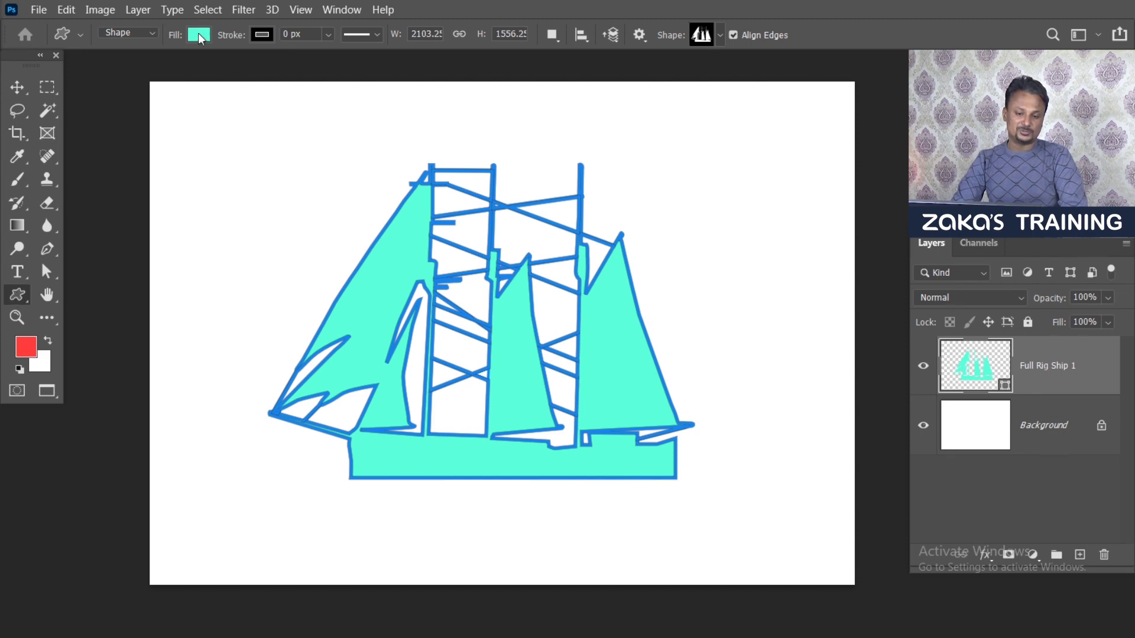
Fill the ship with the yellow-green gradient preset, Radial style, at 166% scale
left_click(199, 34)
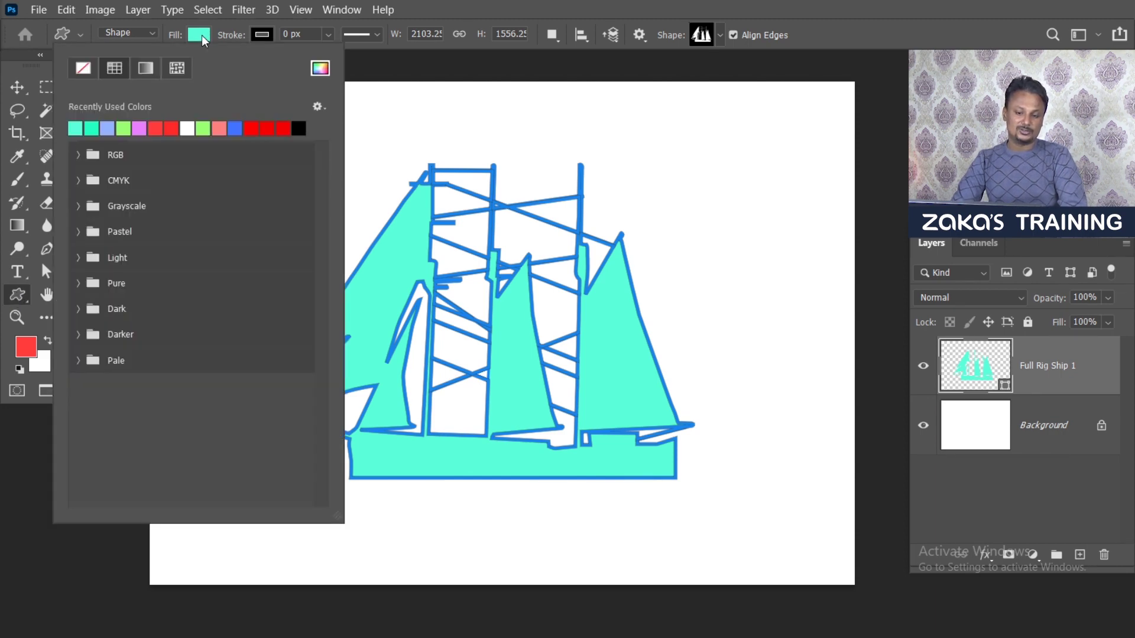
left_click(146, 68)
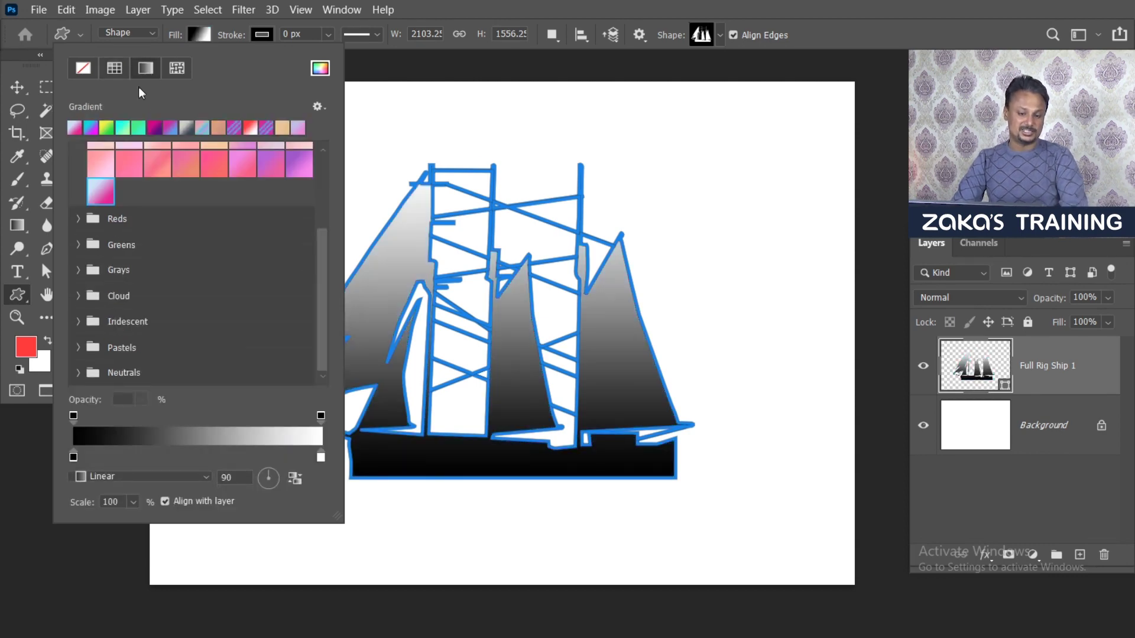
left_click(107, 128)
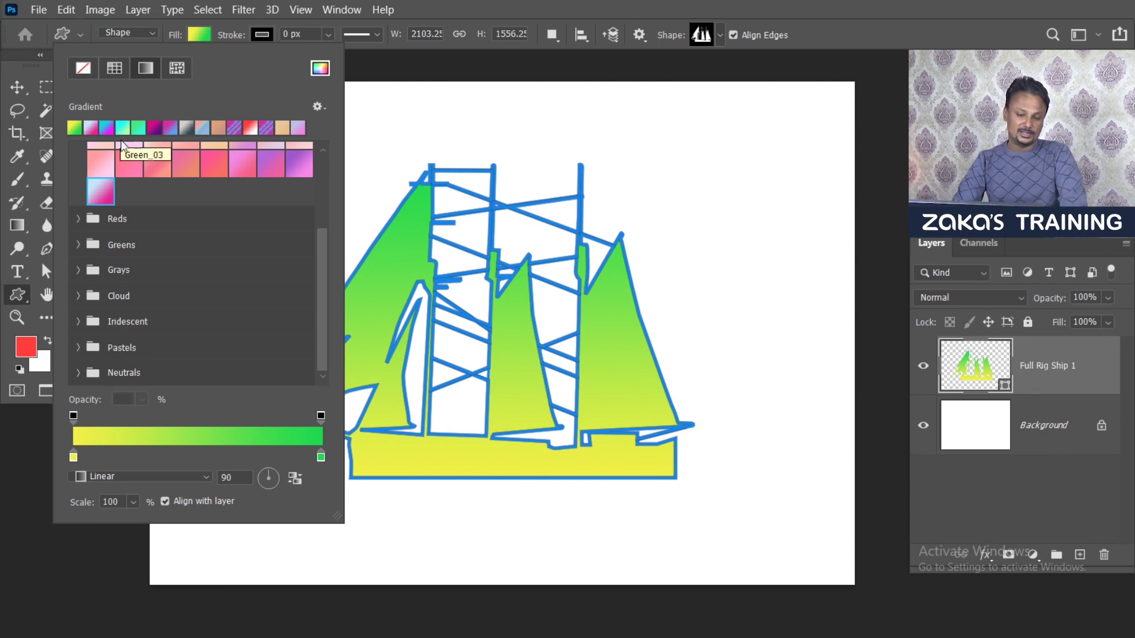
scroll(85, 295, "up", 2)
scroll(80, 225, "up", 2)
left_click(77, 195)
left_click(147, 477)
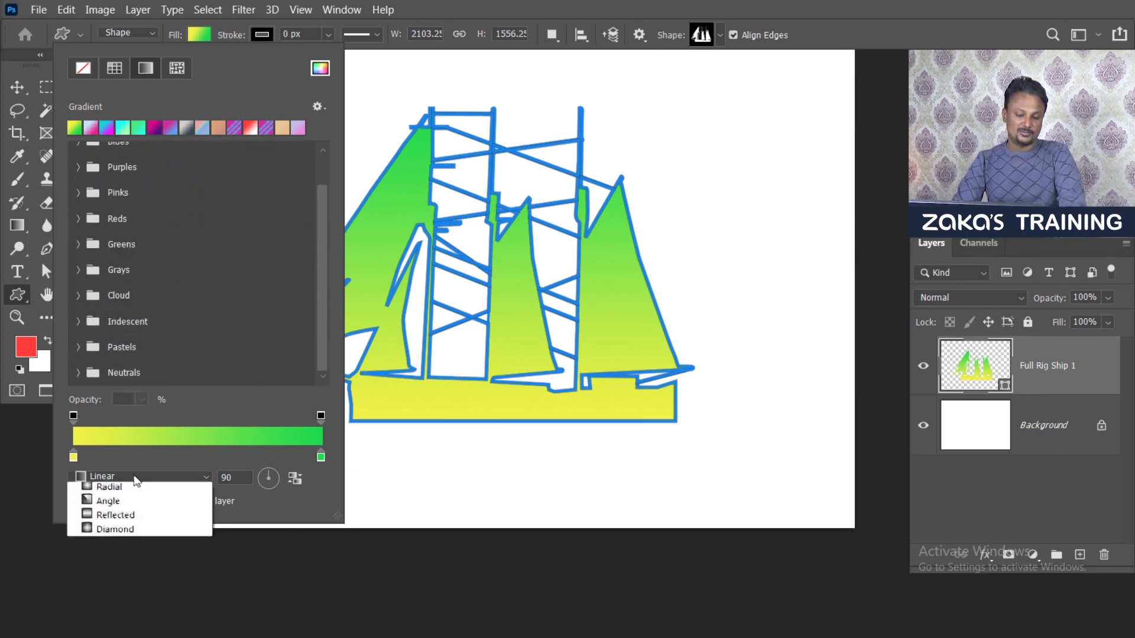
left_click(125, 503)
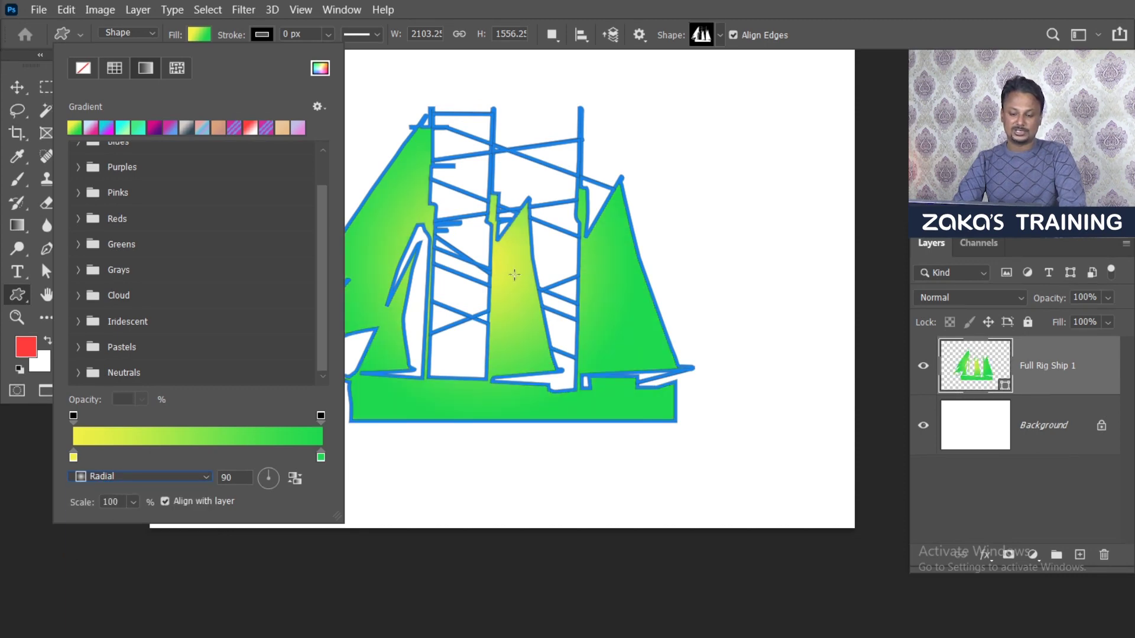
left_click(130, 501)
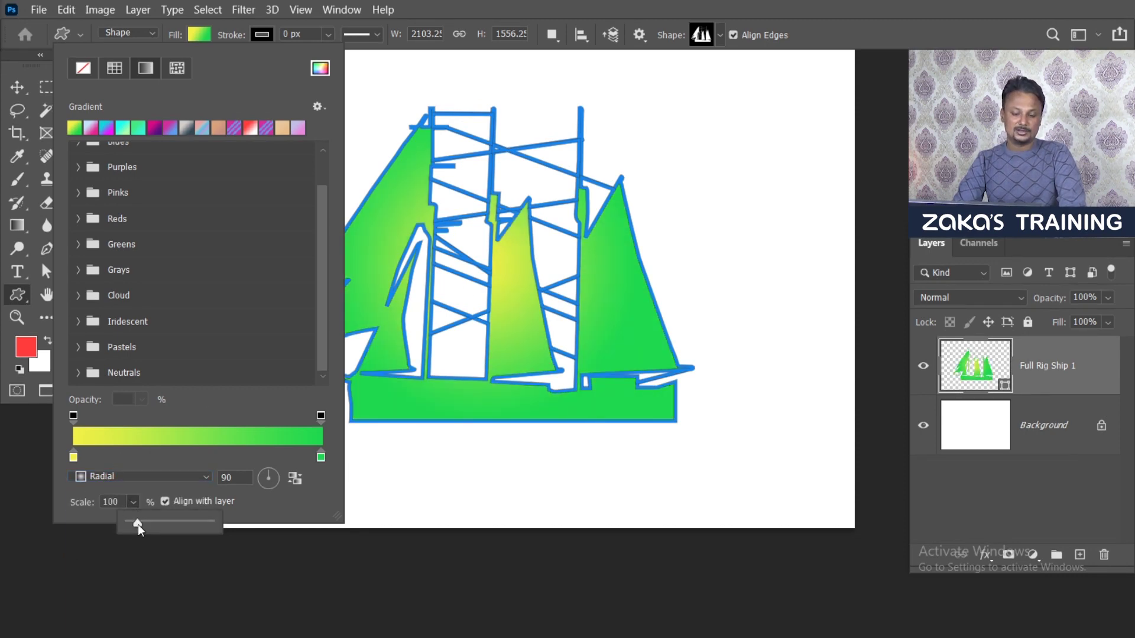
left_click_drag(143, 527, 148, 527)
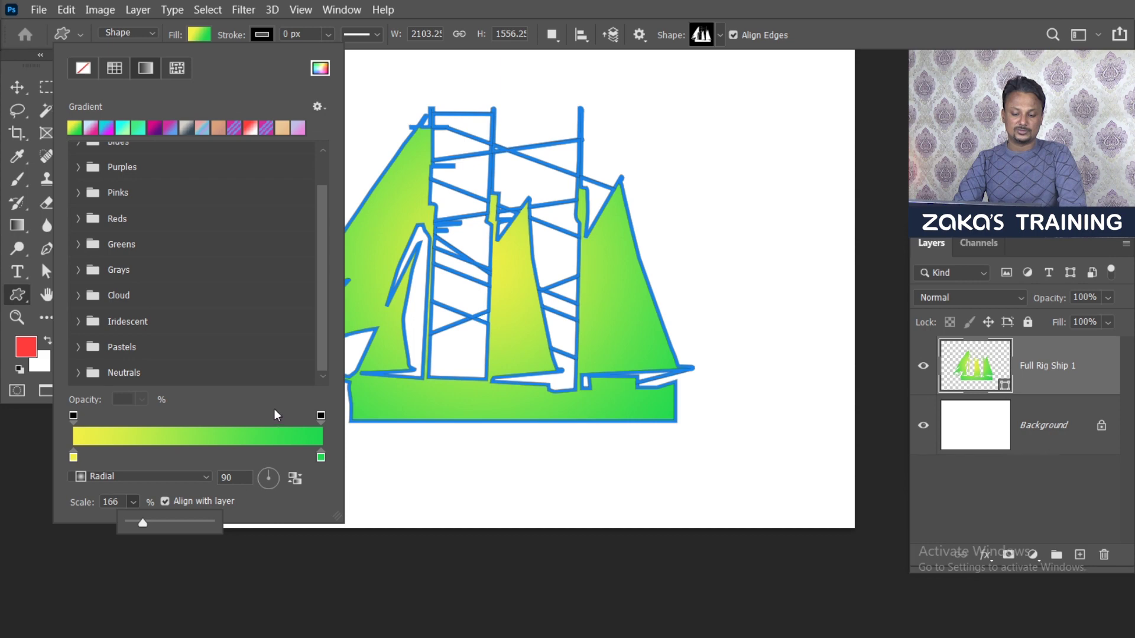
left_click(652, 242)
Reposition the ship lower on the canvas with the Move tool
key("v")
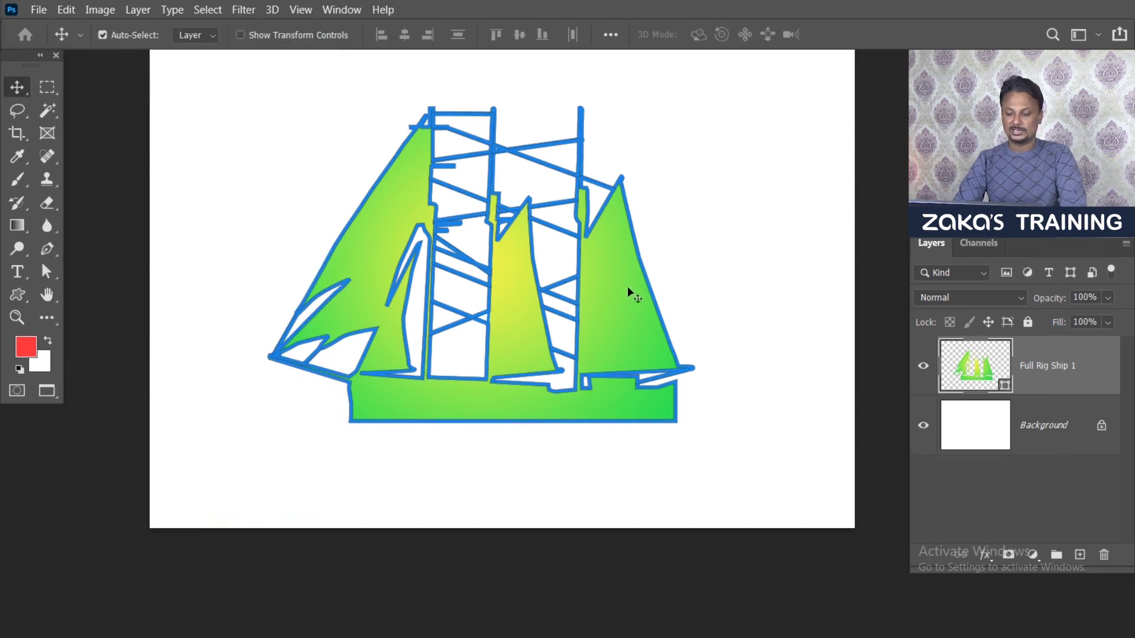
left_click(687, 314)
left_click_drag(687, 314, 695, 284)
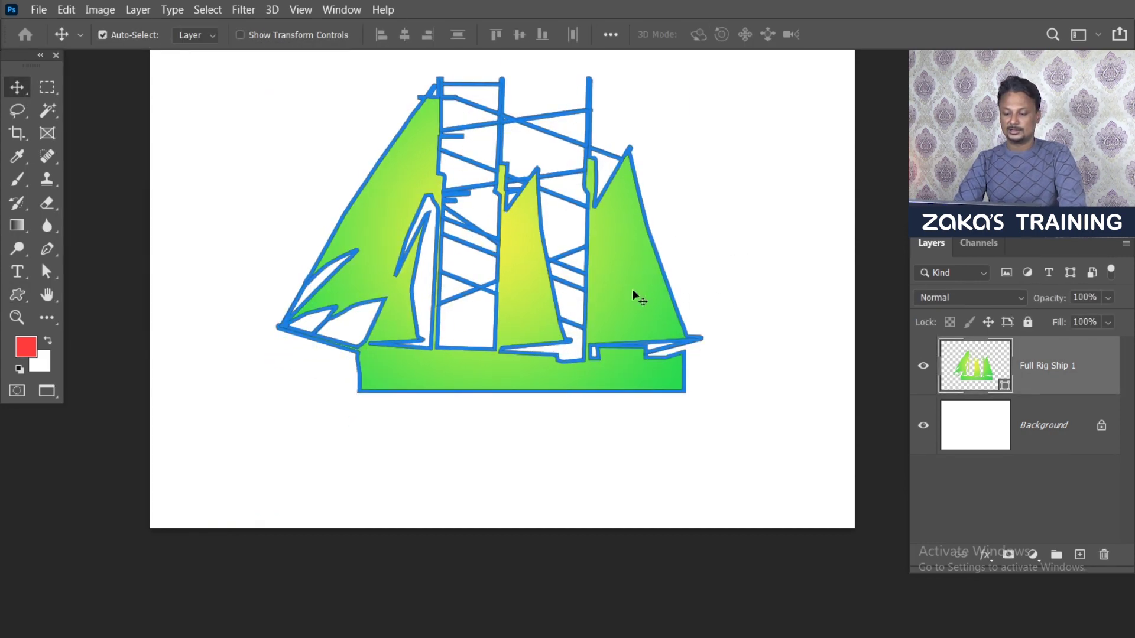
left_click_drag(634, 232, 630, 338)
left_click(793, 294)
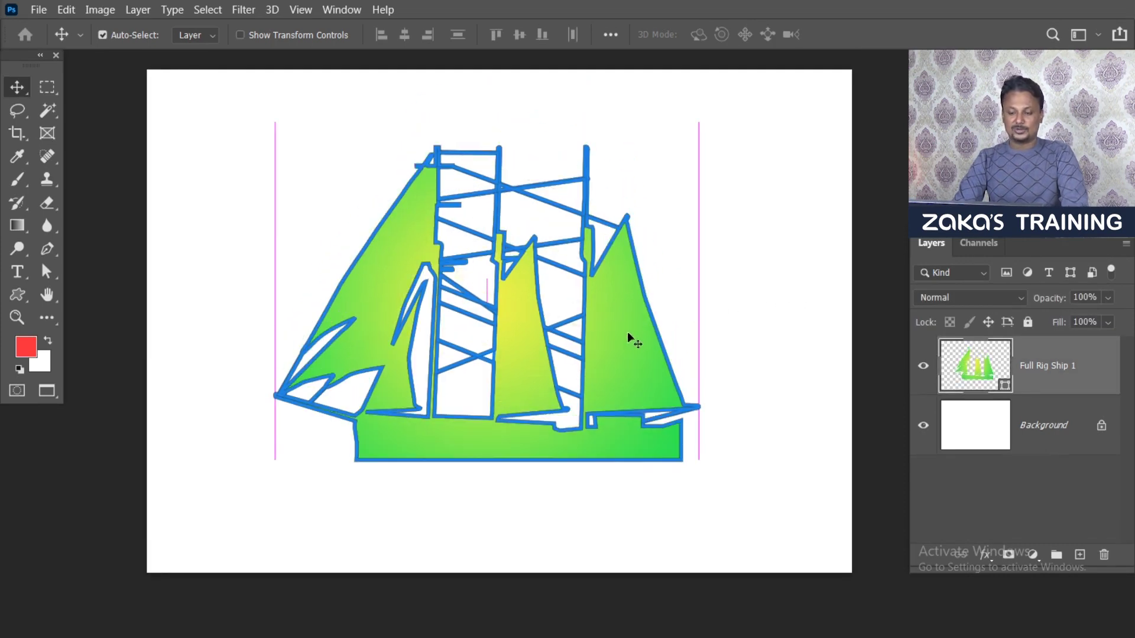
Switch the shape tool to the Ellipse tool
right_click(20, 296)
left_click(61, 342)
key("shift+u")
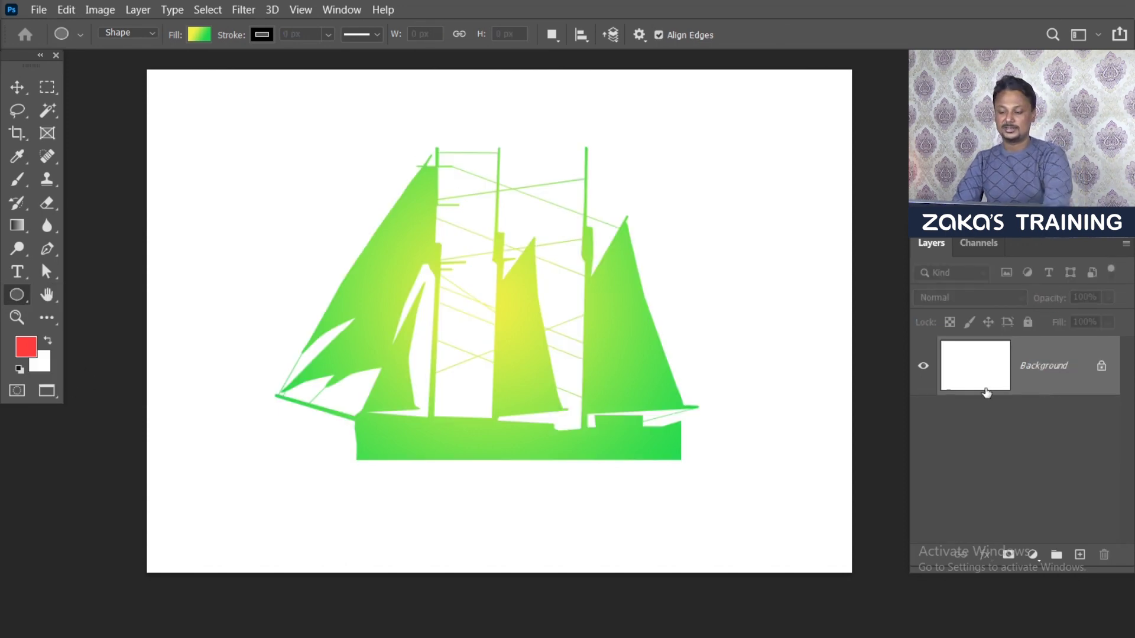
Draw a large Olive Tree 1 custom shape from the Leaf Trees folder on the canvas
right_click(22, 296)
left_click(95, 397)
left_click(719, 35)
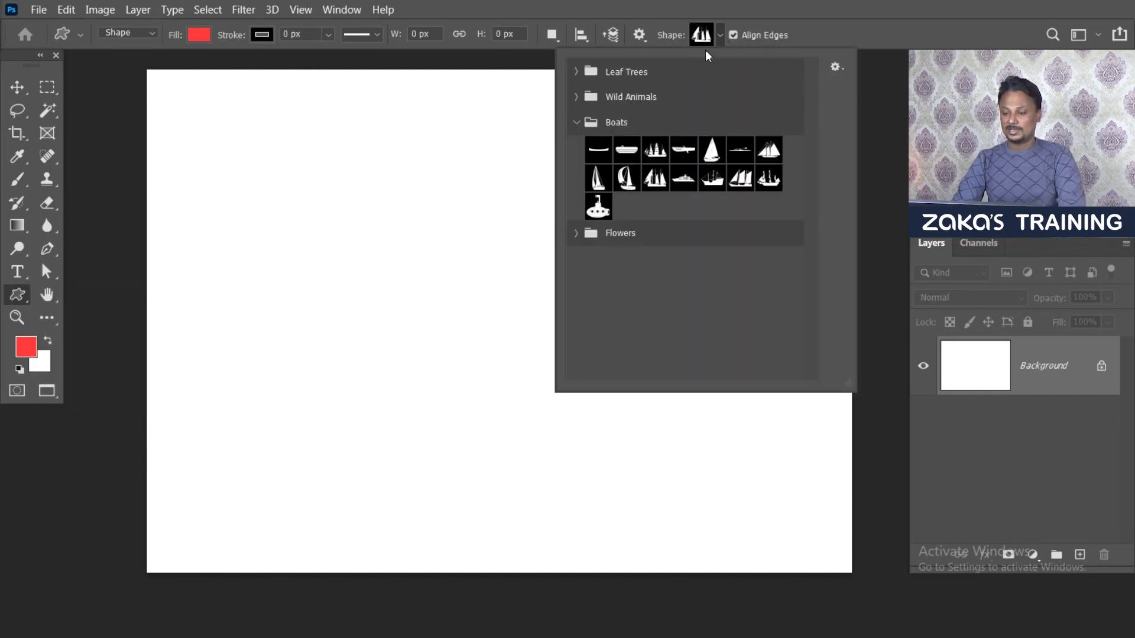
left_click(575, 71)
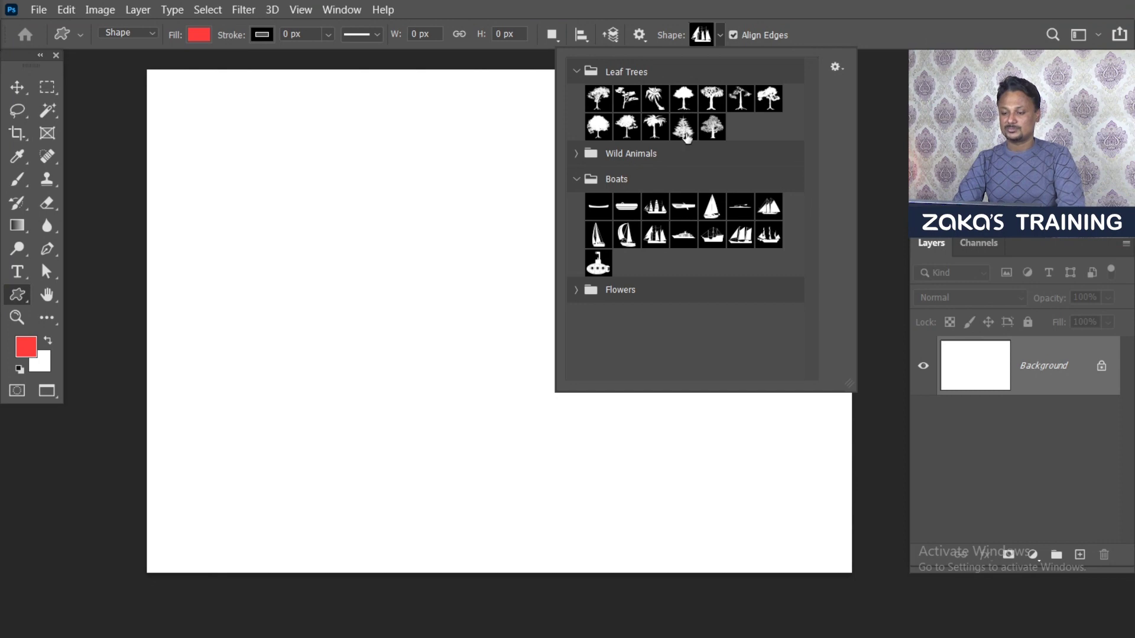
left_click(683, 99)
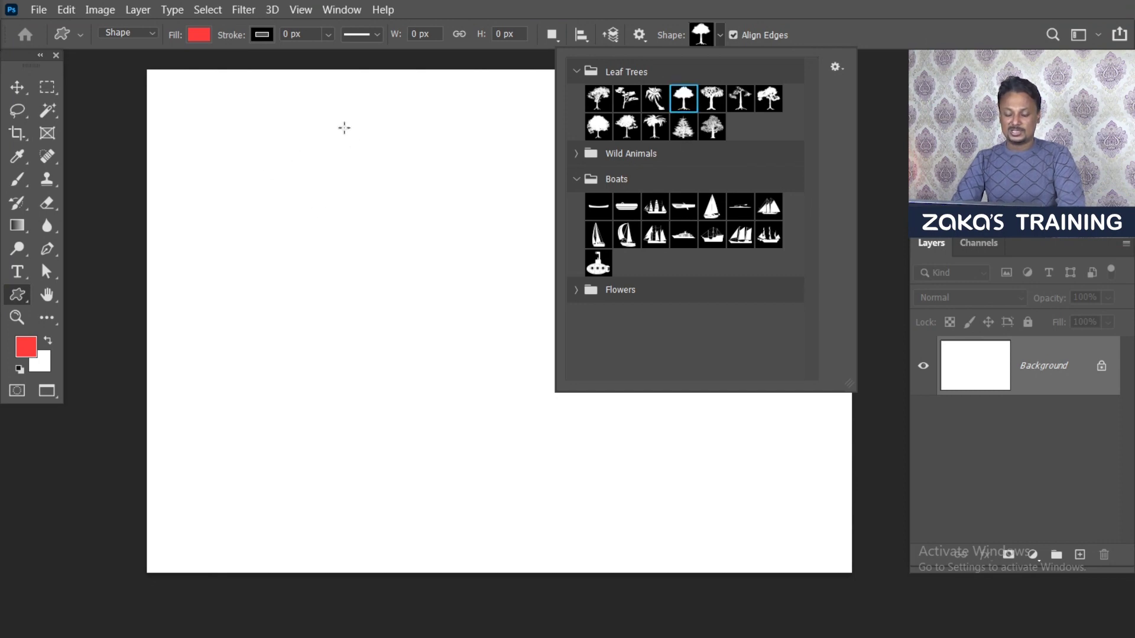
left_click_drag(344, 127, 671, 467)
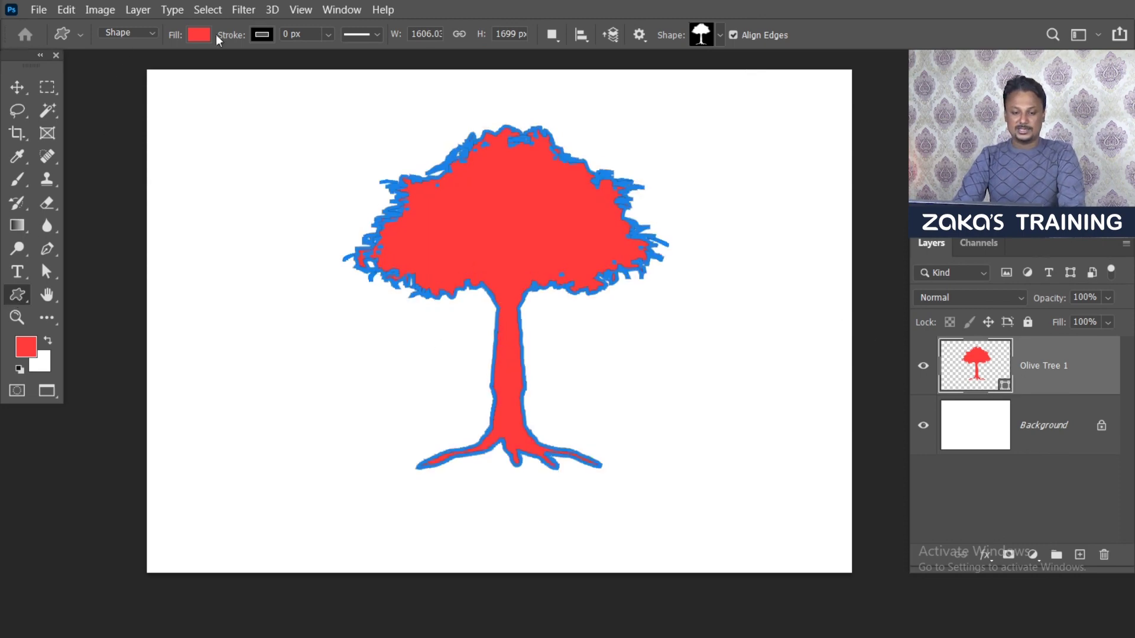
Fill the tree with a yellow-green gradient from the Greens folder
left_click(201, 36)
left_click(146, 68)
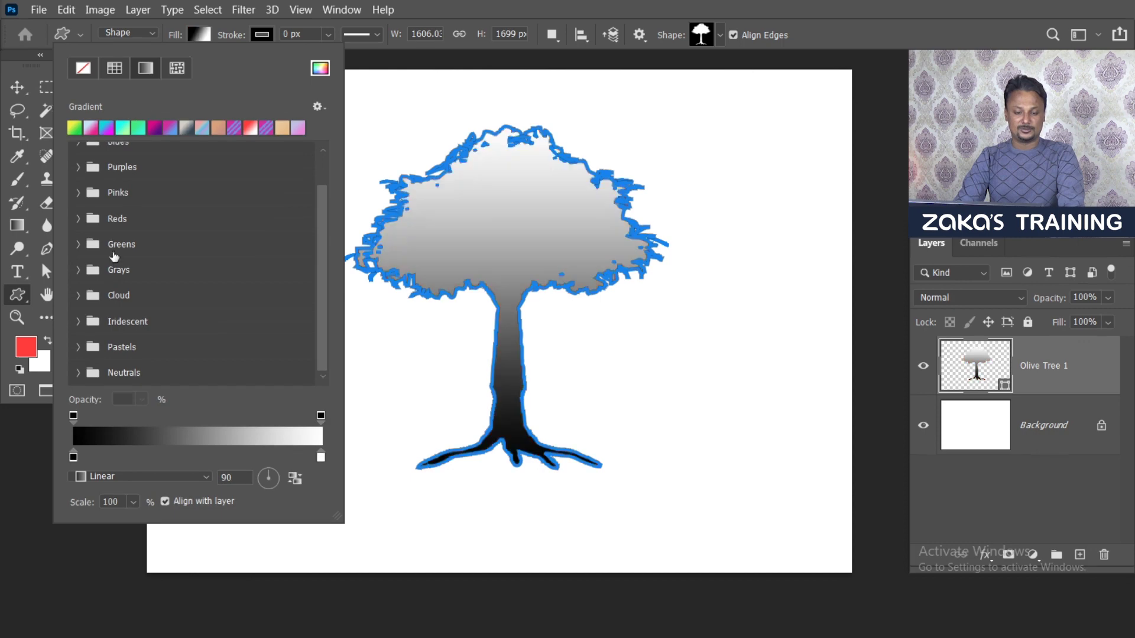
scroll(97, 303, "up", 2)
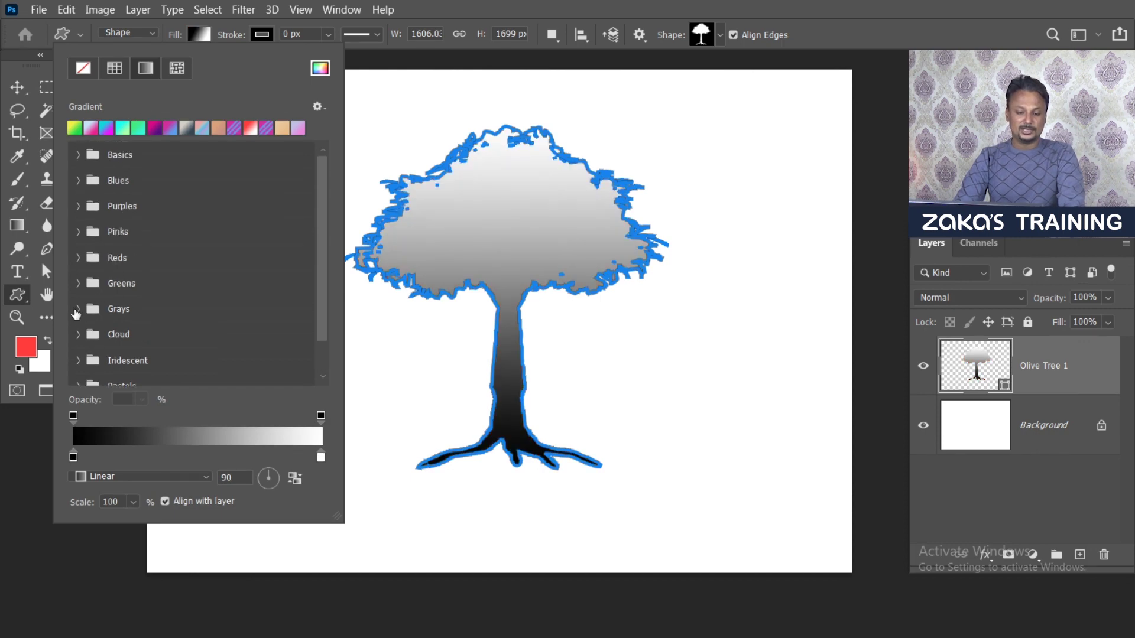
left_click(78, 309)
left_click(78, 309)
left_click(79, 283)
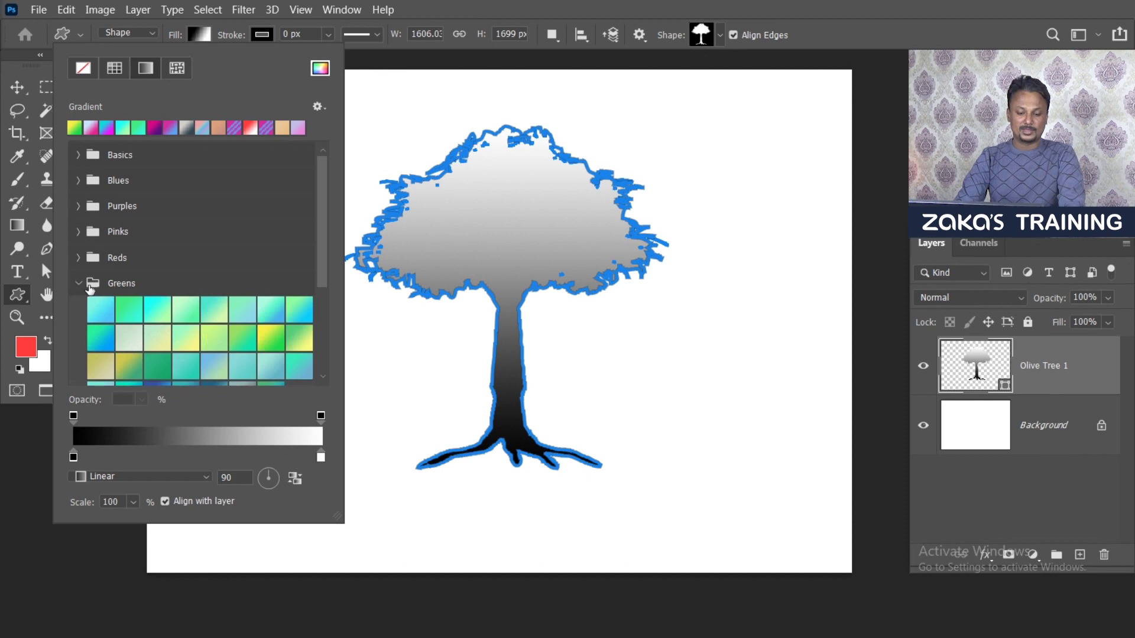
left_click(275, 340)
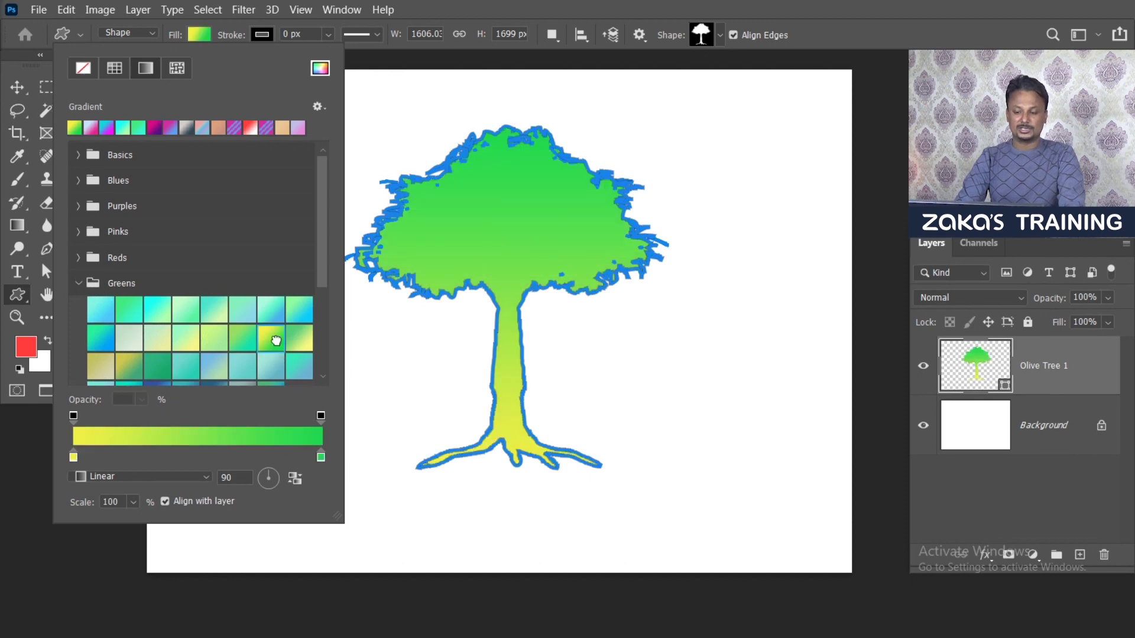
Undo a trial move of the tree, then delete the Olive Tree 1 layer
left_click(17, 88)
left_click_drag(589, 242, 565, 254)
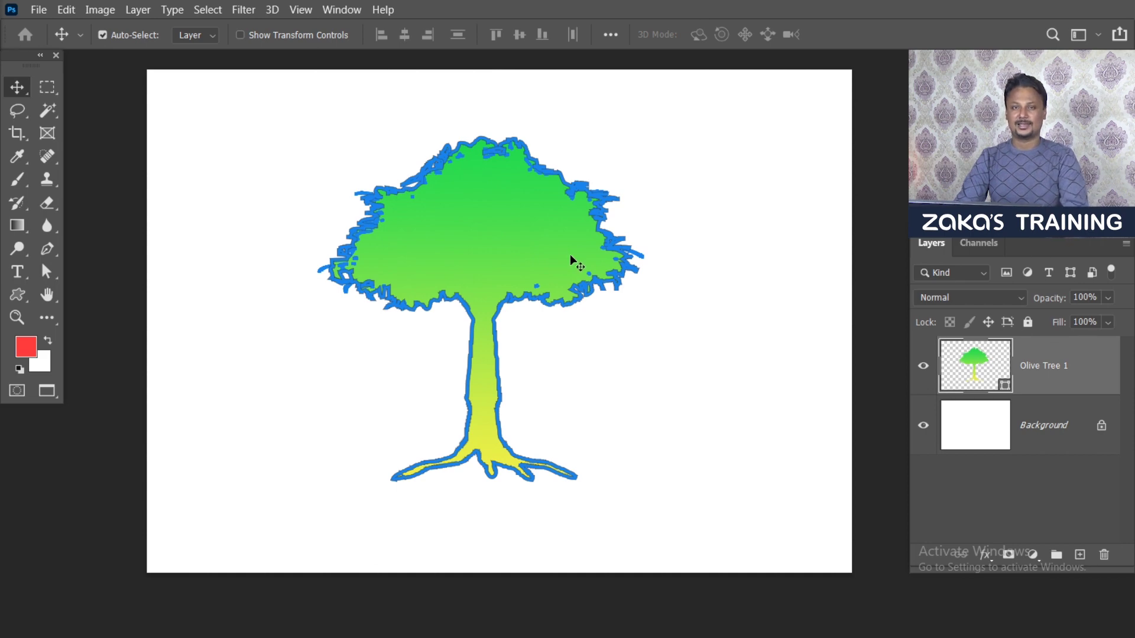
key("ctrl+z")
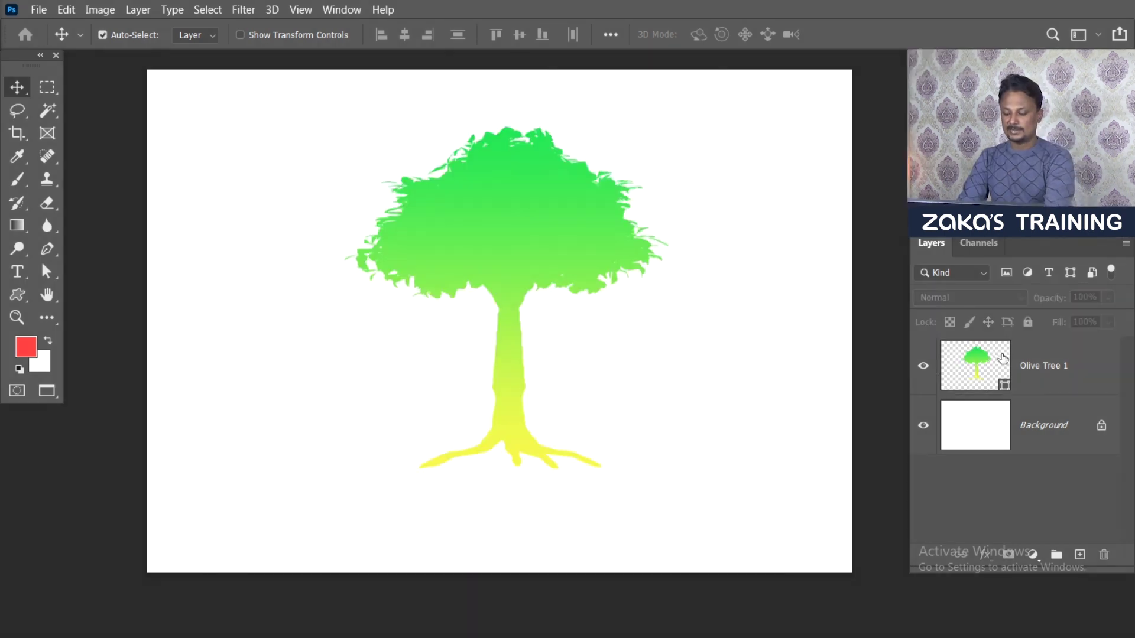
left_click(1025, 370)
key("Delete")
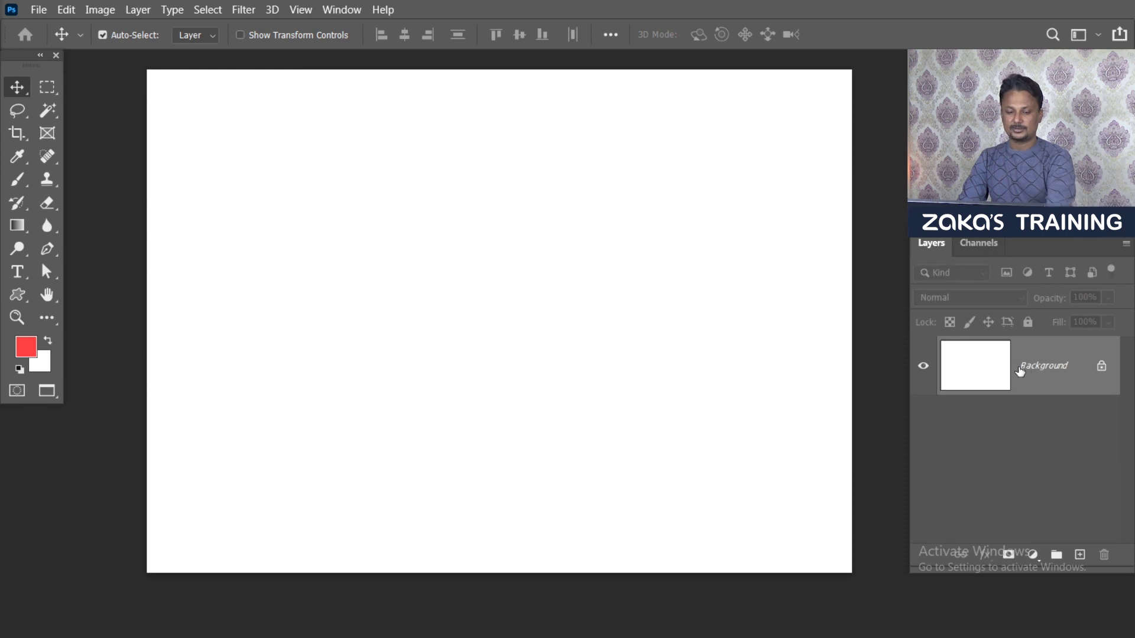
left_click(17, 294)
key("shift+u")
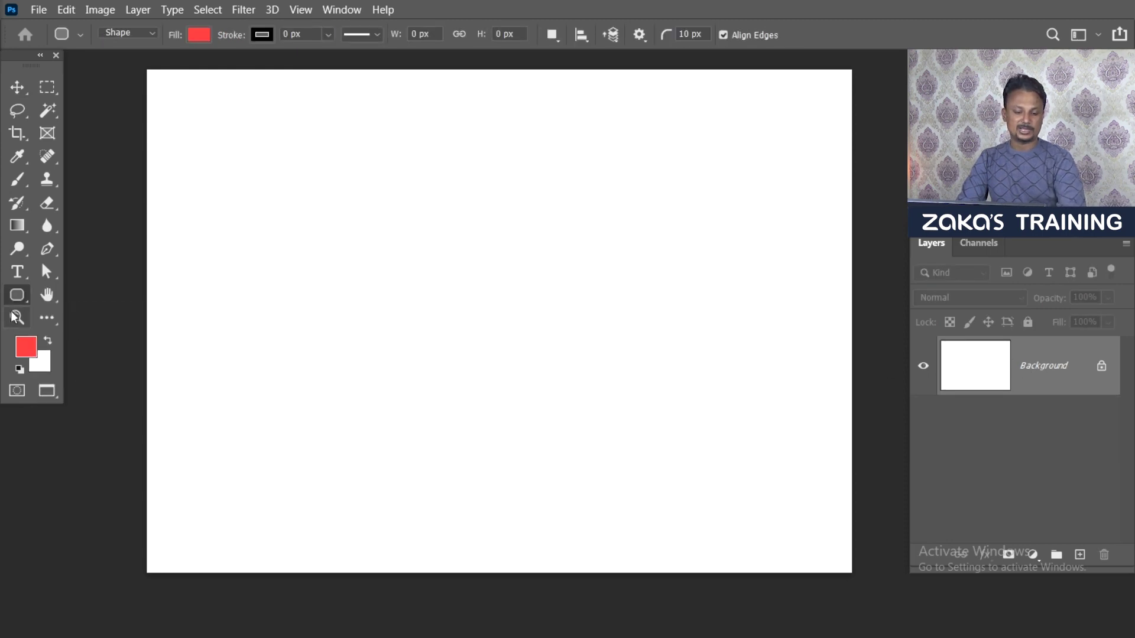
right_click(27, 300)
left_click(88, 396)
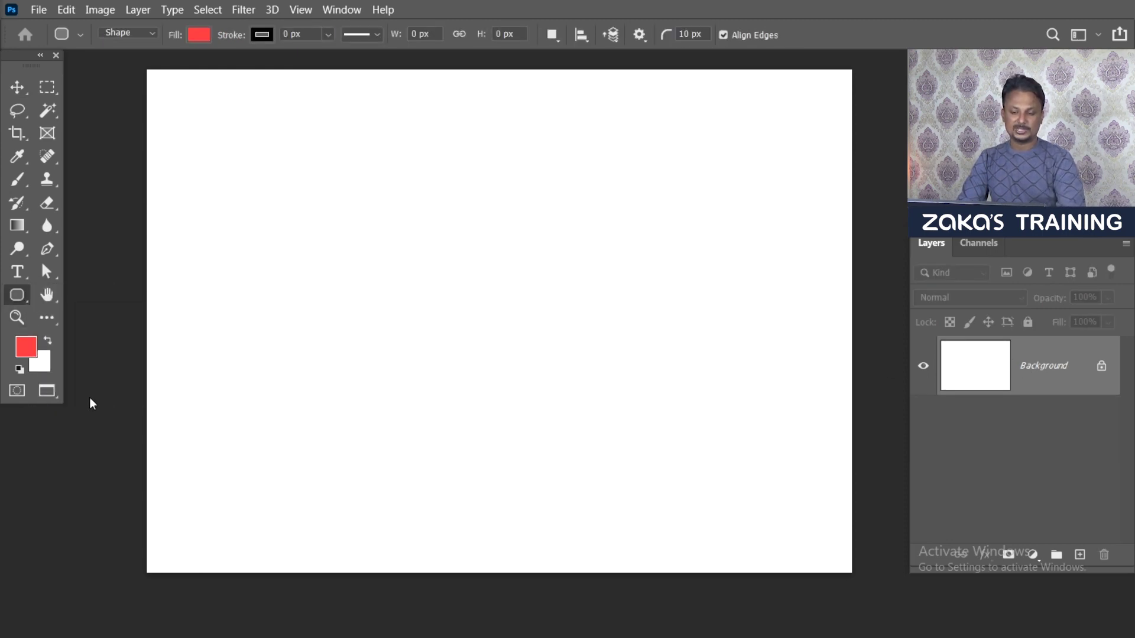
left_click(721, 32)
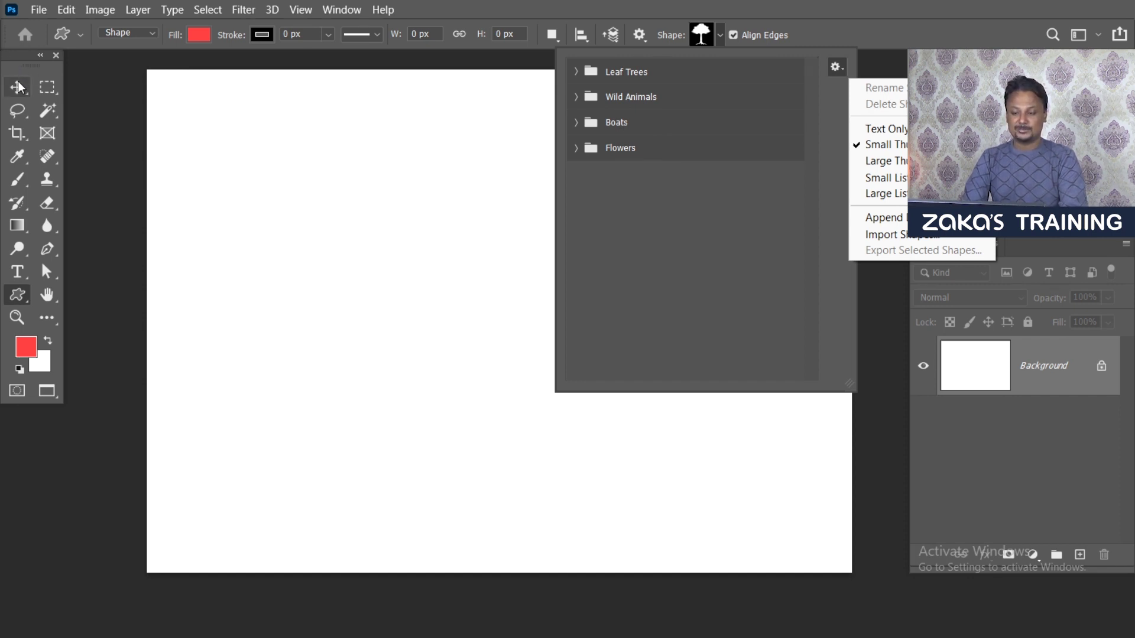
left_click(19, 87)
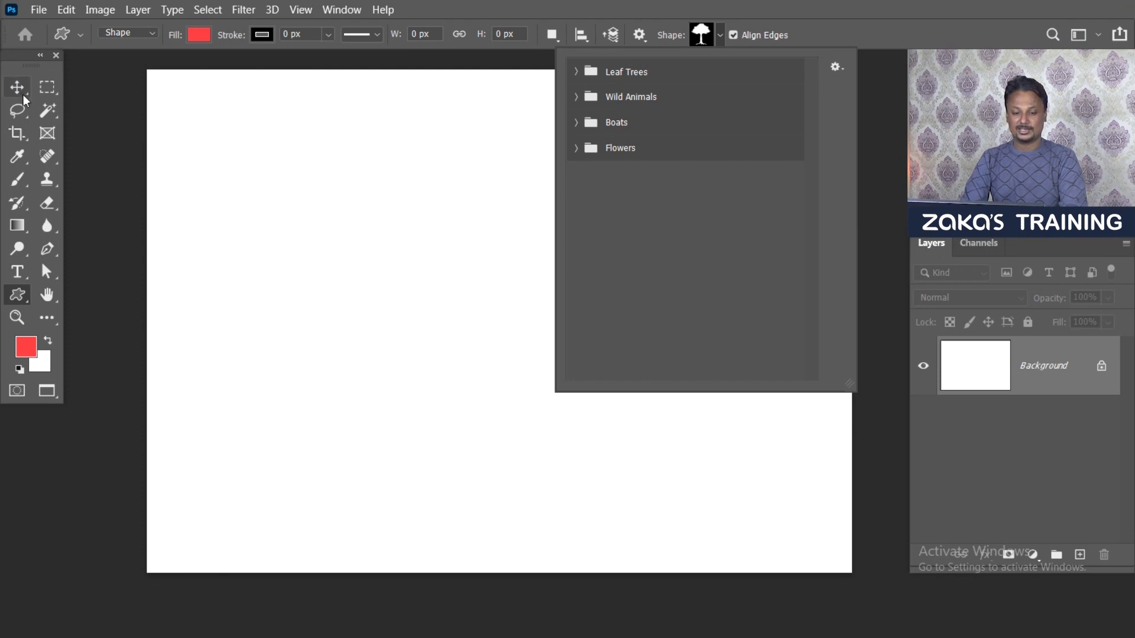
left_click(26, 93)
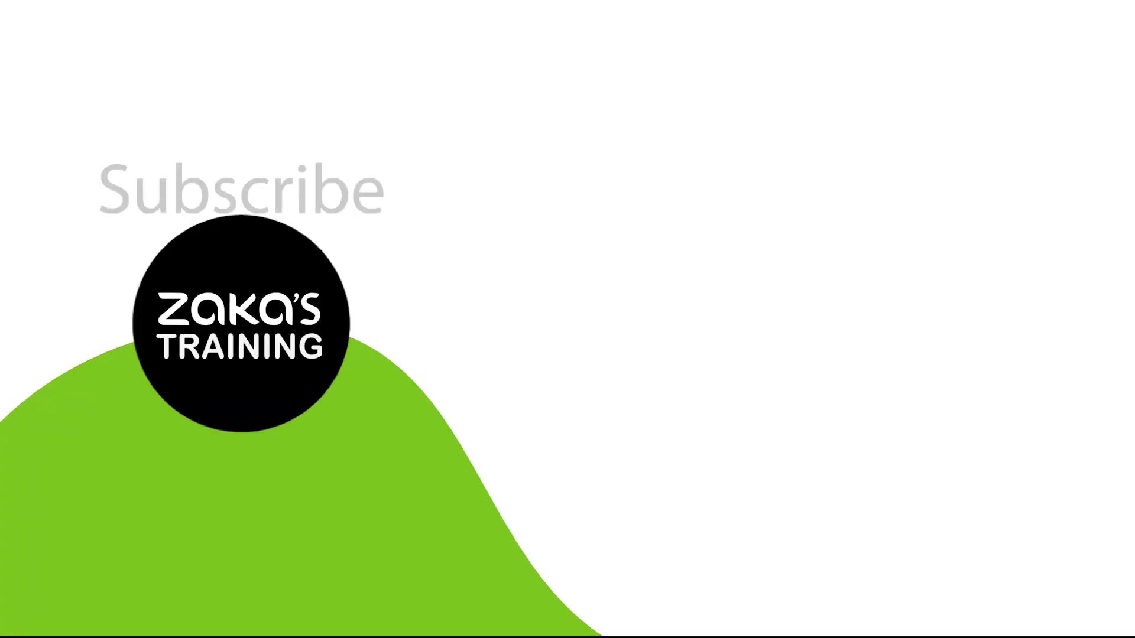